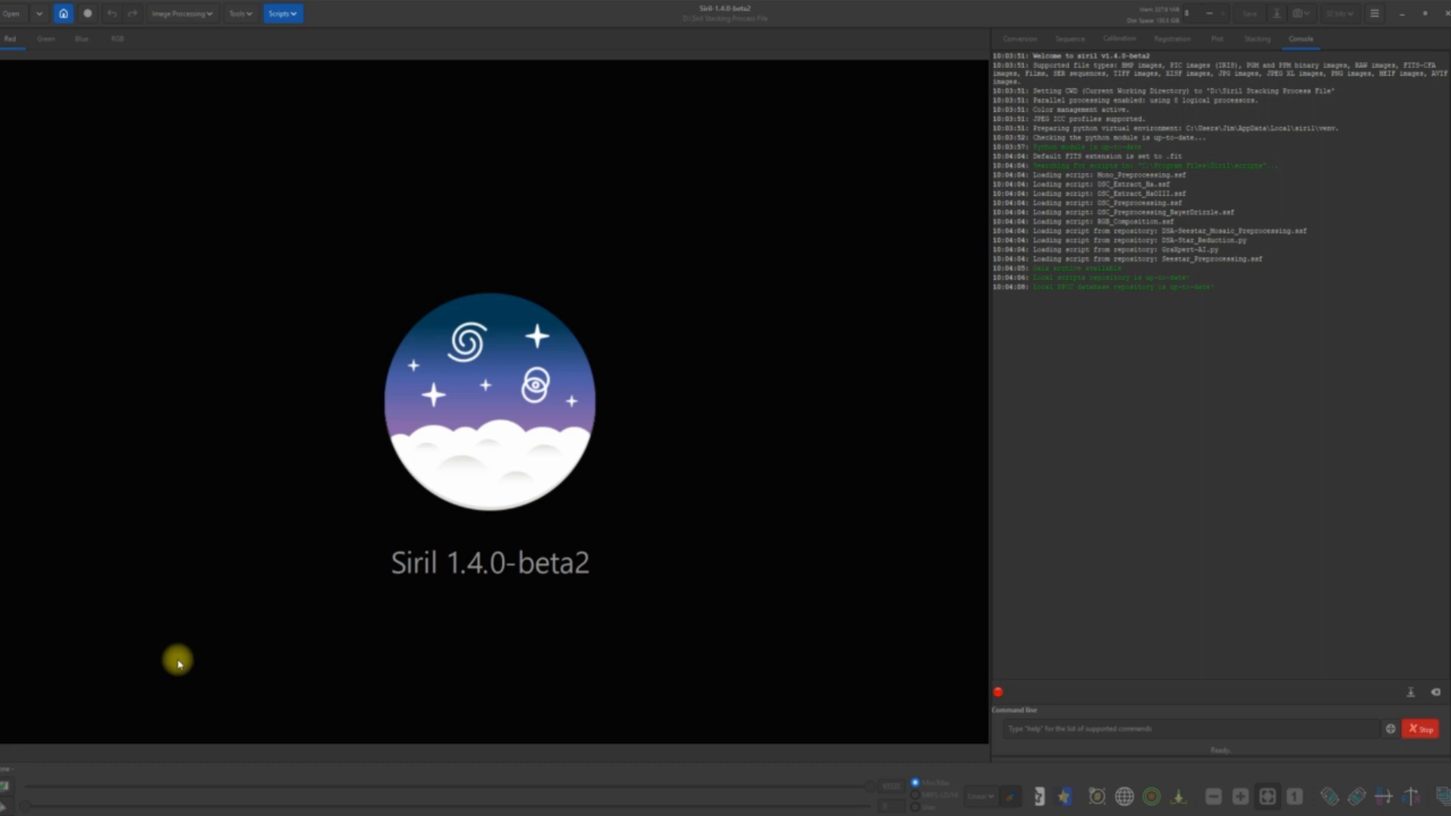
# Launch File Explorer from Start > Documents and go to MyWorks on the Seestar (E:) drive
pyautogui.click(6, 811)
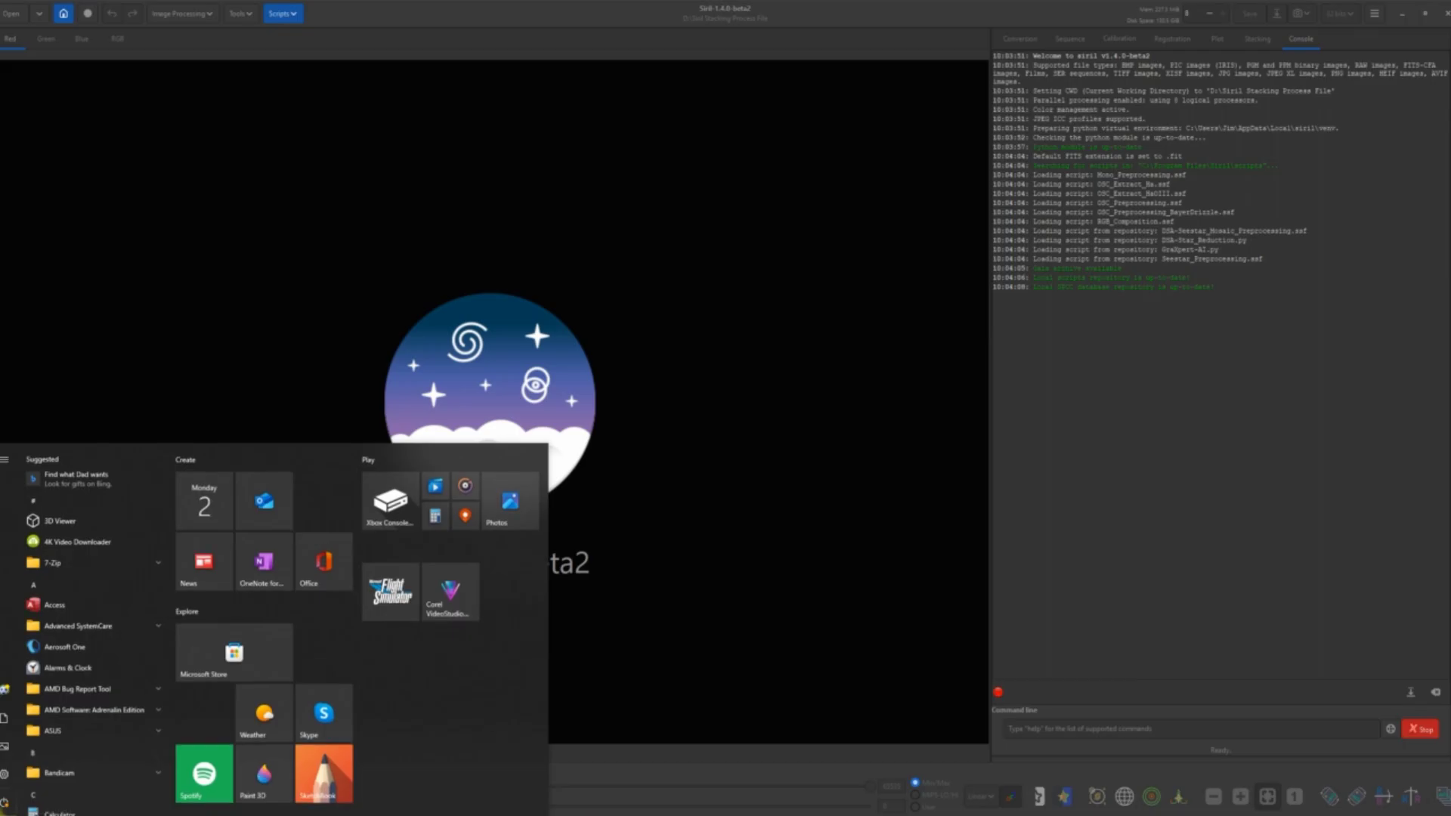
pyautogui.moveTo(12, 718)
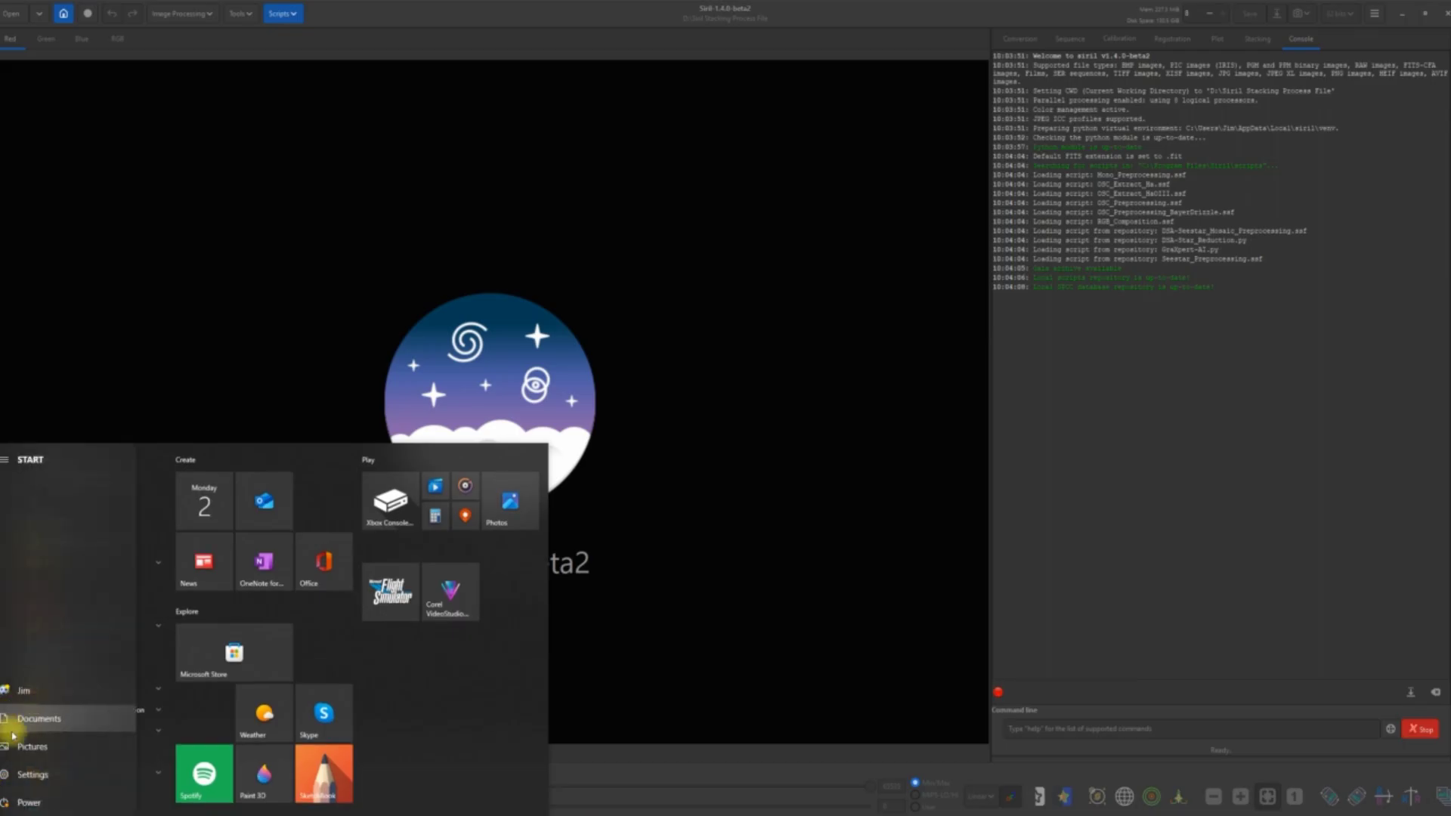
pyautogui.click(13, 728)
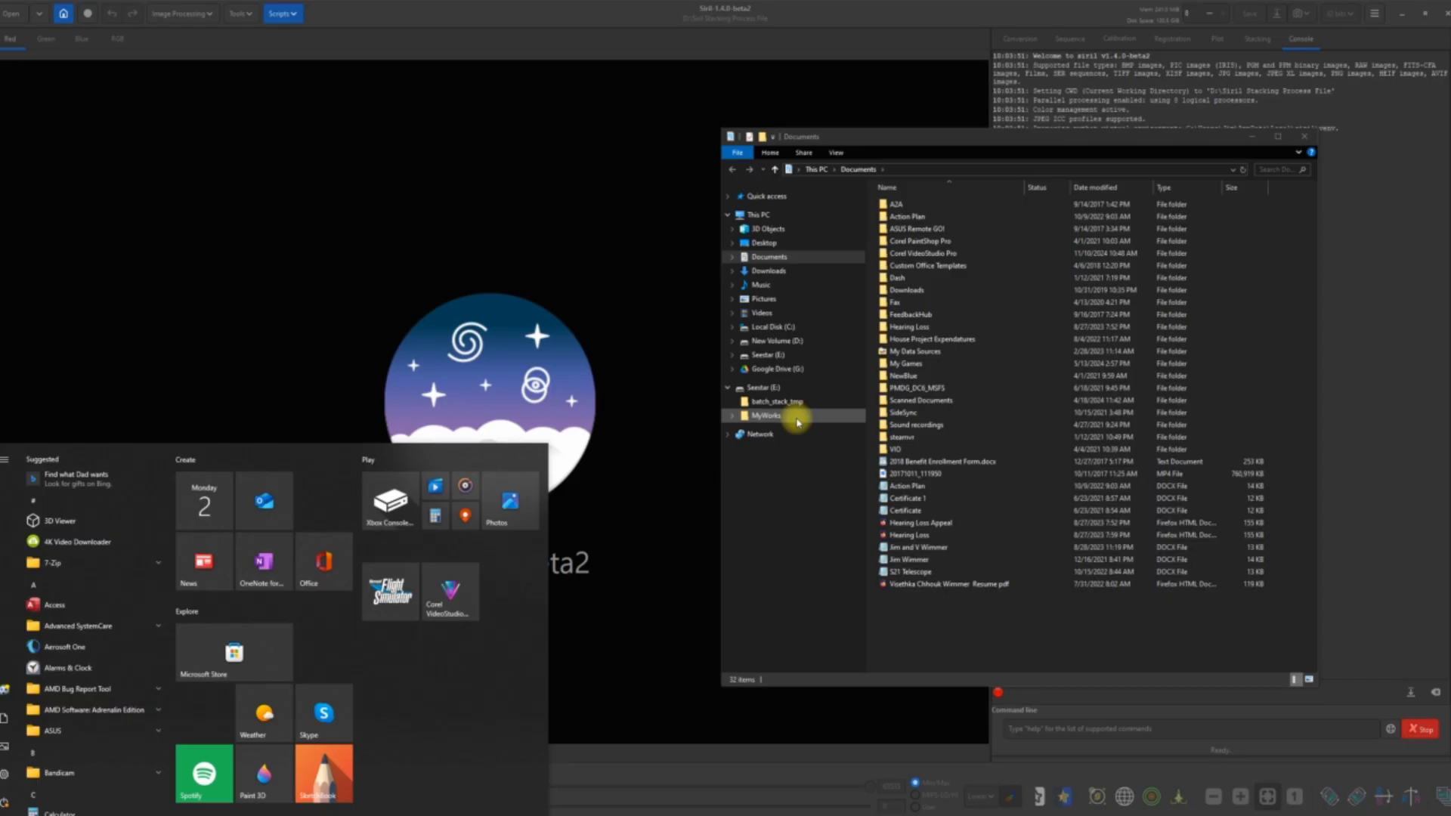
pyautogui.click(798, 421)
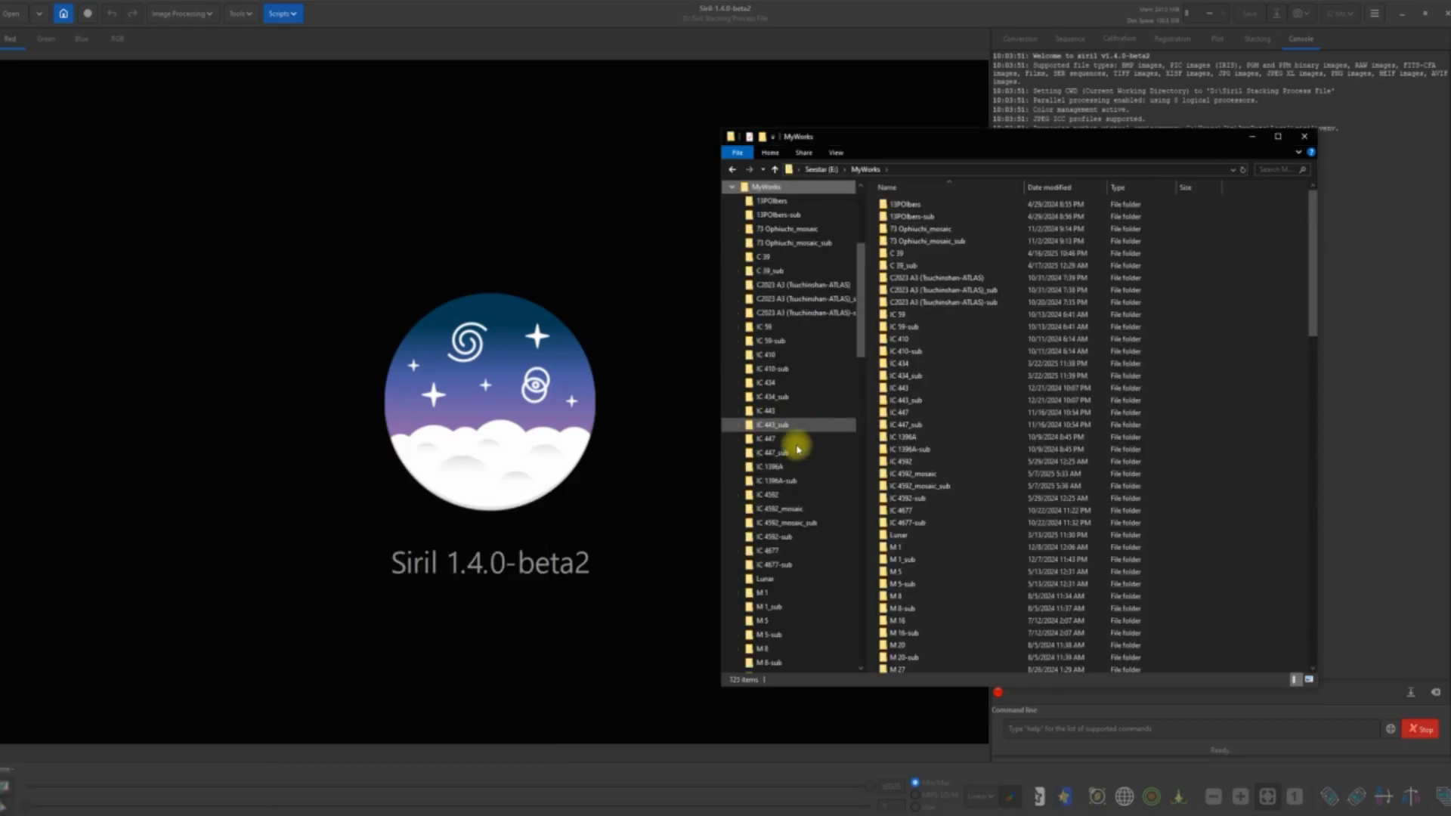
# Move the Explorer window to the upper left and scroll down to the NGC 6960_mosaic_sub folder
pyautogui.moveTo(965, 139); pyautogui.dragTo(413, 60)
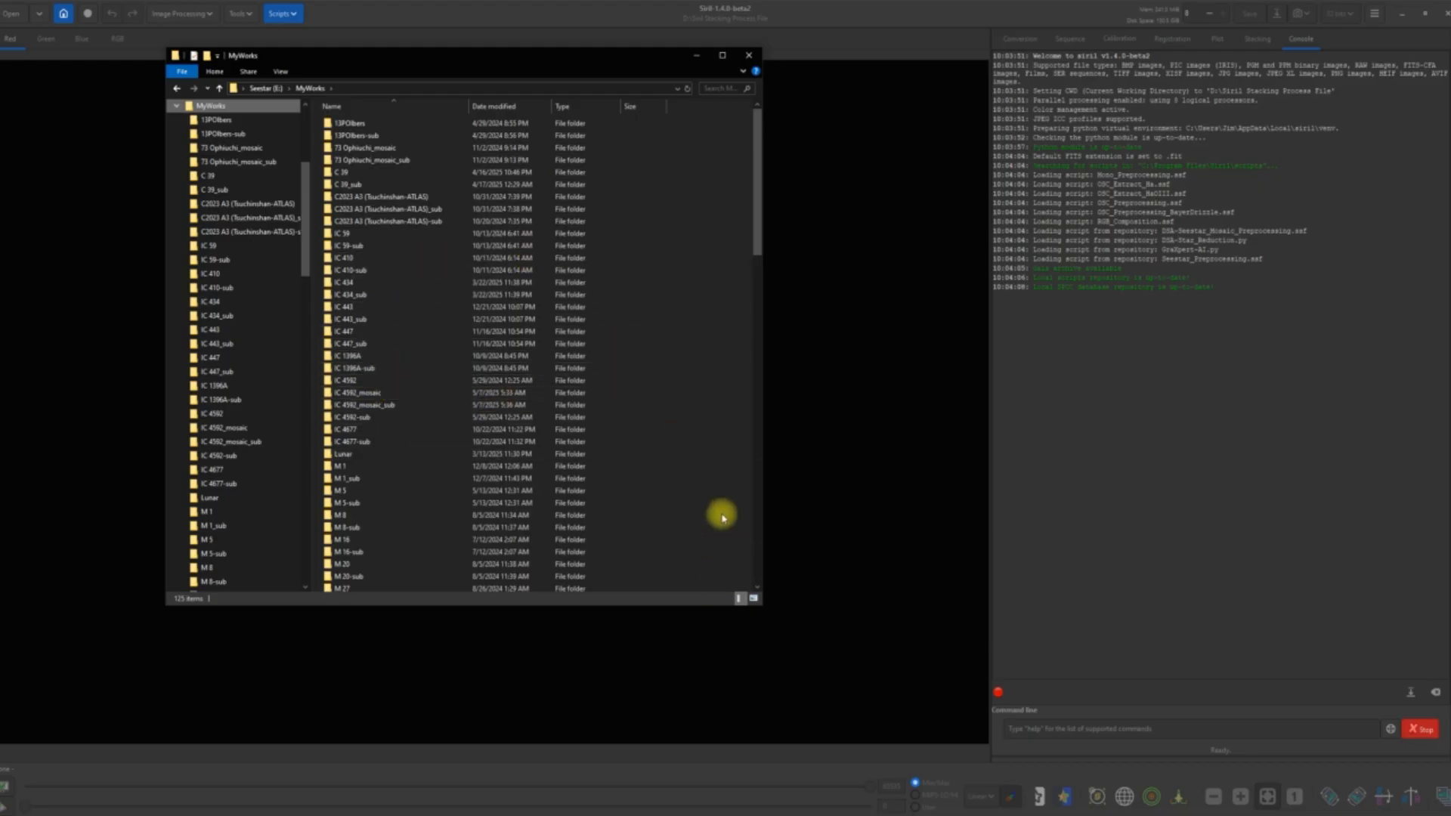
pyautogui.moveTo(756, 155); pyautogui.dragTo(759, 209)
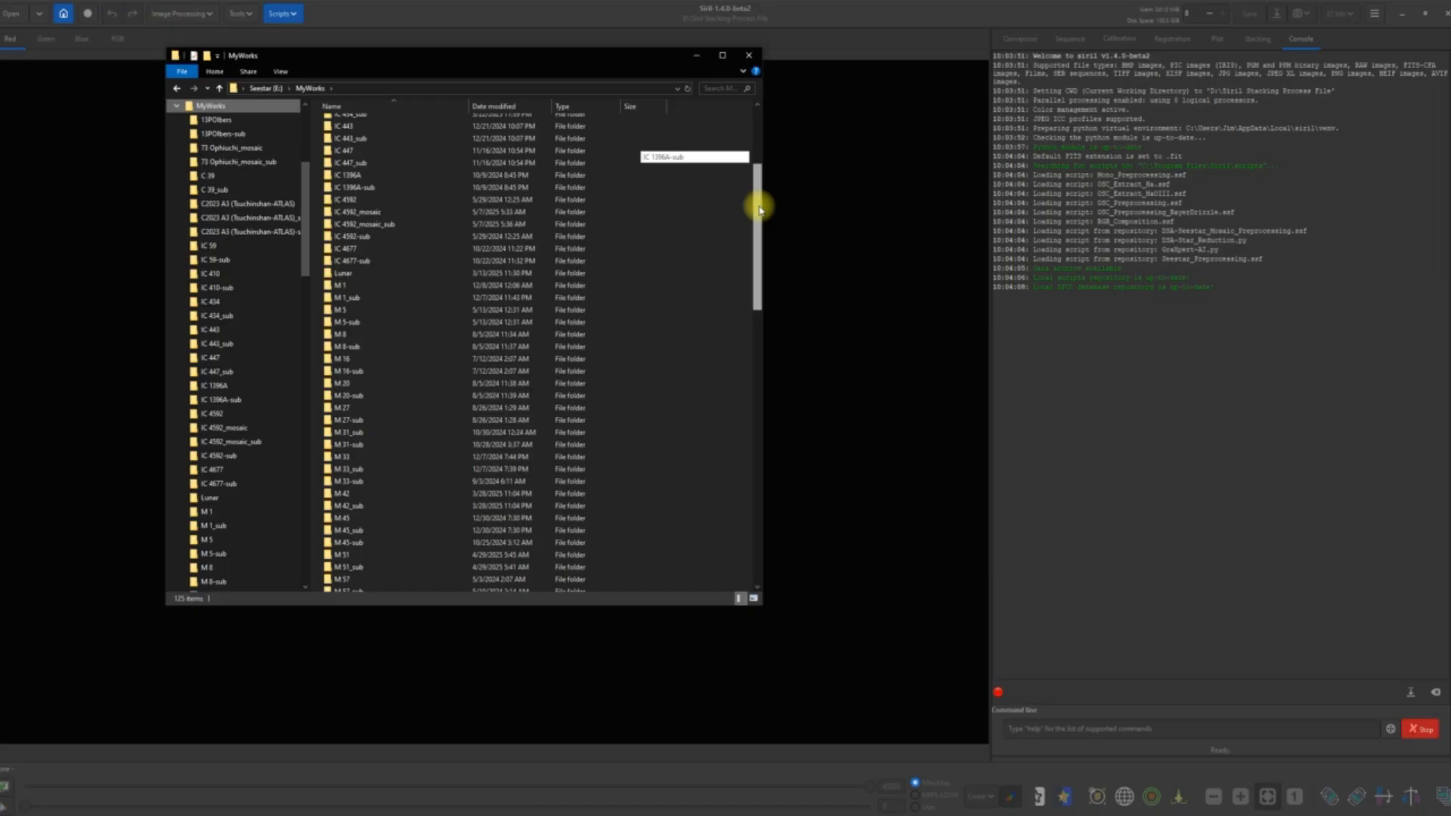
pyautogui.moveTo(759, 210); pyautogui.dragTo(744, 391)
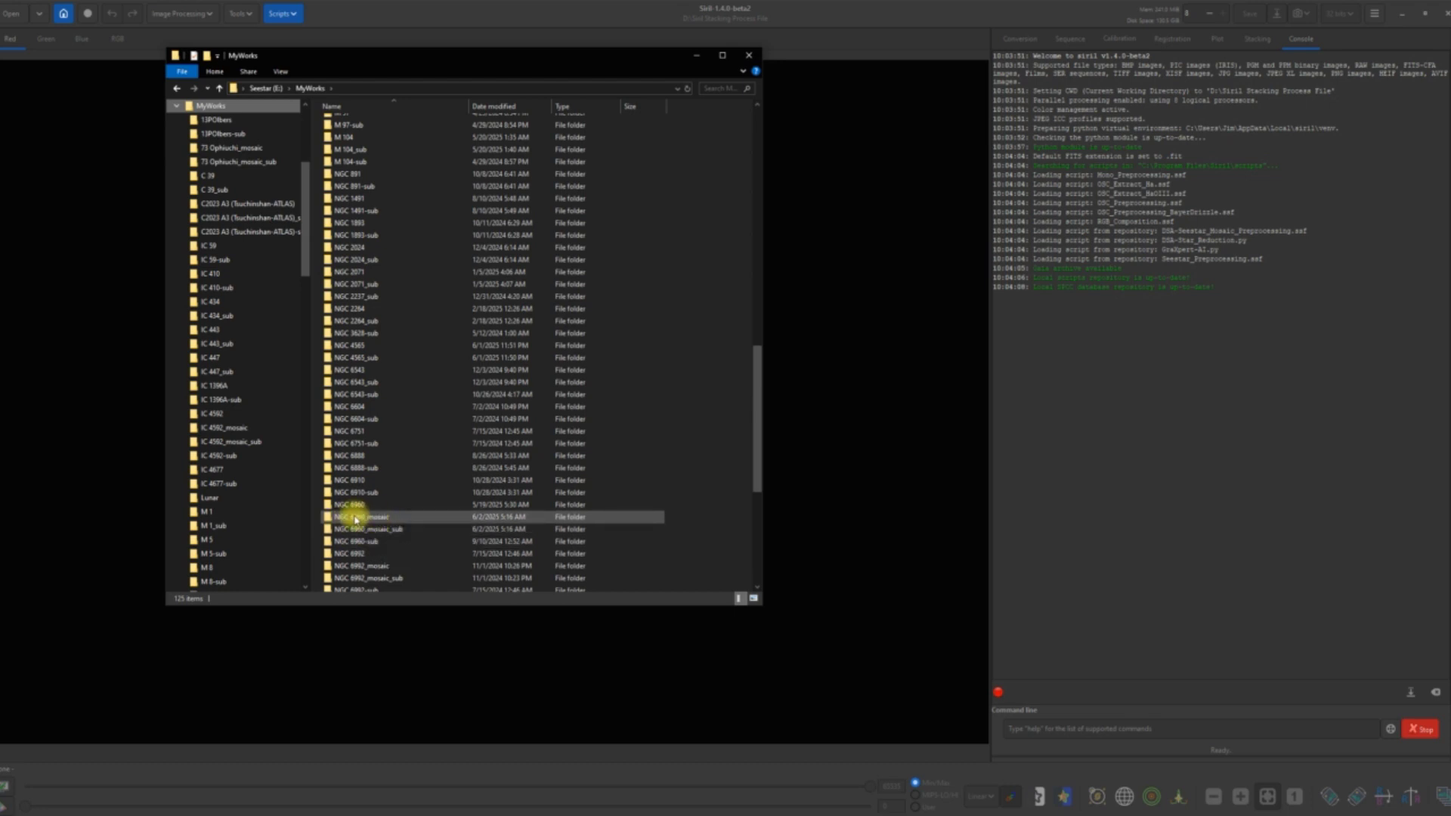
pyautogui.moveTo(393, 516)
pyautogui.mouseDown()
pyautogui.moveTo(398, 547)
pyautogui.moveTo(392, 528)
pyautogui.mouseUp()
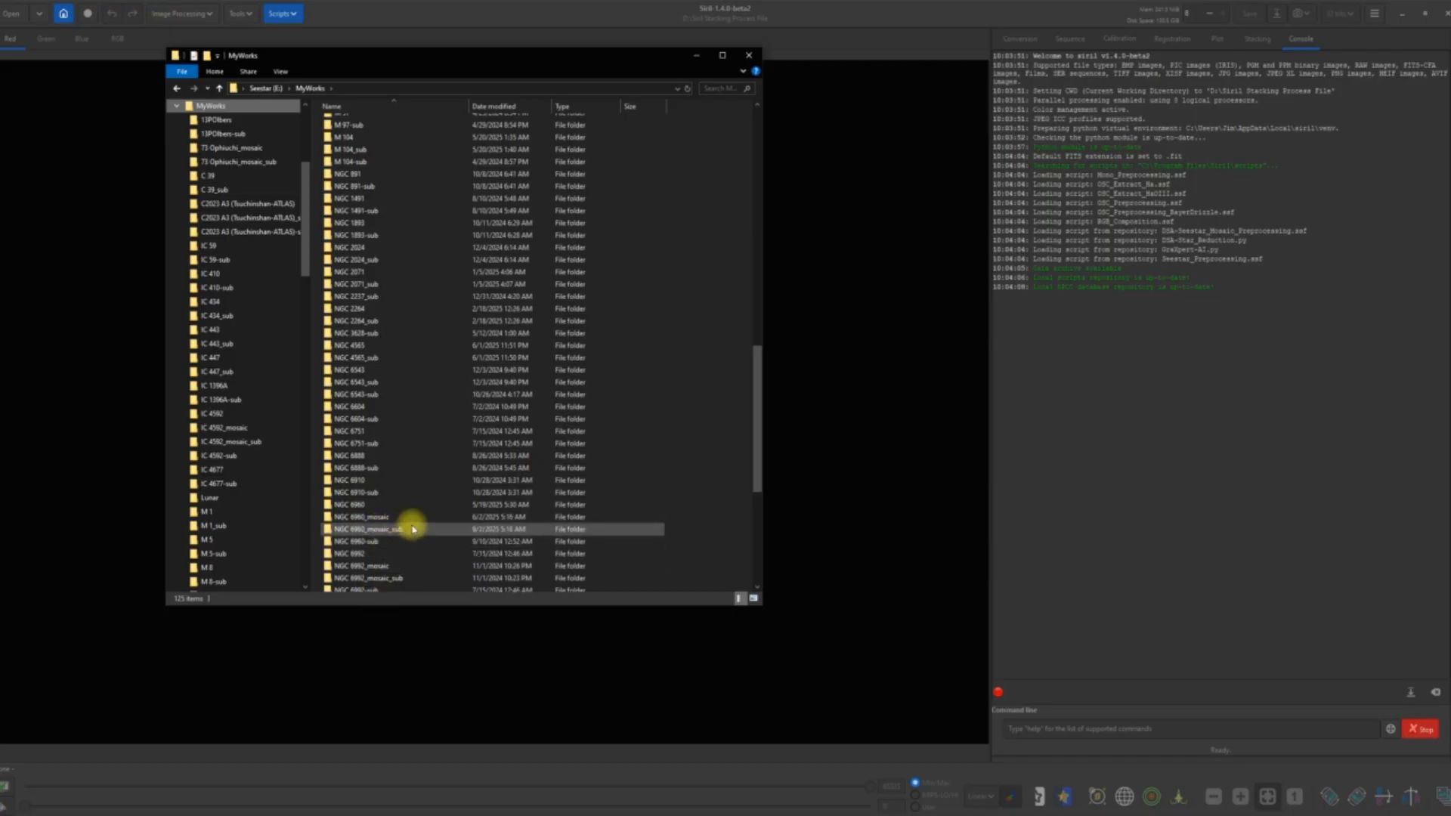
pyautogui.moveTo(411, 534)
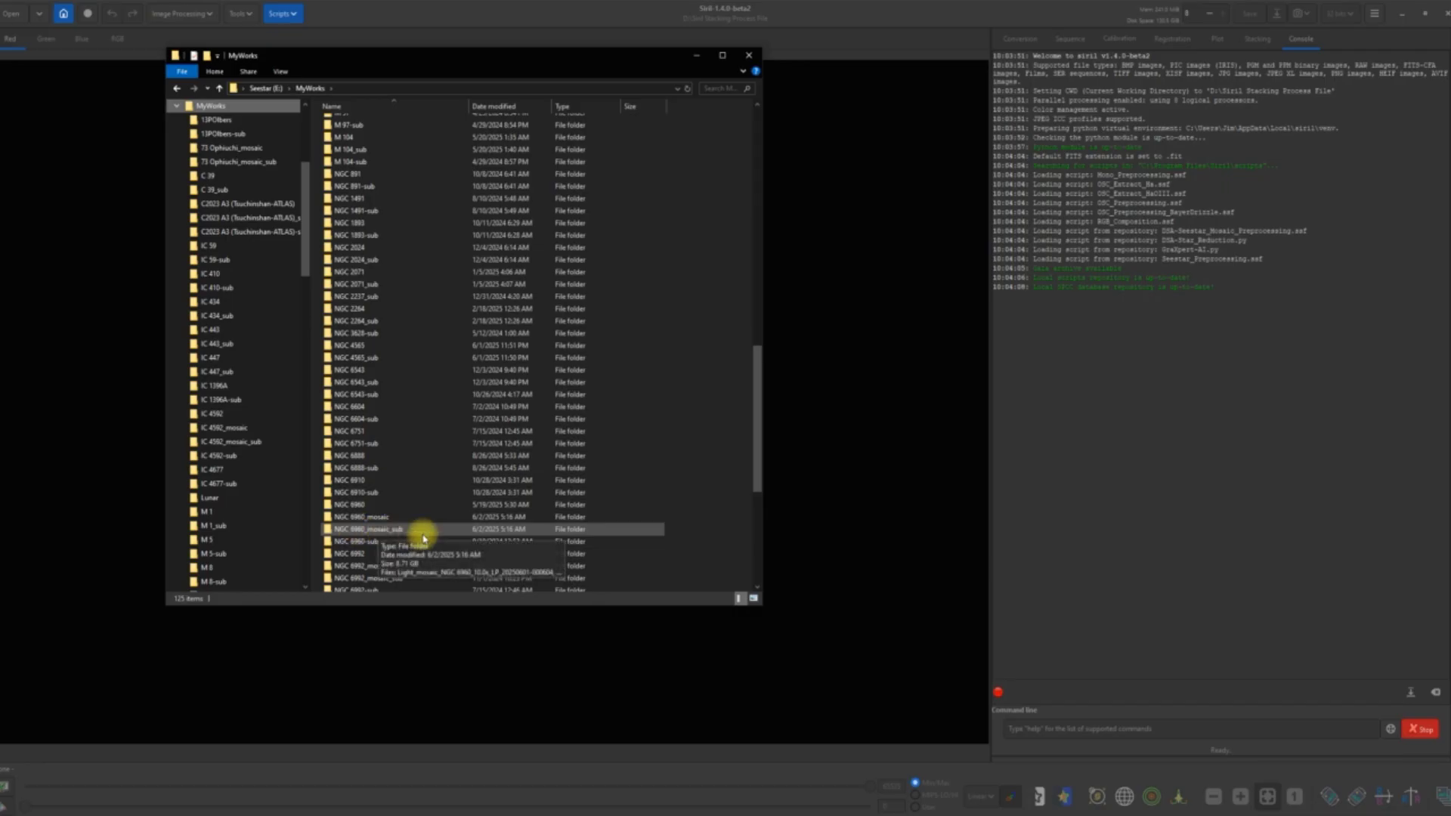
# Open NGC 6960_mosaic_sub, scroll to the JPG group and select its first JPG file
pyautogui.doubleClick(393, 529)
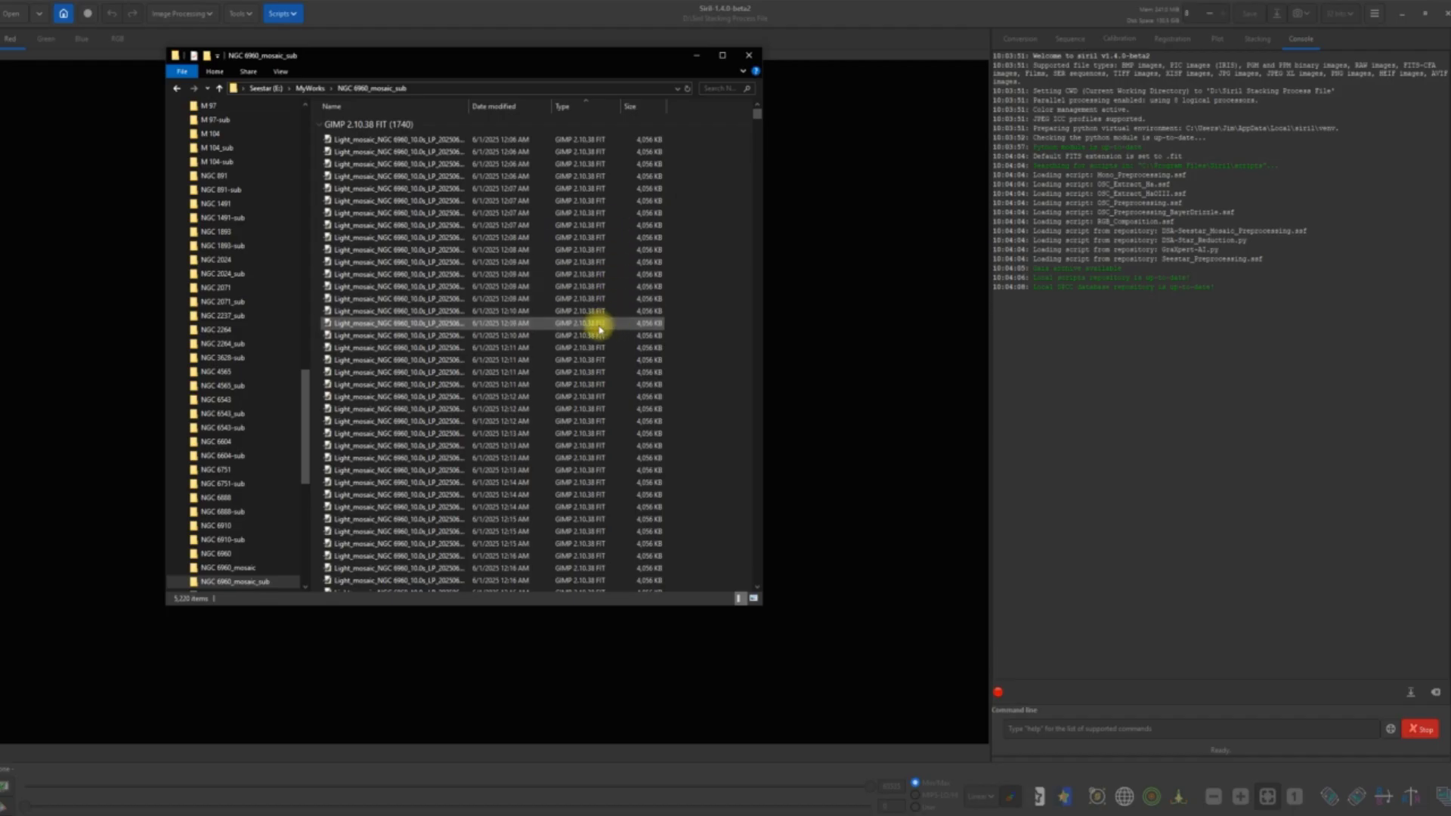
pyautogui.moveTo(755, 113); pyautogui.dragTo(752, 292)
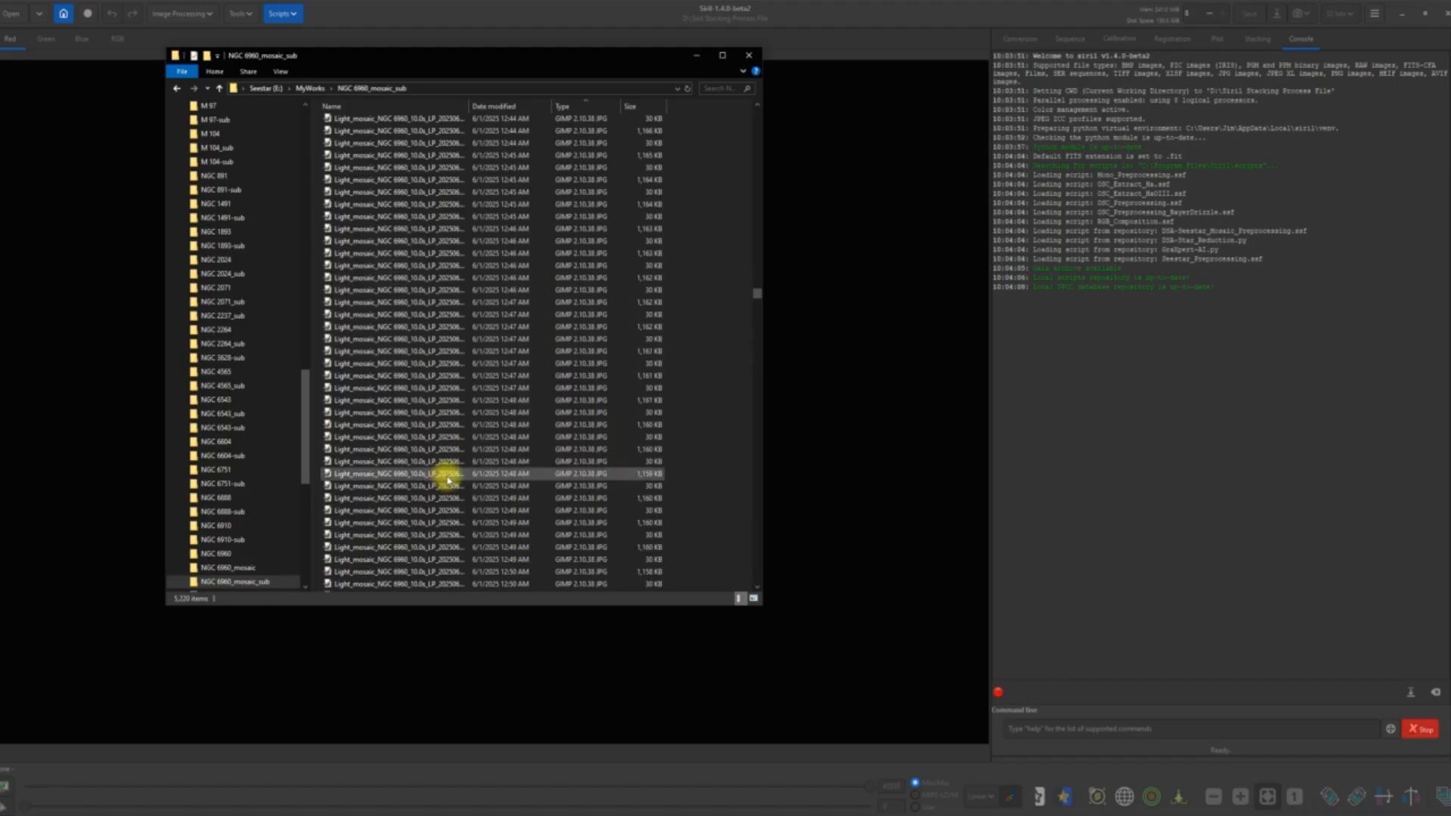
pyautogui.scroll(8, 760, 295)
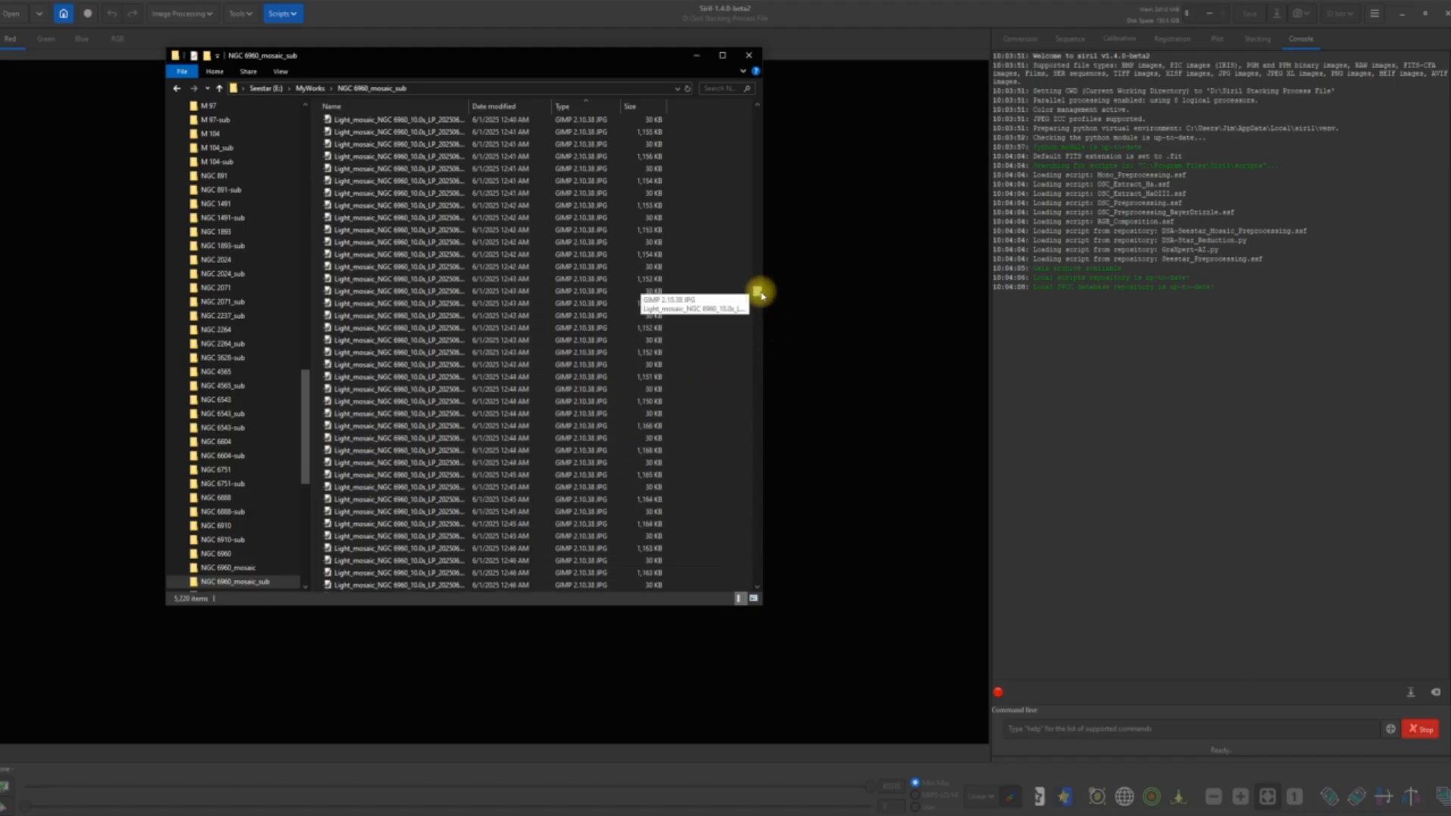
pyautogui.moveTo(760, 295); pyautogui.dragTo(761, 275)
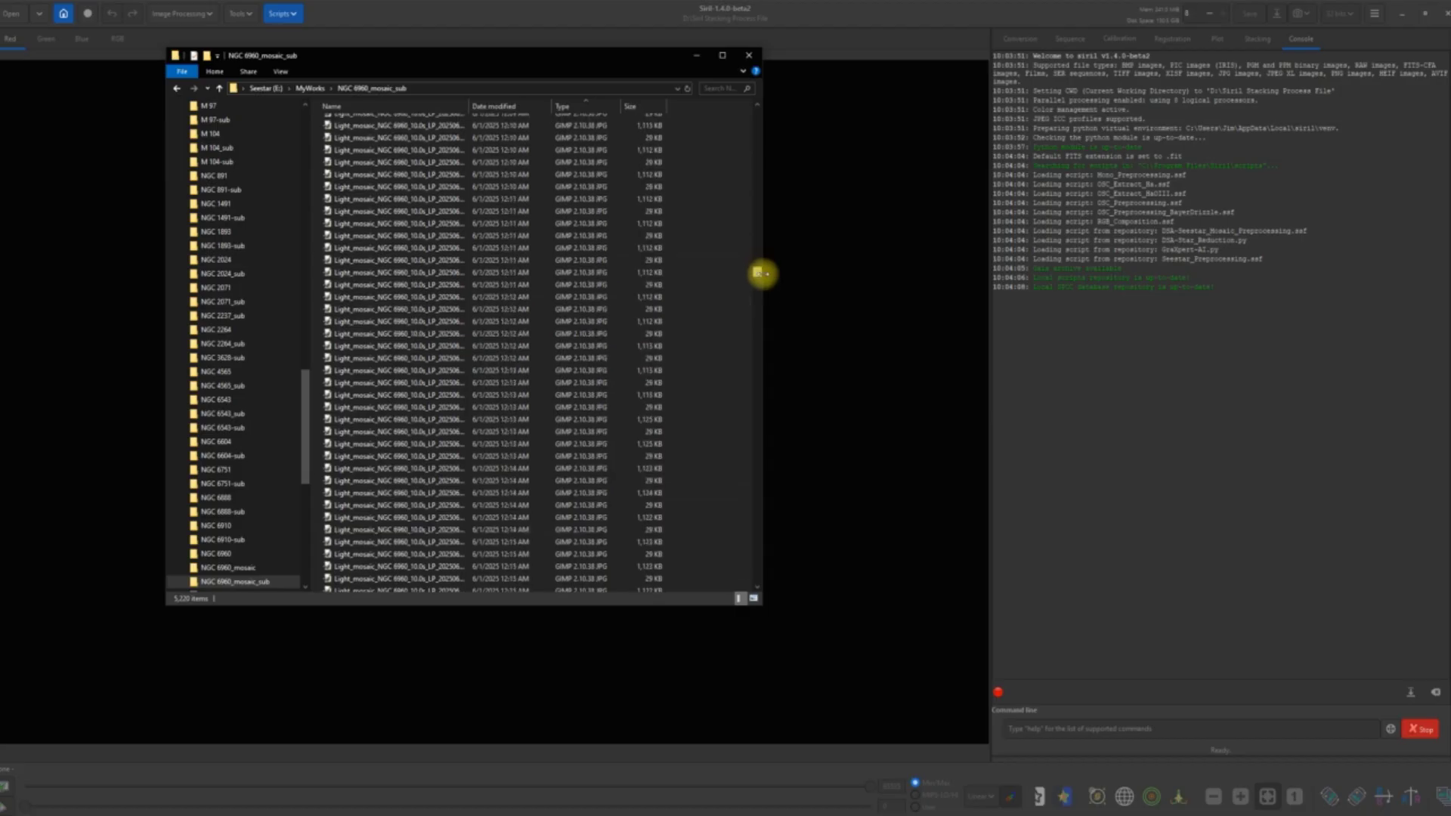
pyautogui.scroll(1, 758, 109)
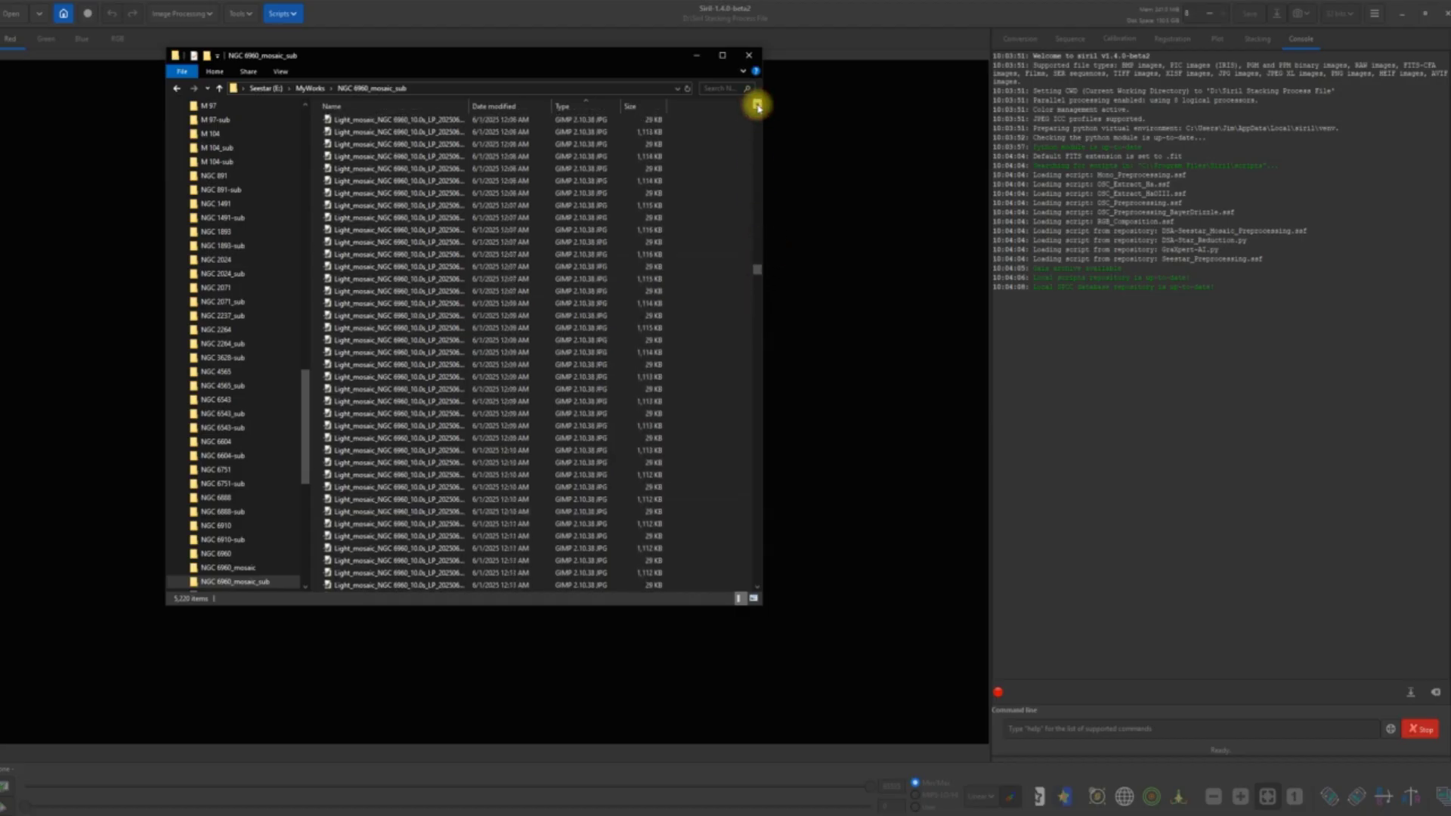
pyautogui.scroll(6, 758, 110)
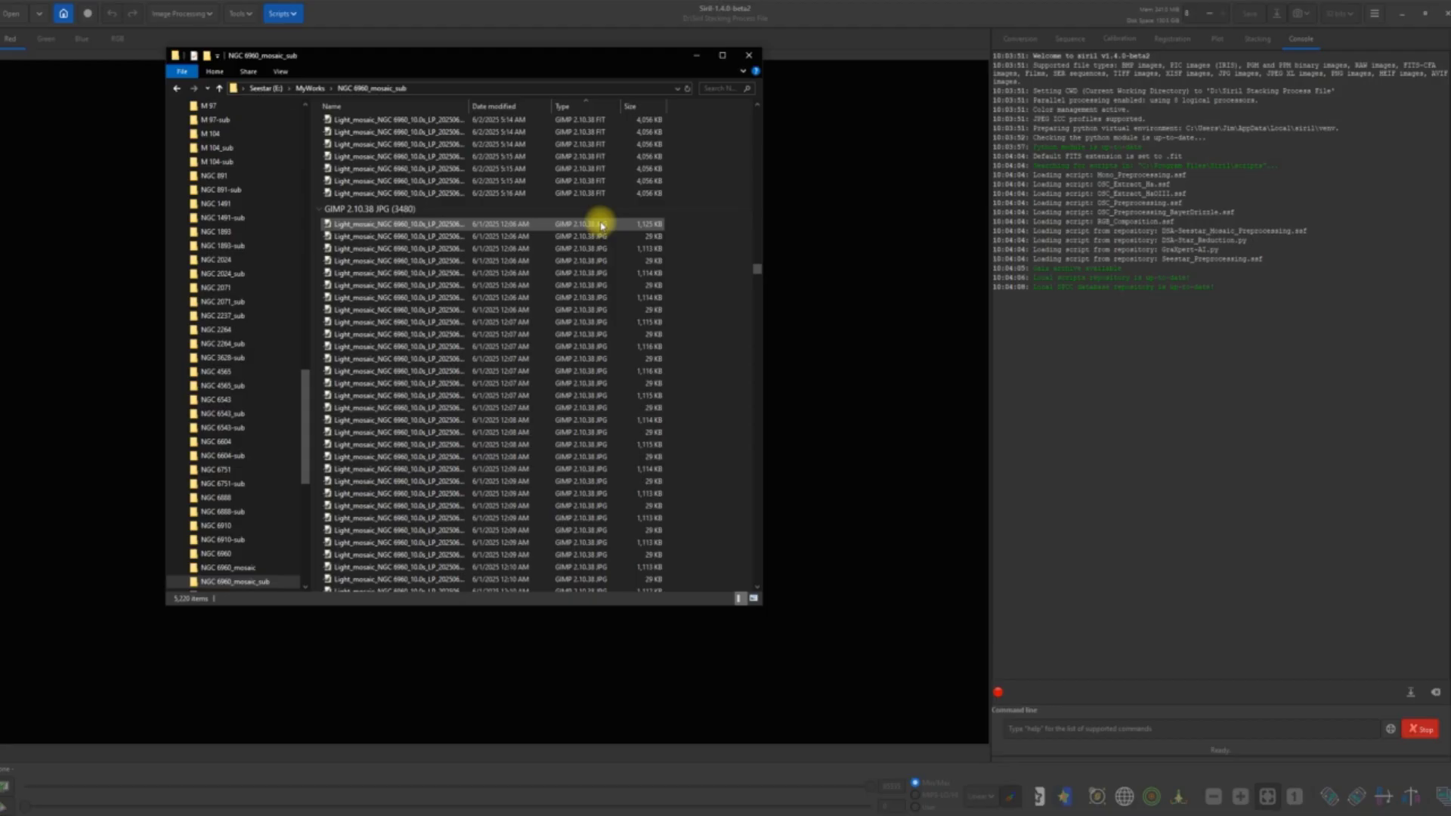
pyautogui.click(601, 225)
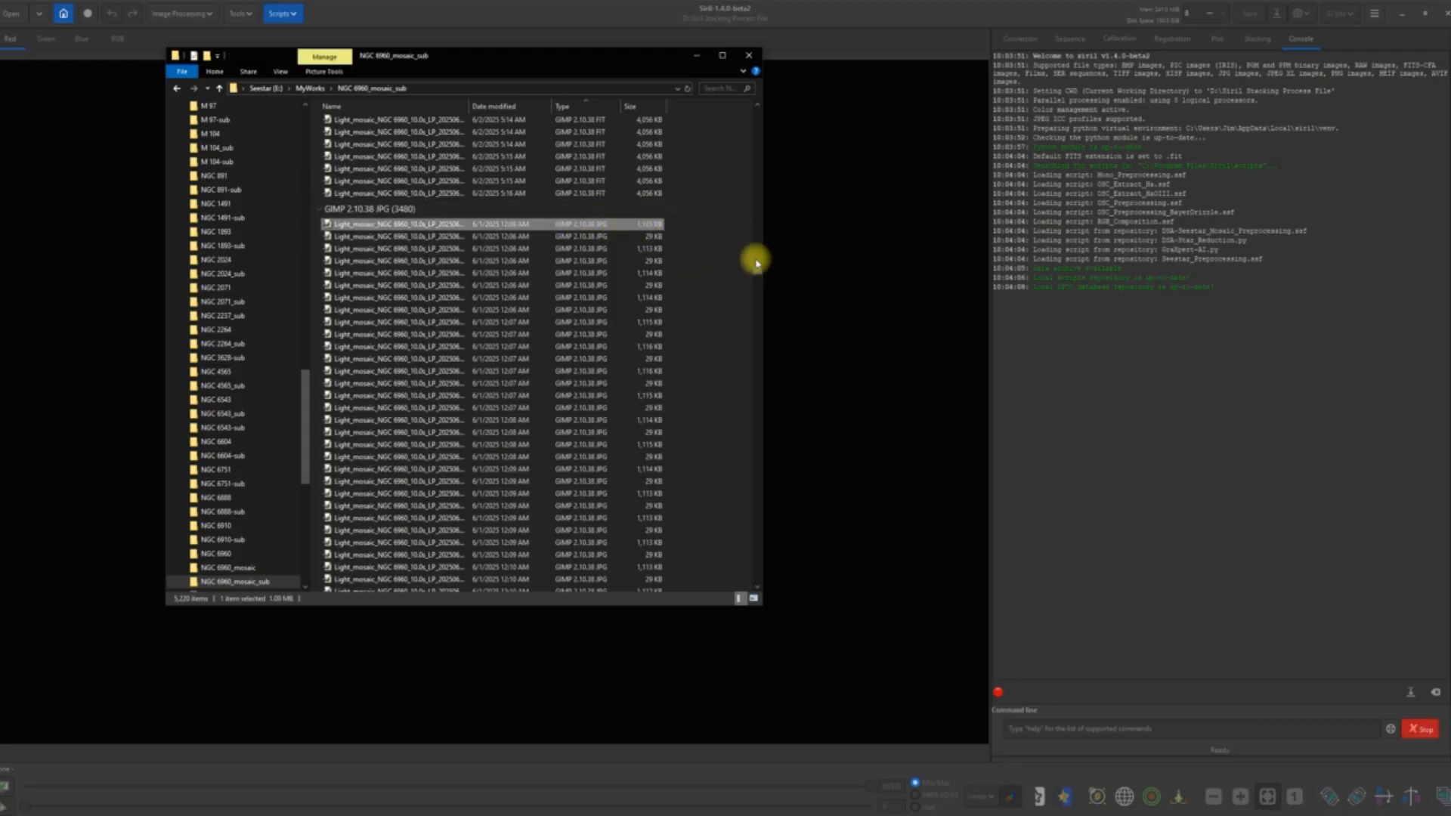
# Select through the last JPG and permanently delete all 3,480 JPG files
pyautogui.moveTo(757, 263); pyautogui.dragTo(746, 597)
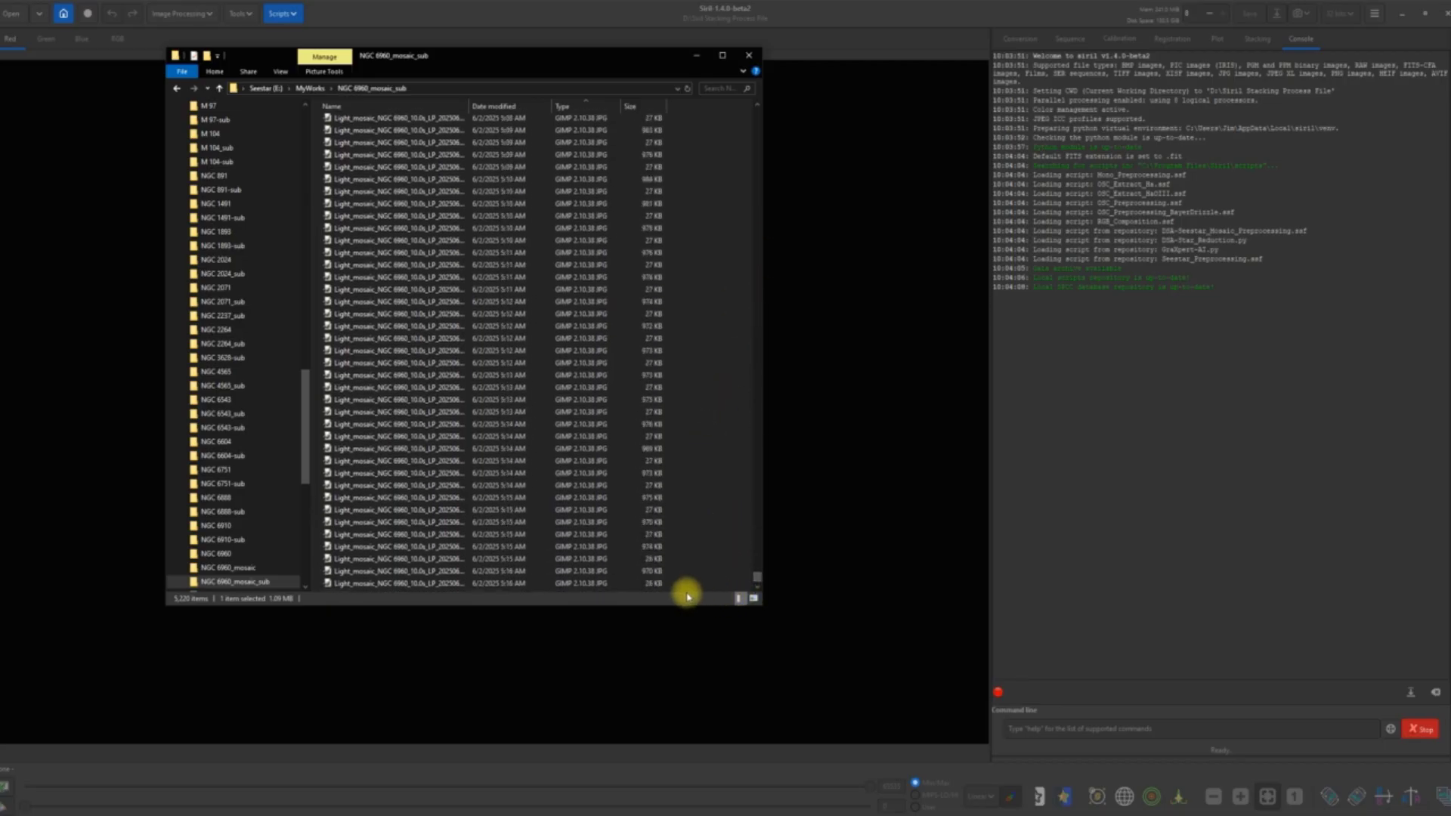
pyautogui.keyDown('shift'); pyautogui.click(596, 585); pyautogui.keyUp('shift')
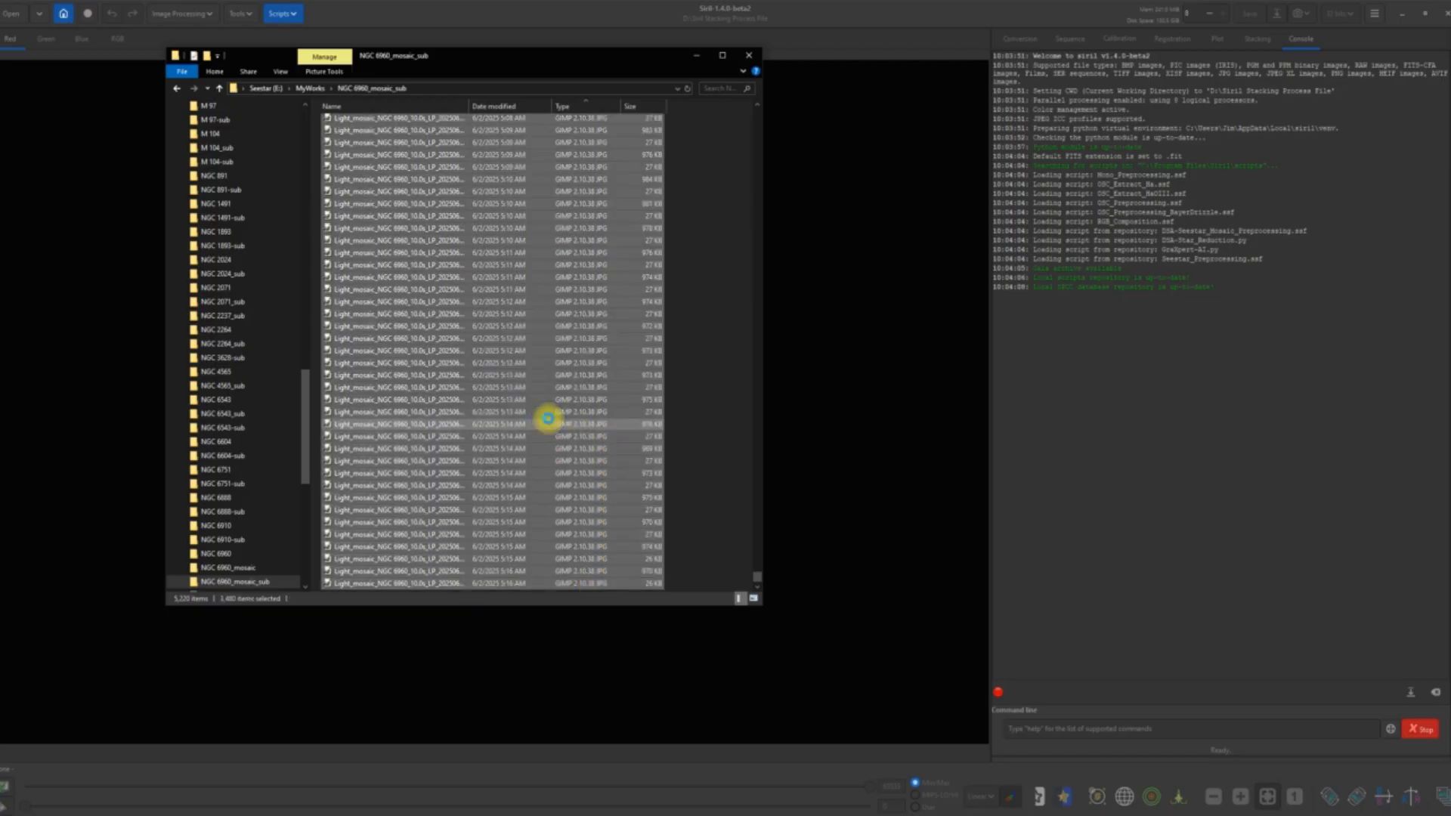
pyautogui.rightClick(548, 418)
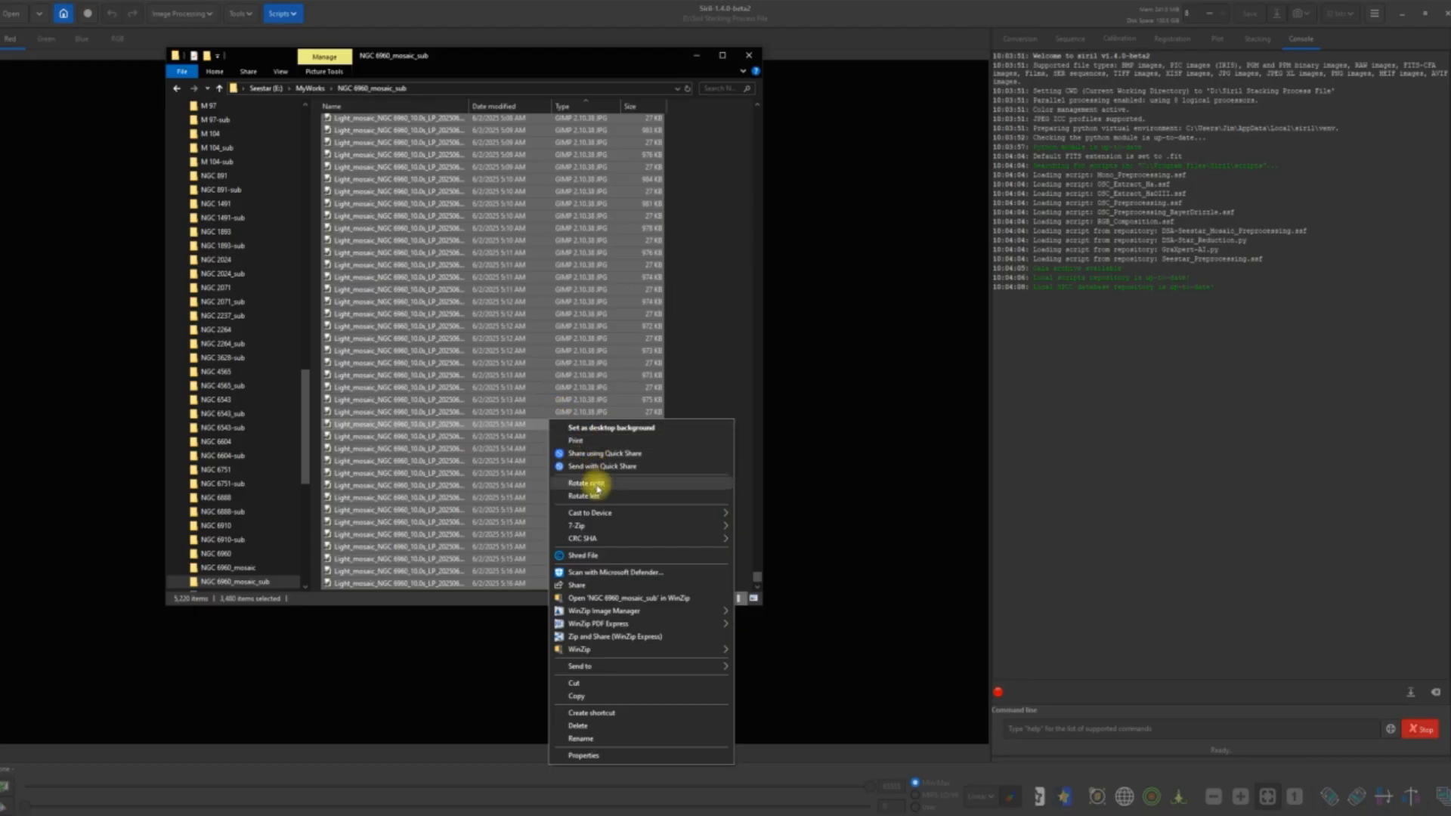
pyautogui.click(587, 726)
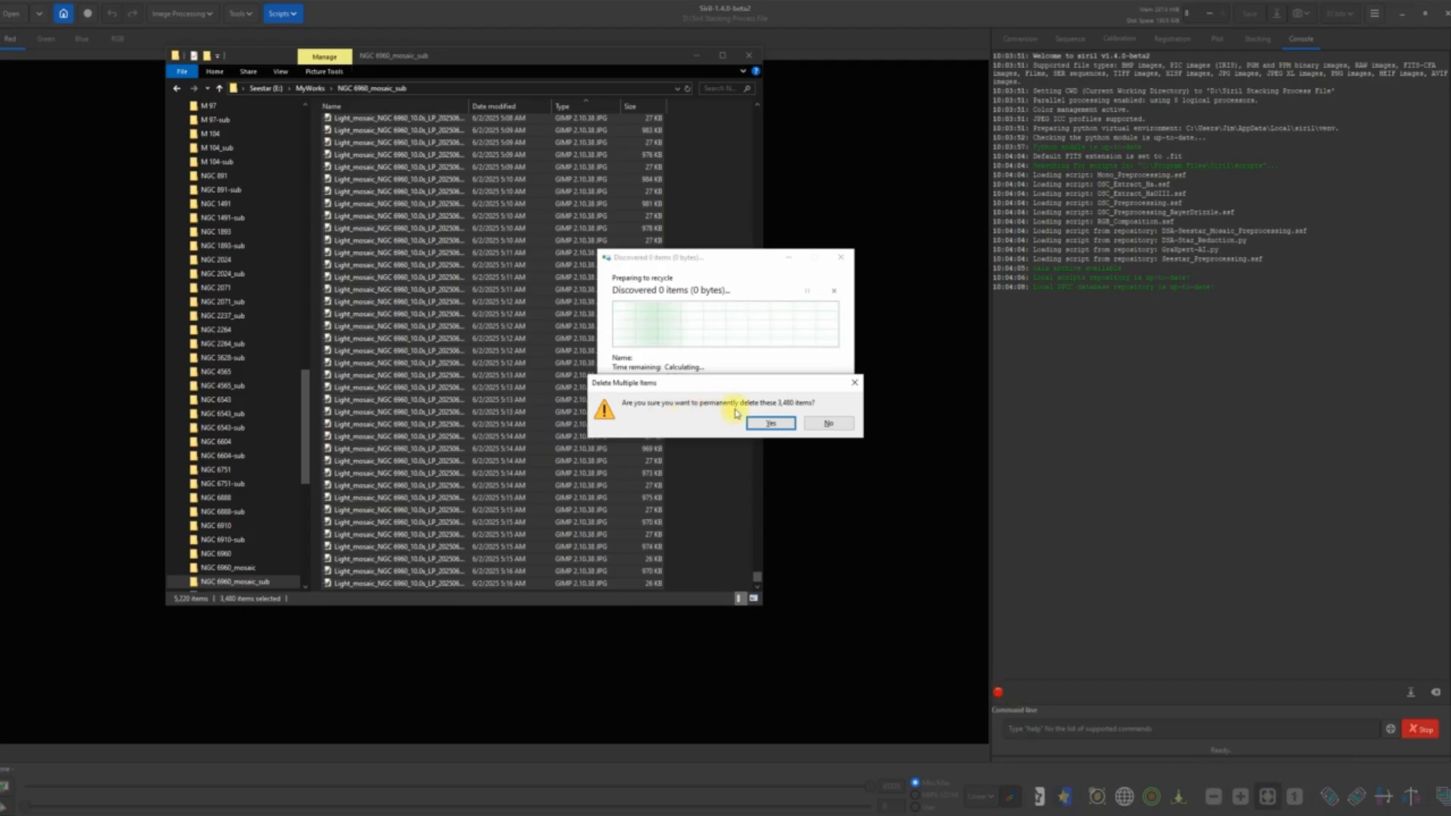
pyautogui.click(784, 424)
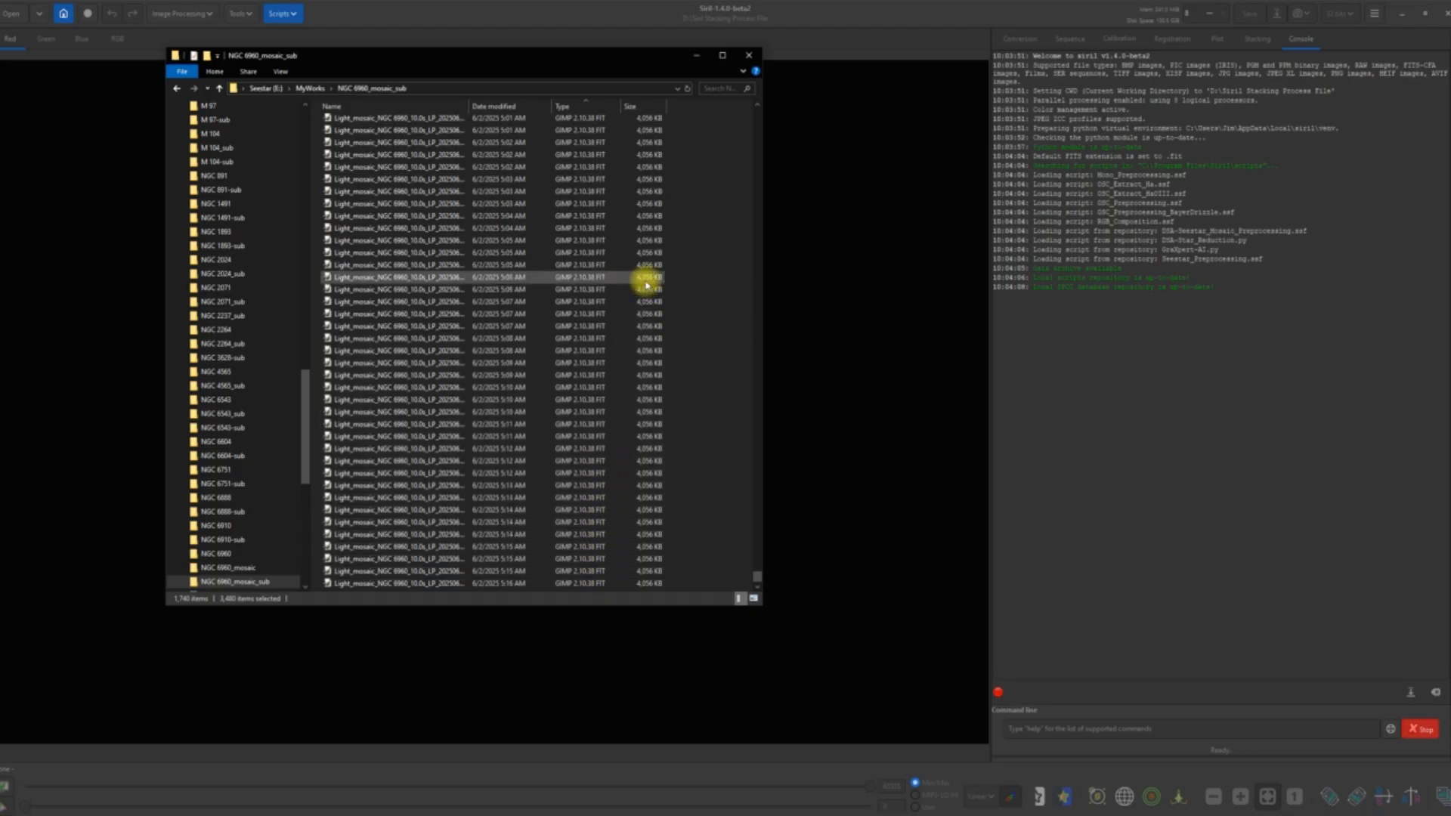
# Open a second Explorer window from Start > Documents and go to the New Volume (D:) drive
pyautogui.click(7, 810)
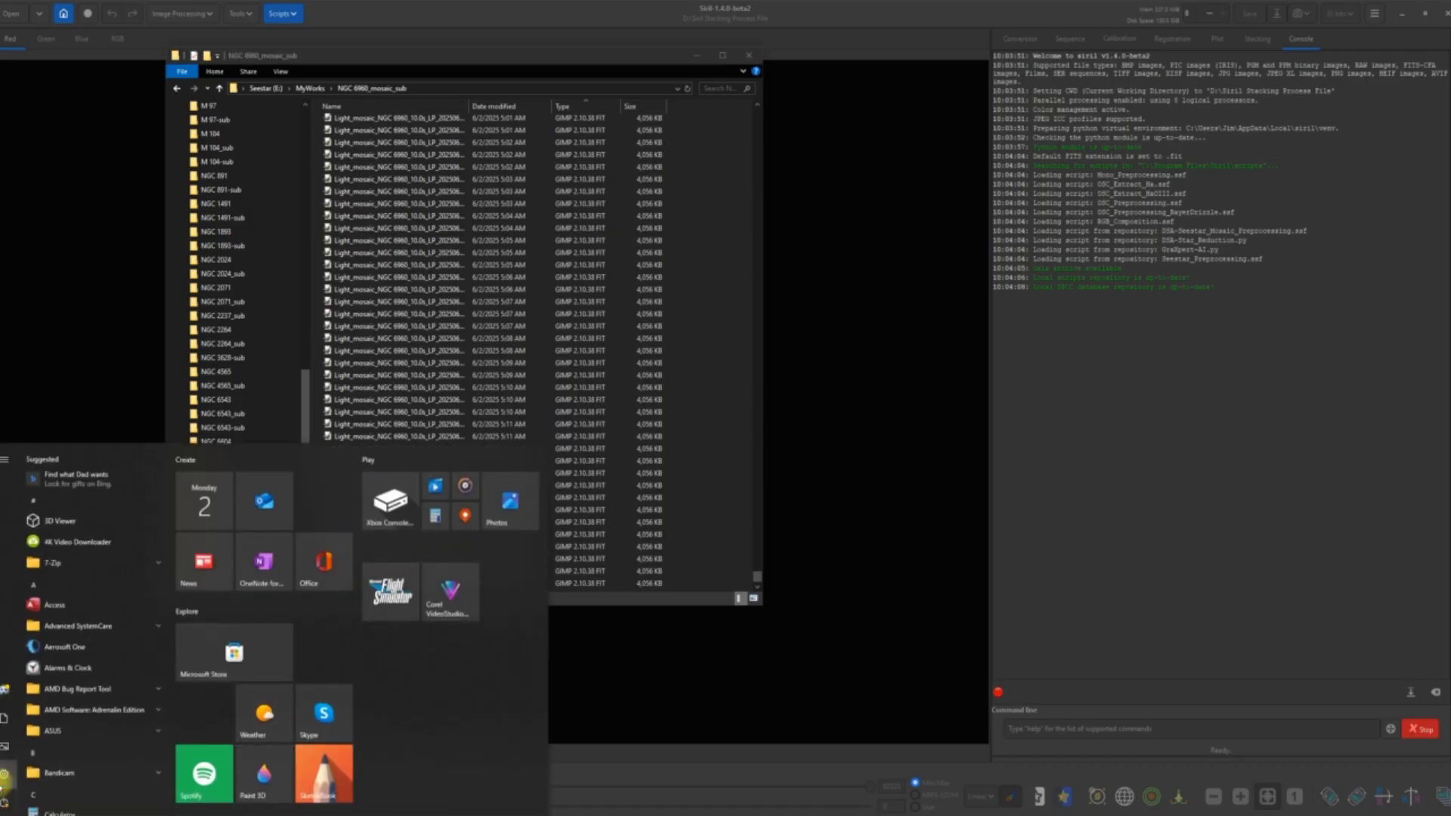
pyautogui.moveTo(7, 801)
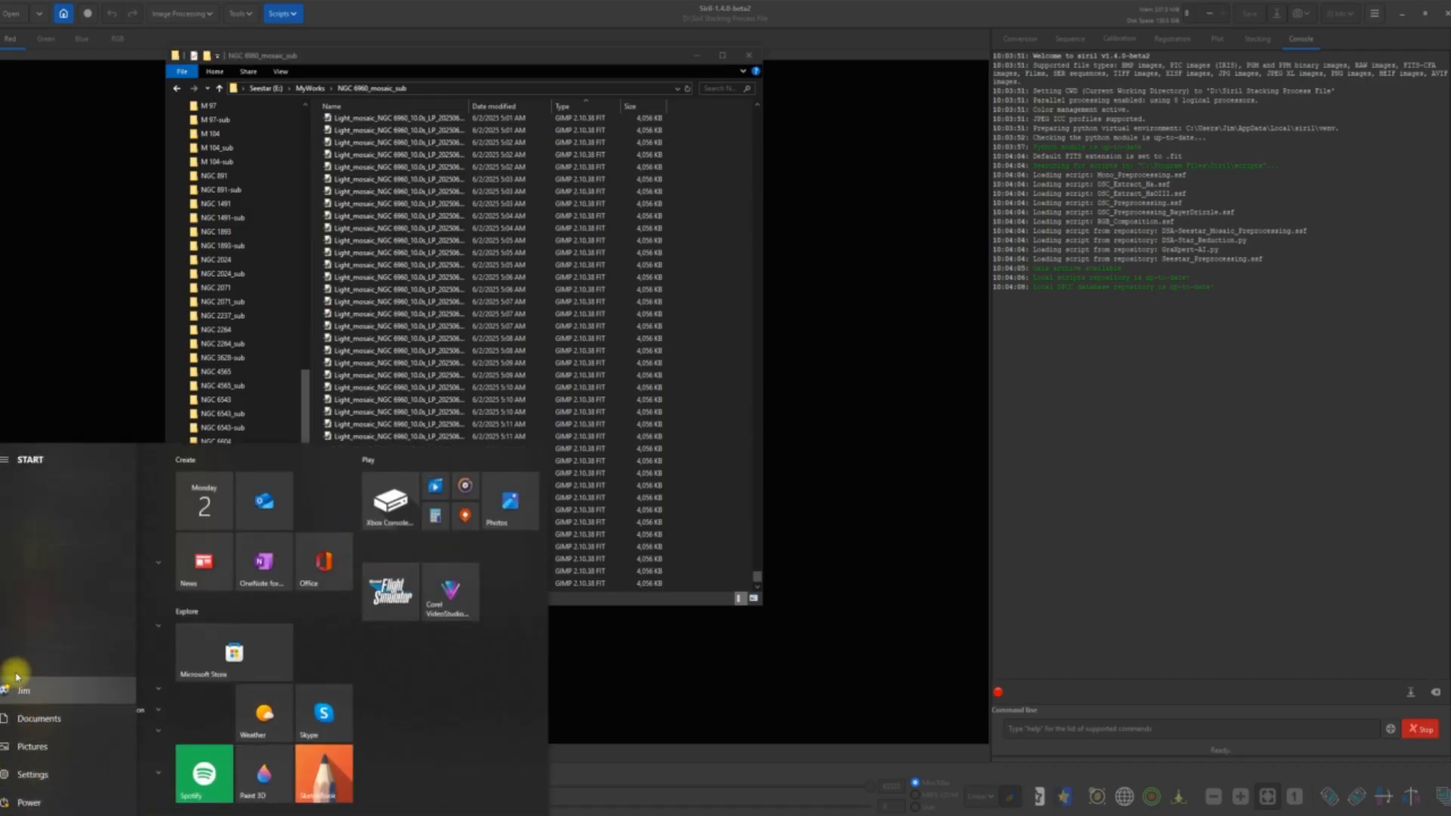
pyautogui.click(34, 722)
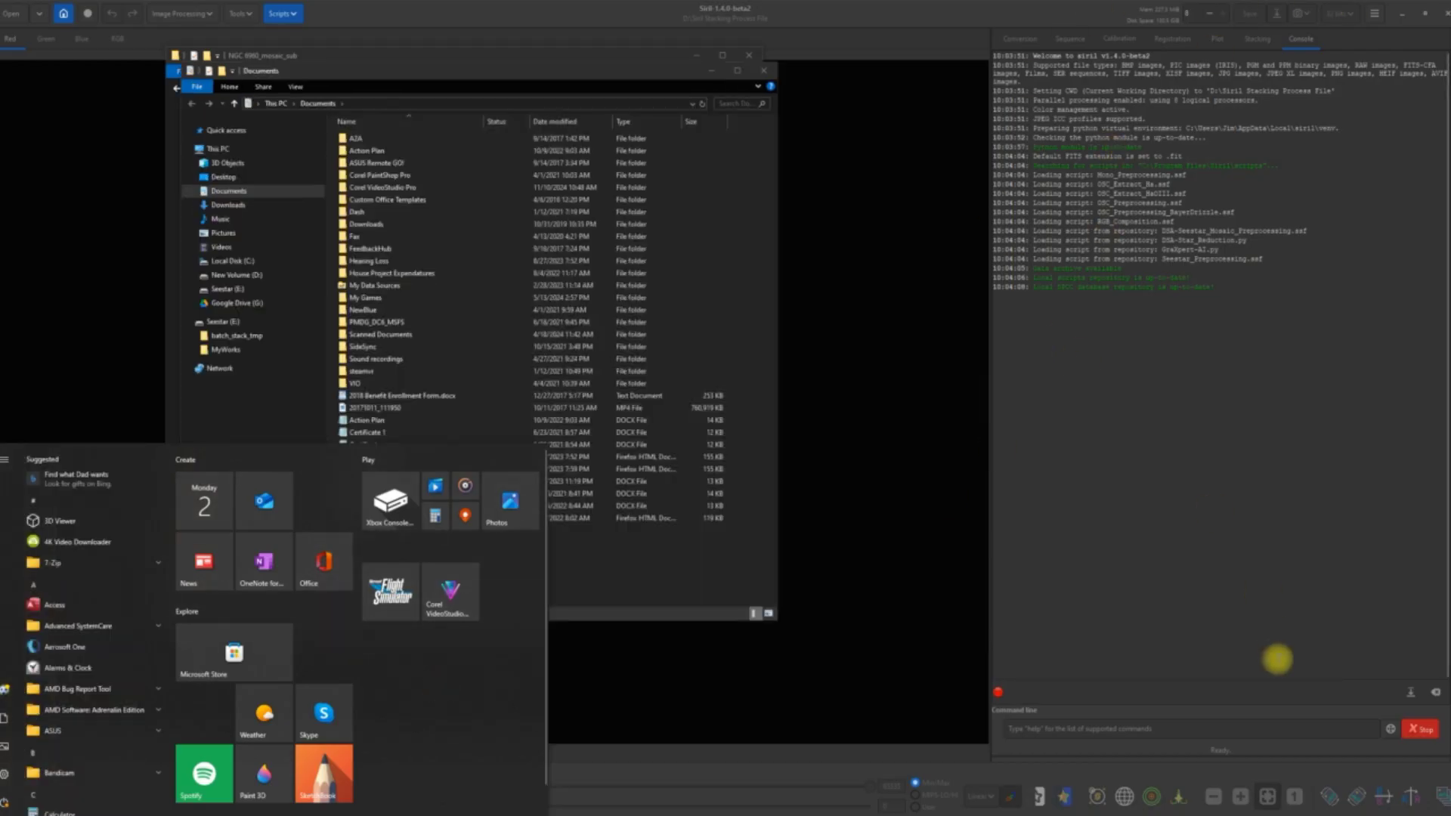
pyautogui.click(926, 568)
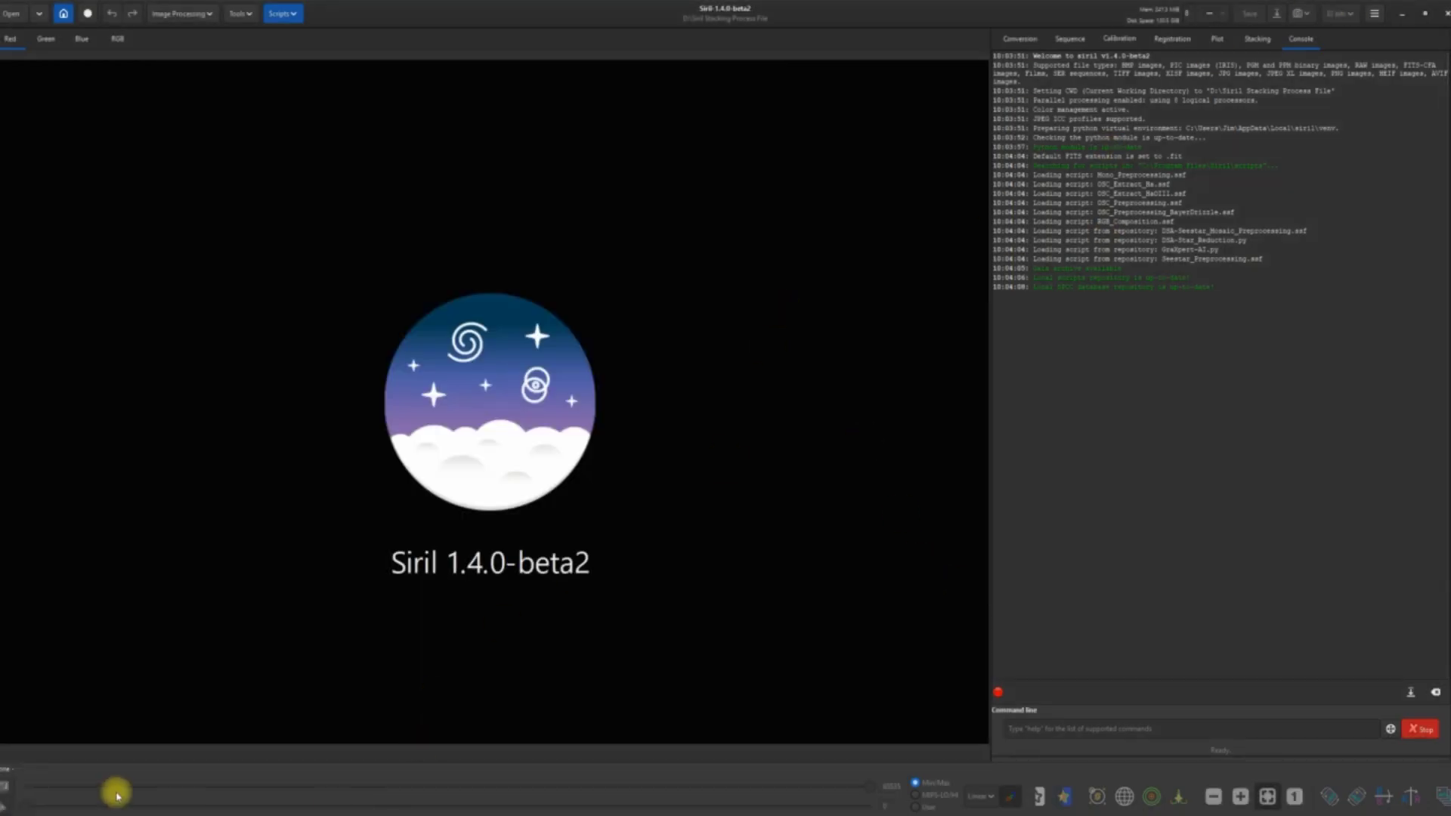
pyautogui.moveTo(258, 812)
pyautogui.click(291, 779)
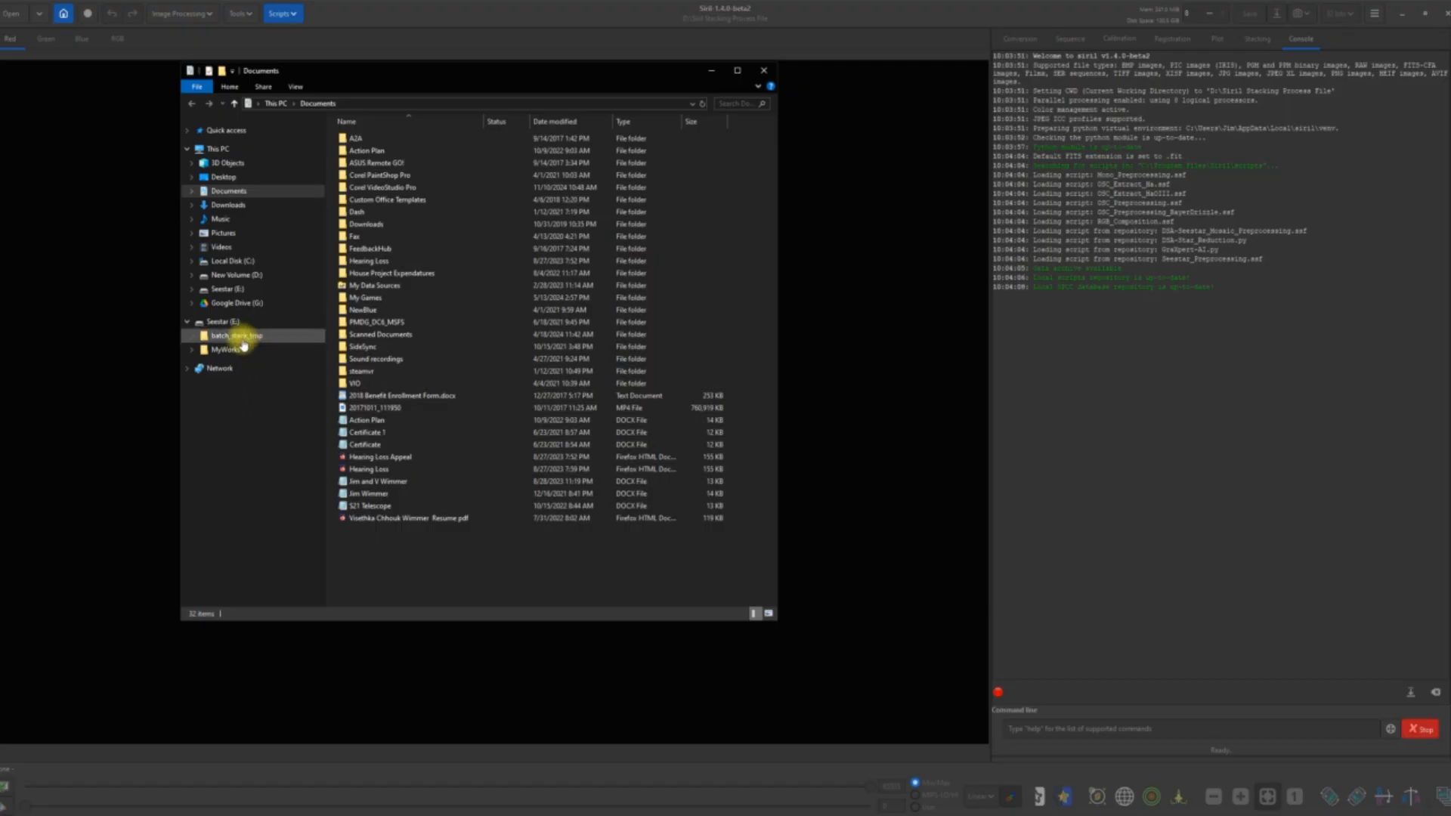
pyautogui.click(266, 279)
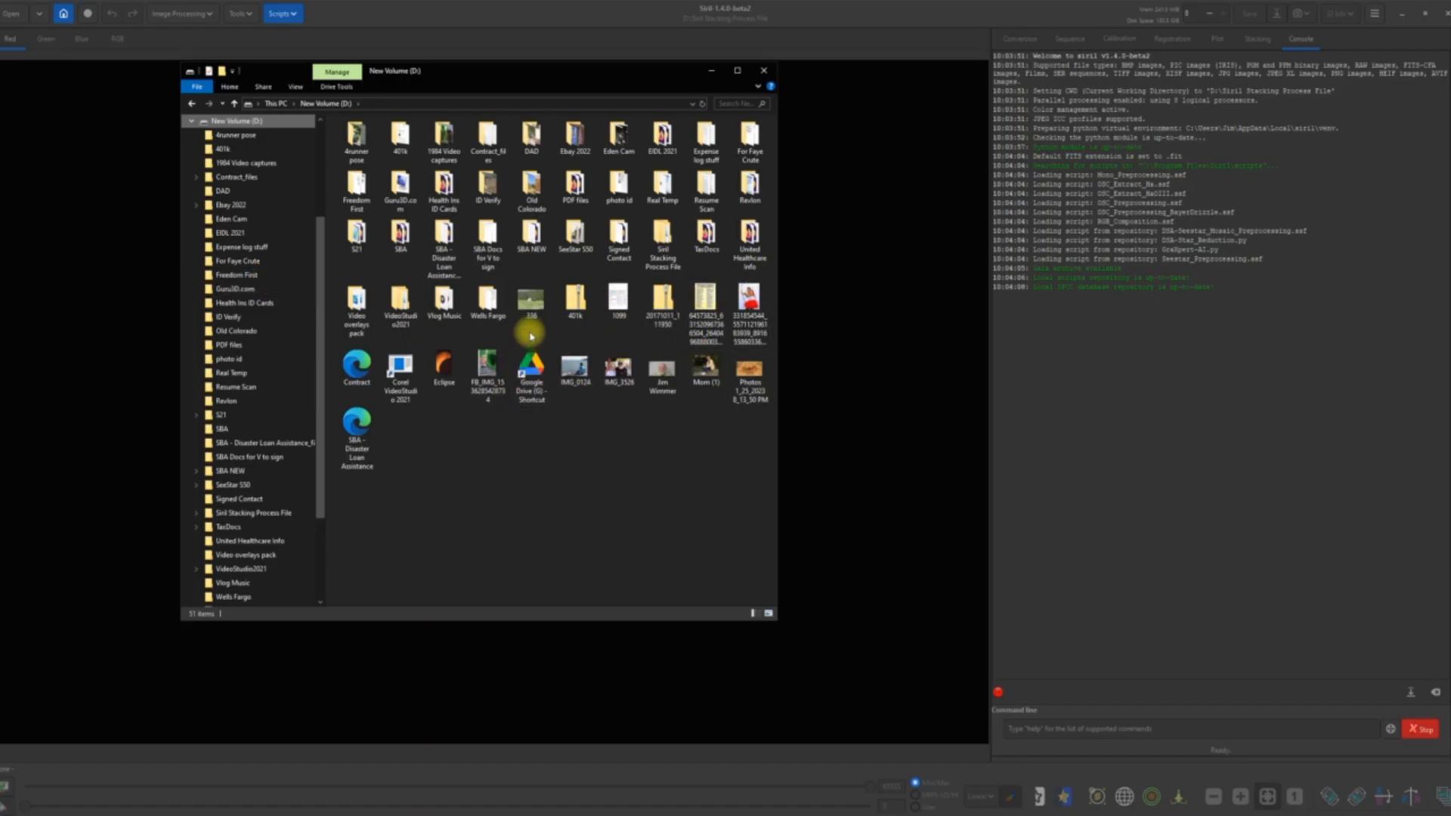
# Navigate SeeStar S50 > Hero > S50 Light Frames > S50 Mosaic Subs > NGC 6690 Veil large mosaic
pyautogui.click(575, 231)
pyautogui.doubleClick(575, 231)
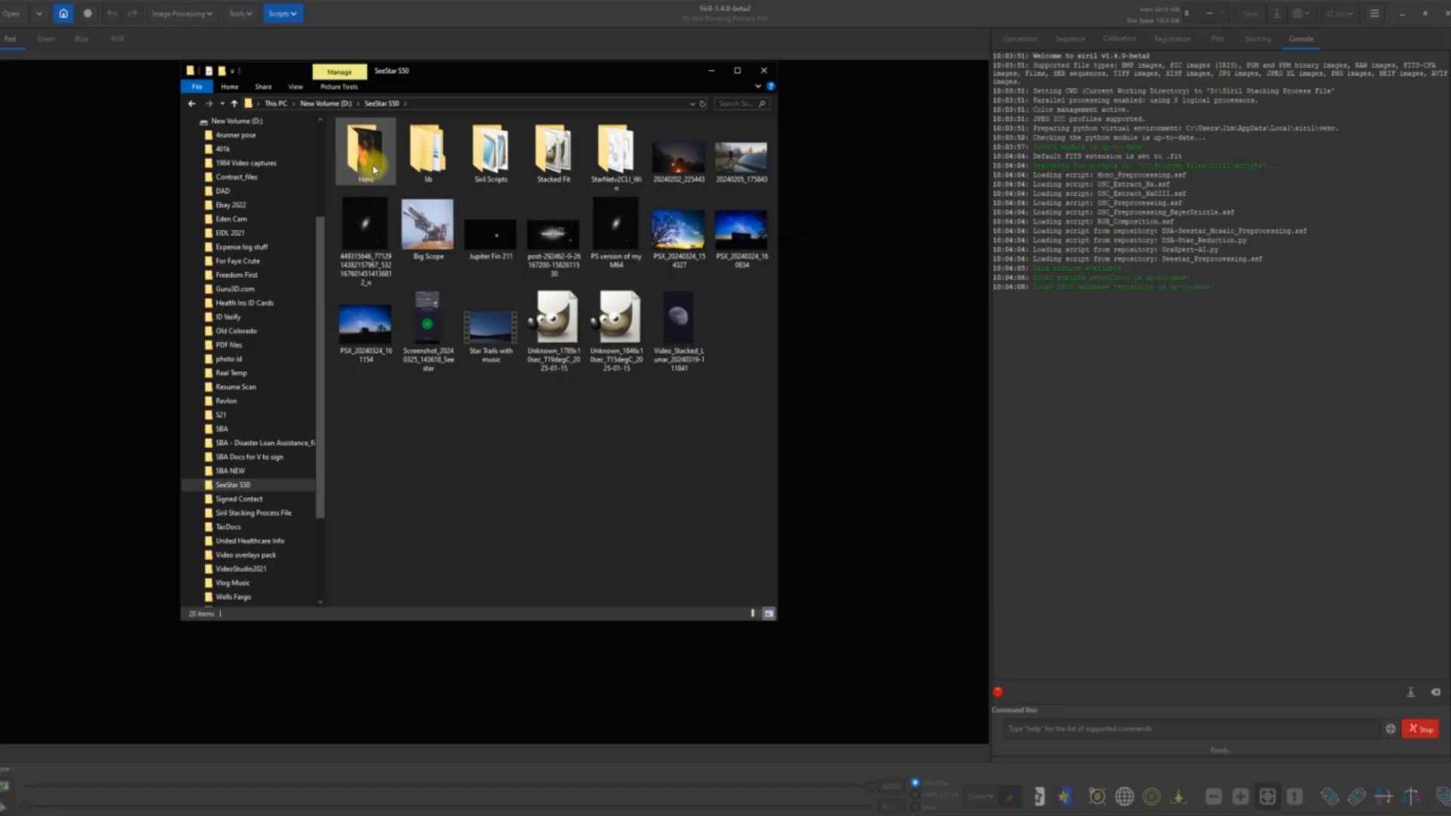
pyautogui.doubleClick(375, 179)
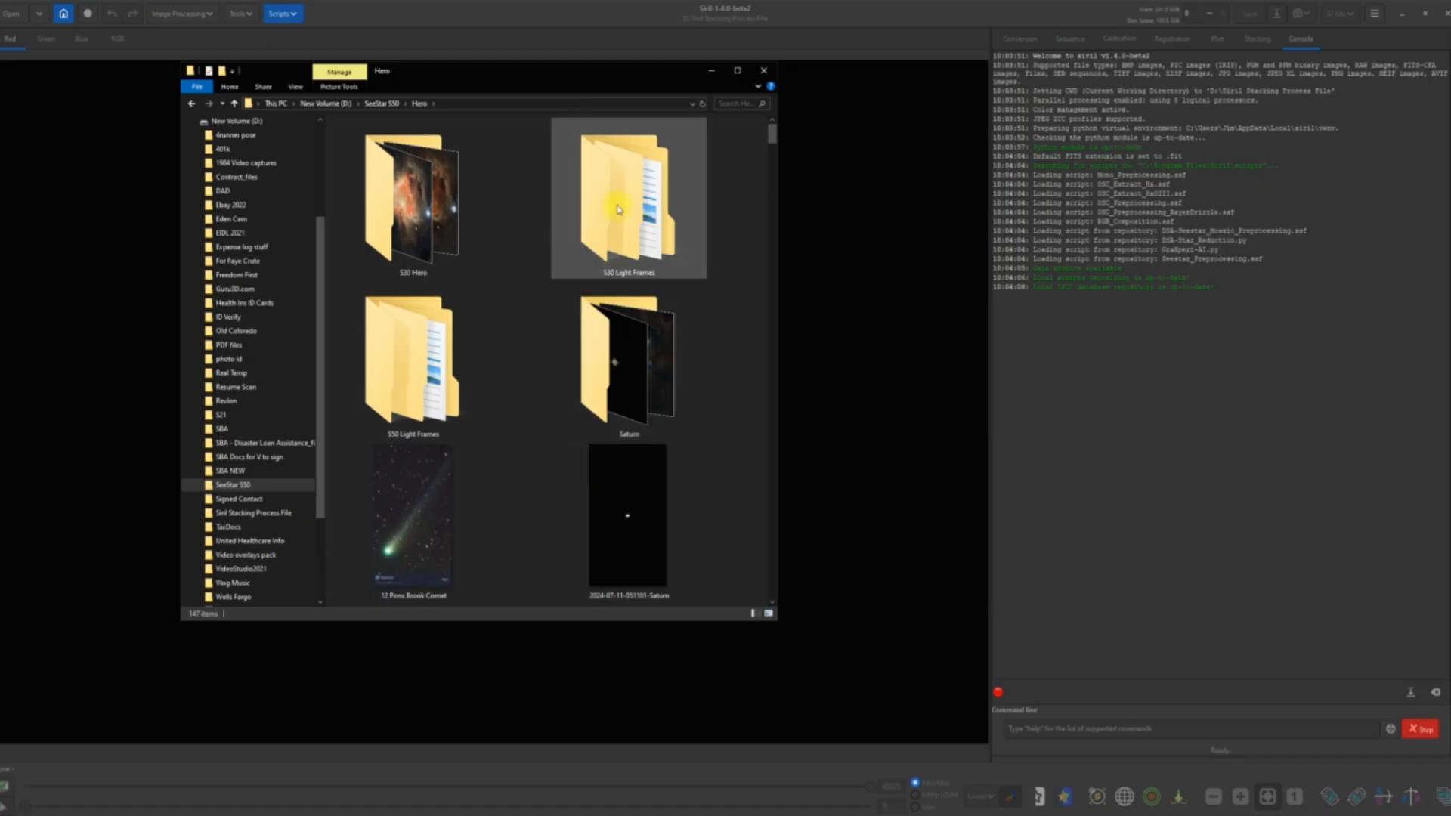
pyautogui.doubleClick(411, 372)
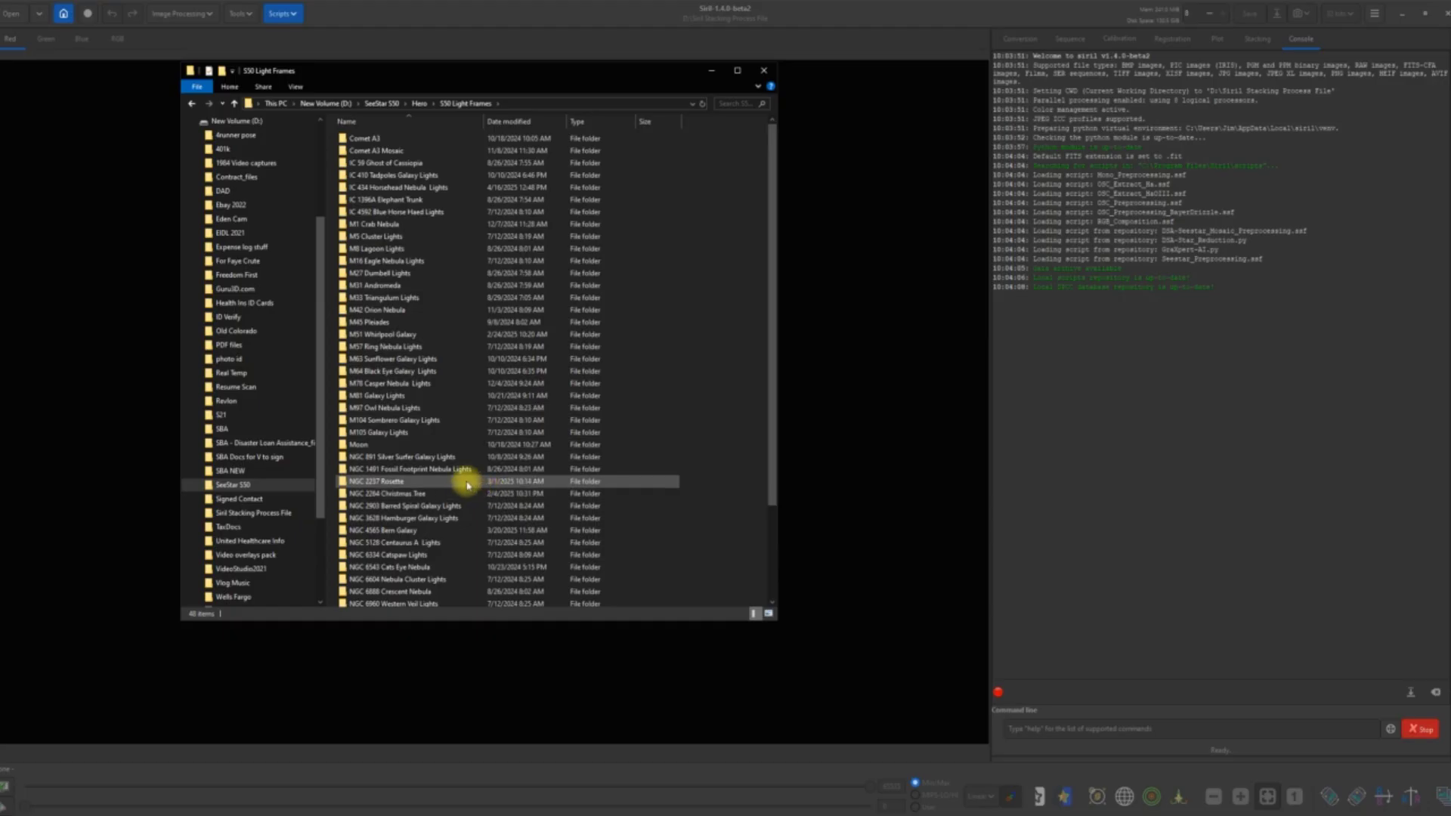
pyautogui.scroll(-3, 465, 480)
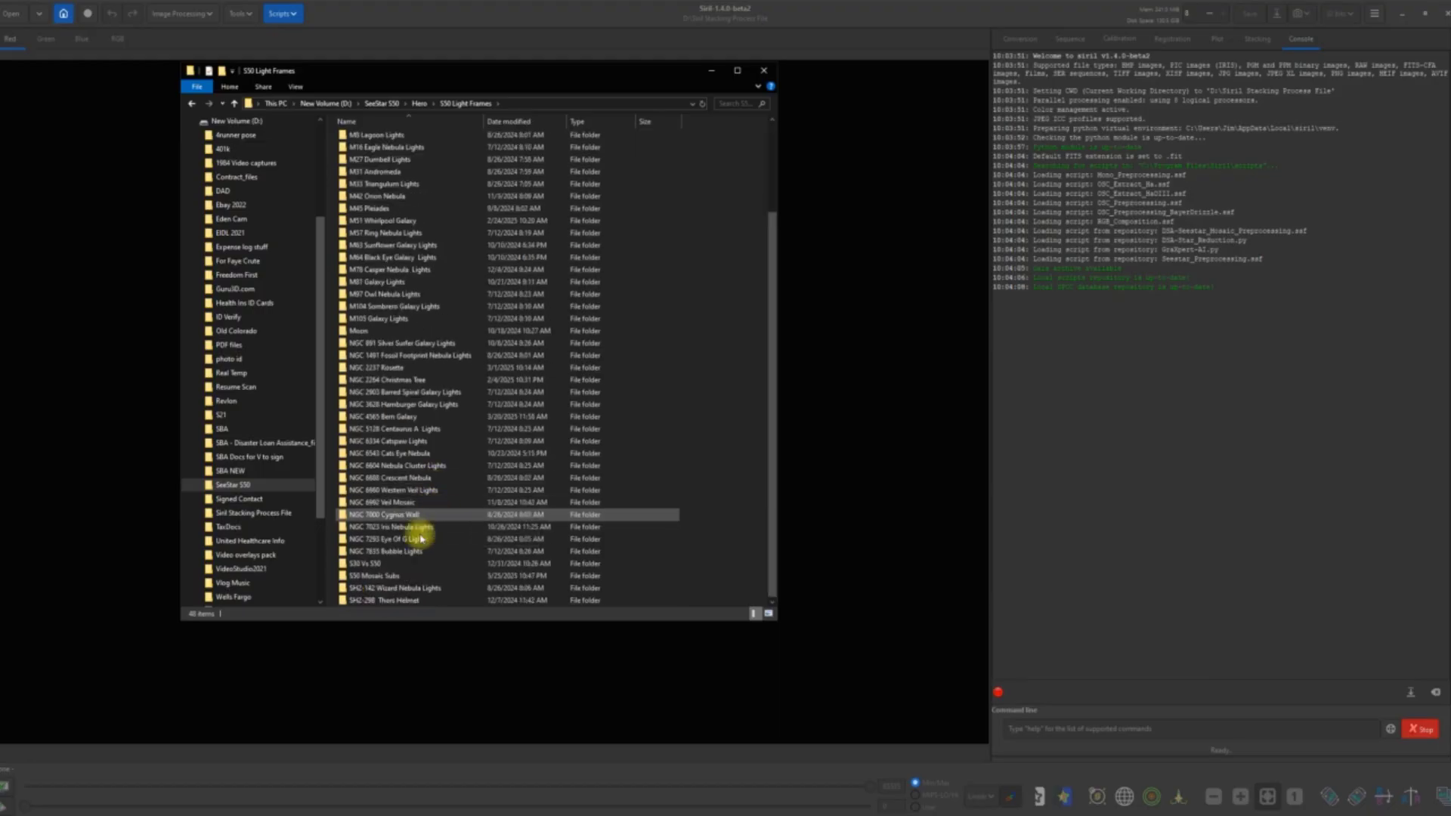
pyautogui.doubleClick(407, 579)
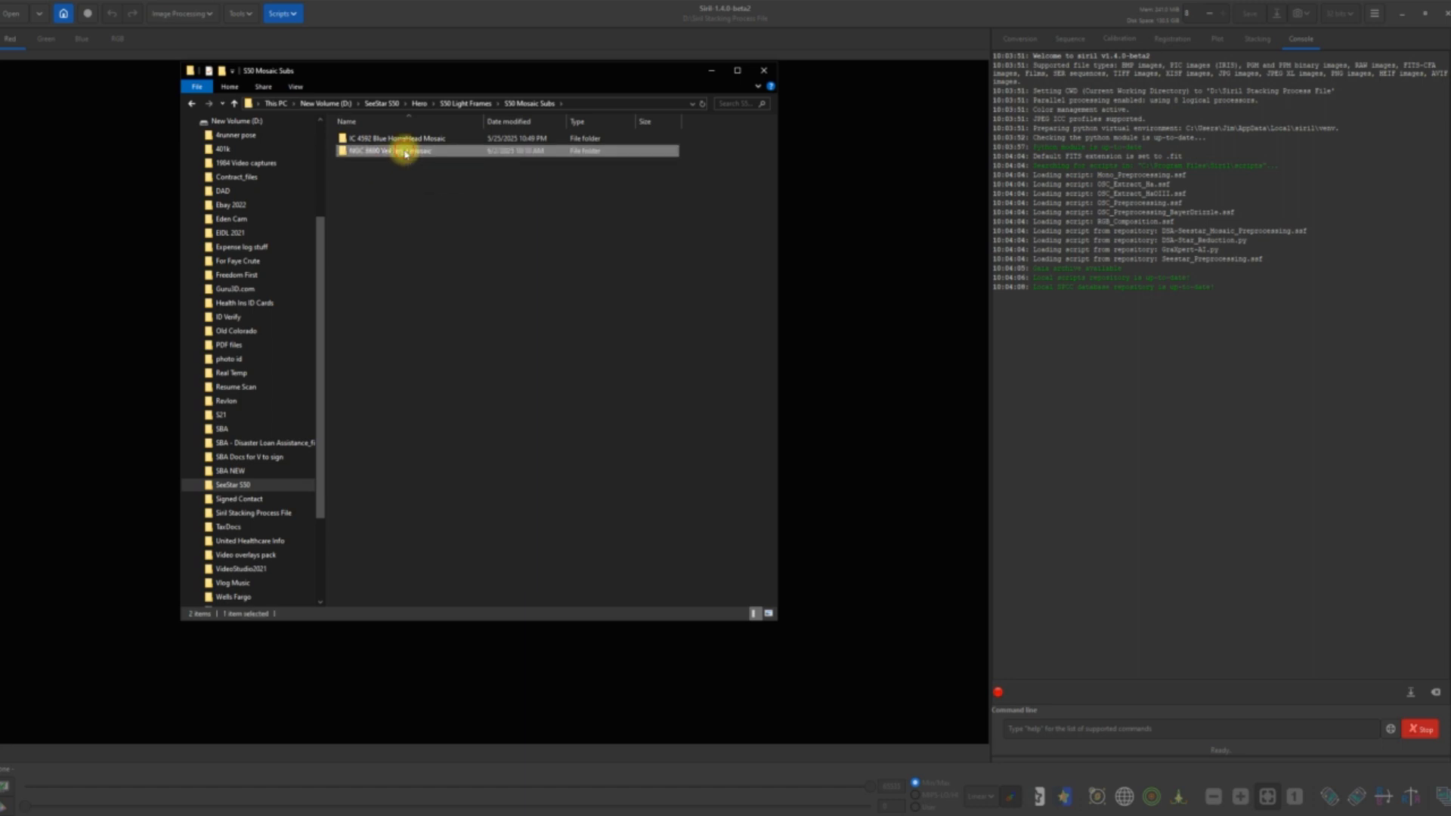
pyautogui.doubleClick(418, 153)
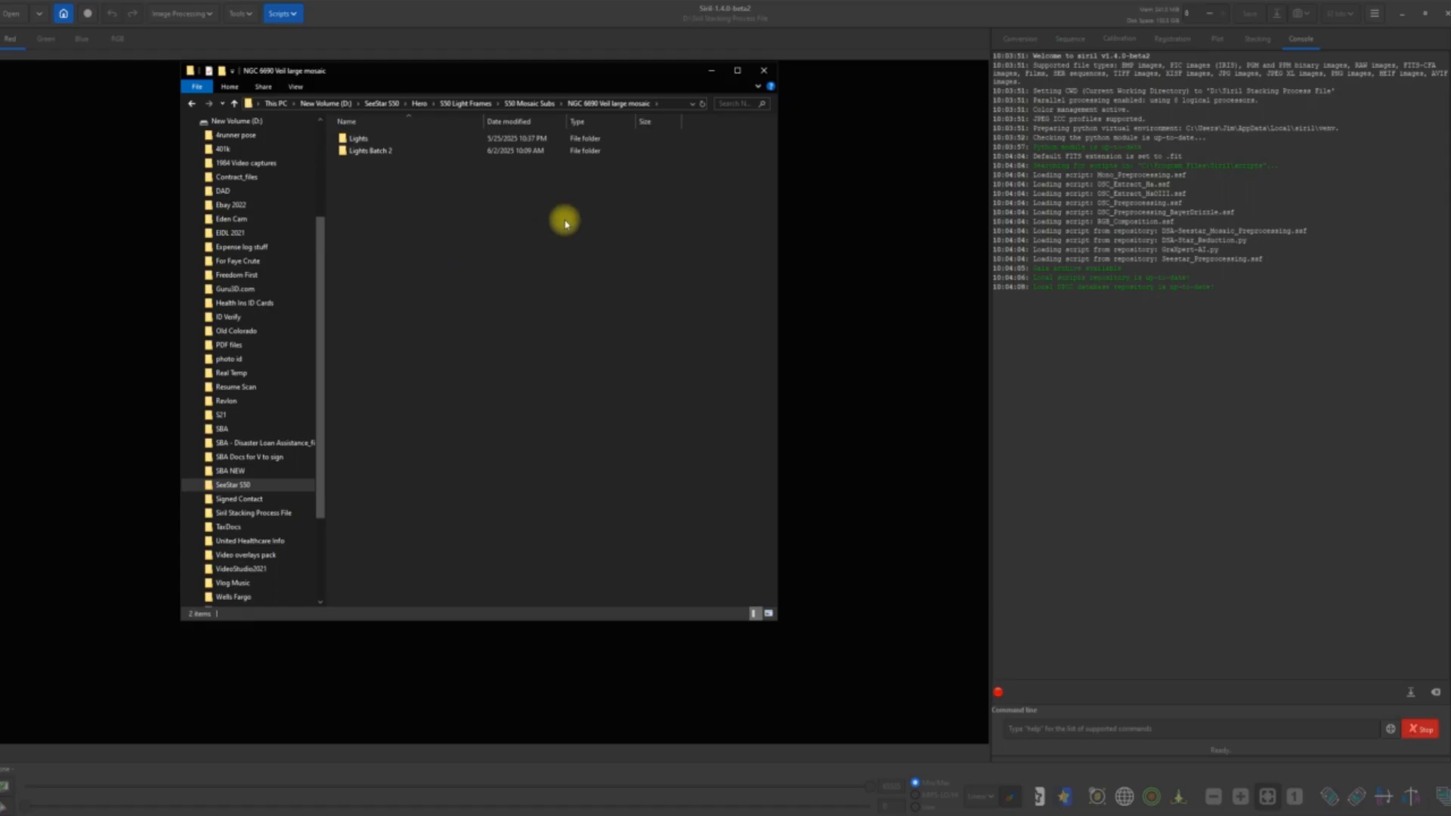
pyautogui.rightClick(359, 142)
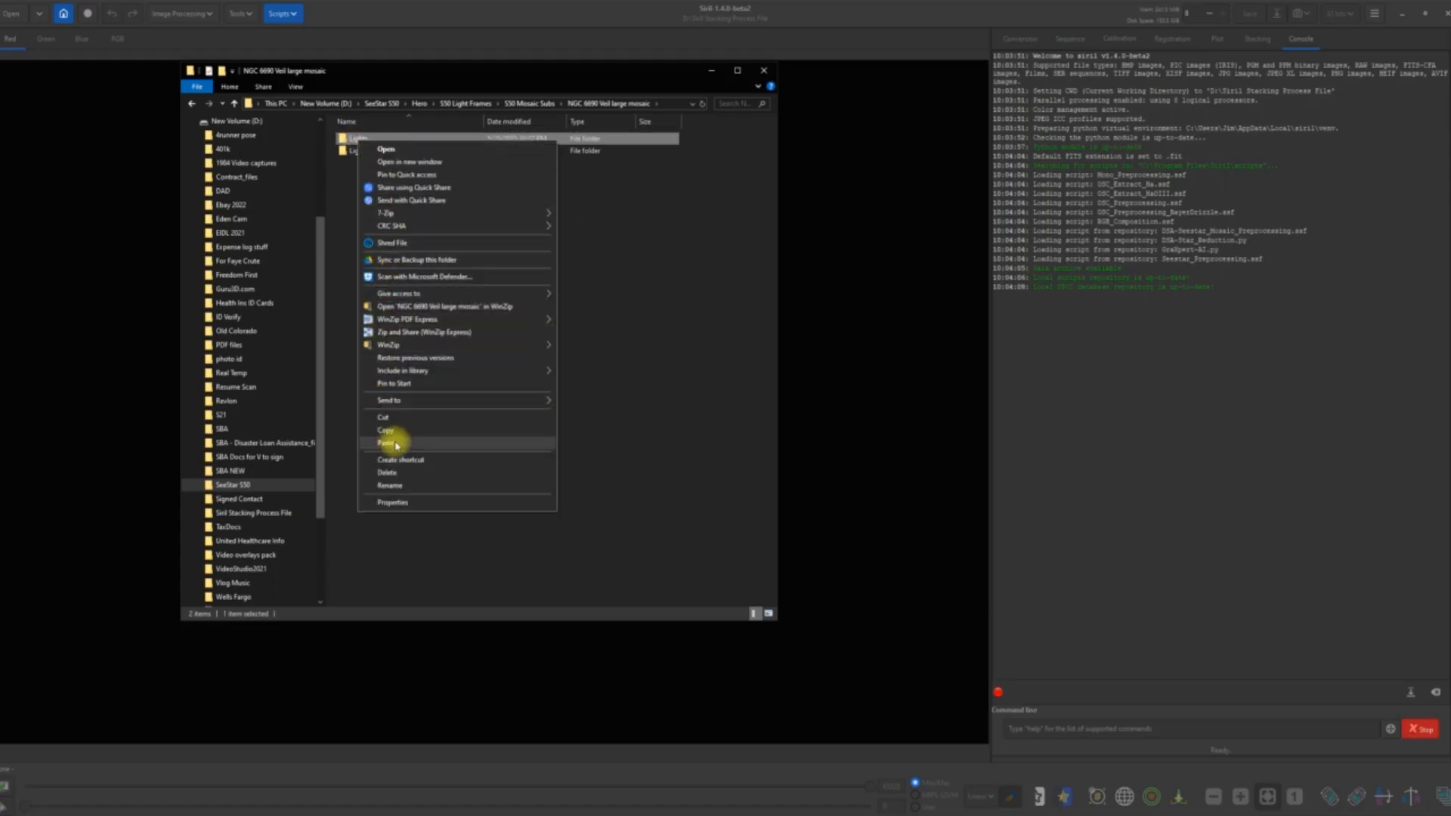
pyautogui.click(391, 503)
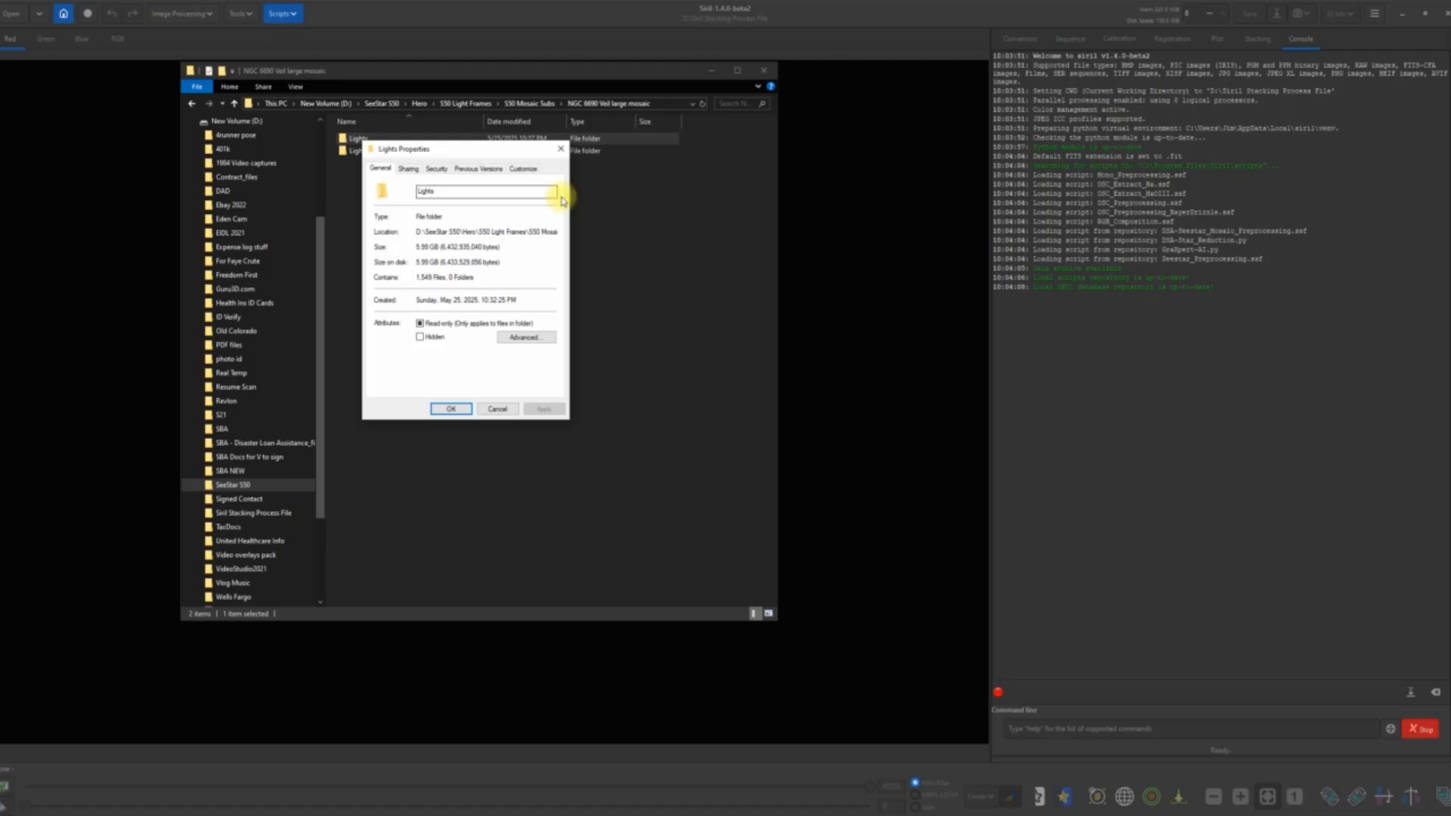
pyautogui.click(563, 150)
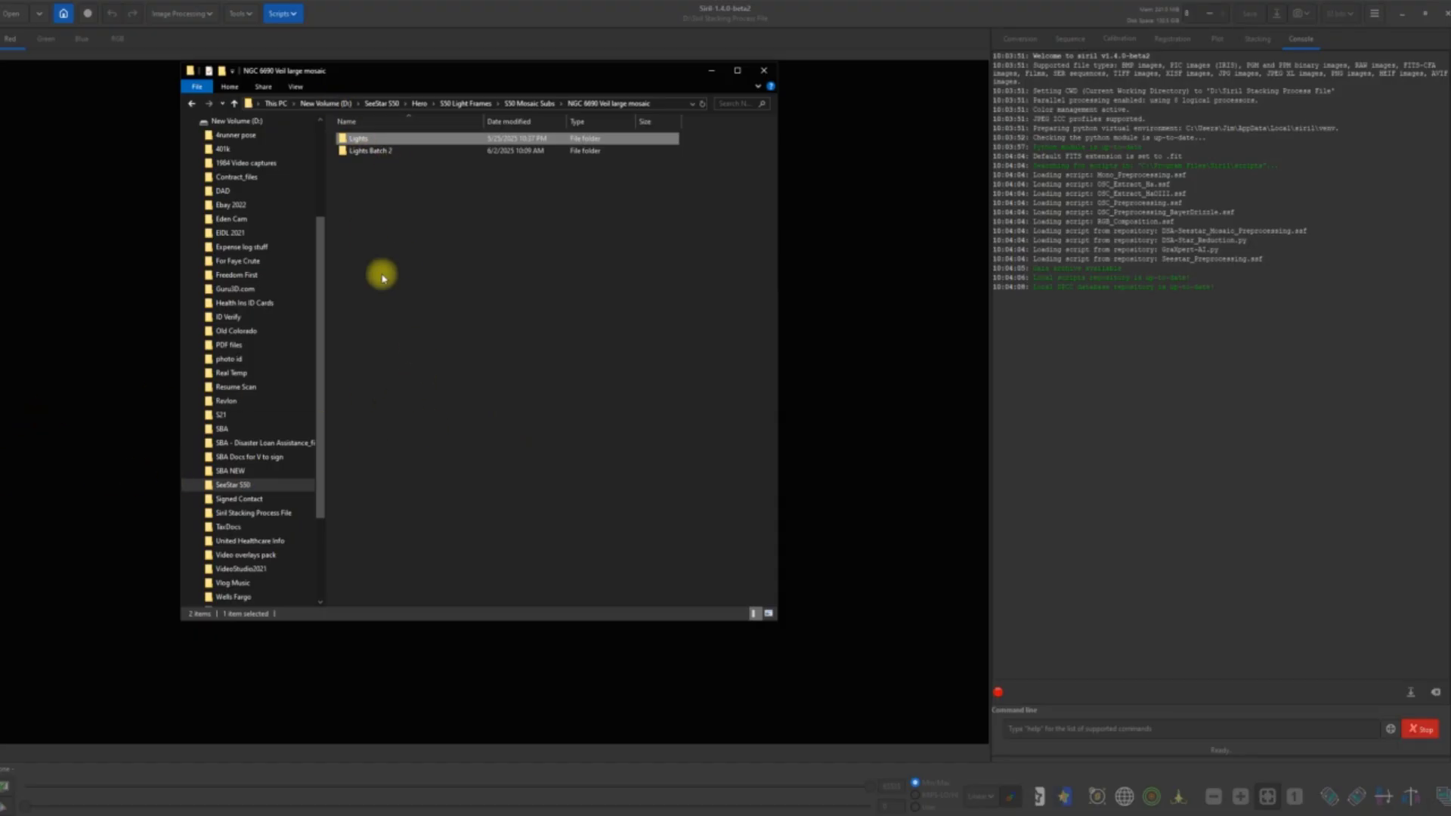
# Open Lights Batch 2 on the right, with the NGC 6960_mosaic_sub window placed beside it on the left
pyautogui.click(401, 155)
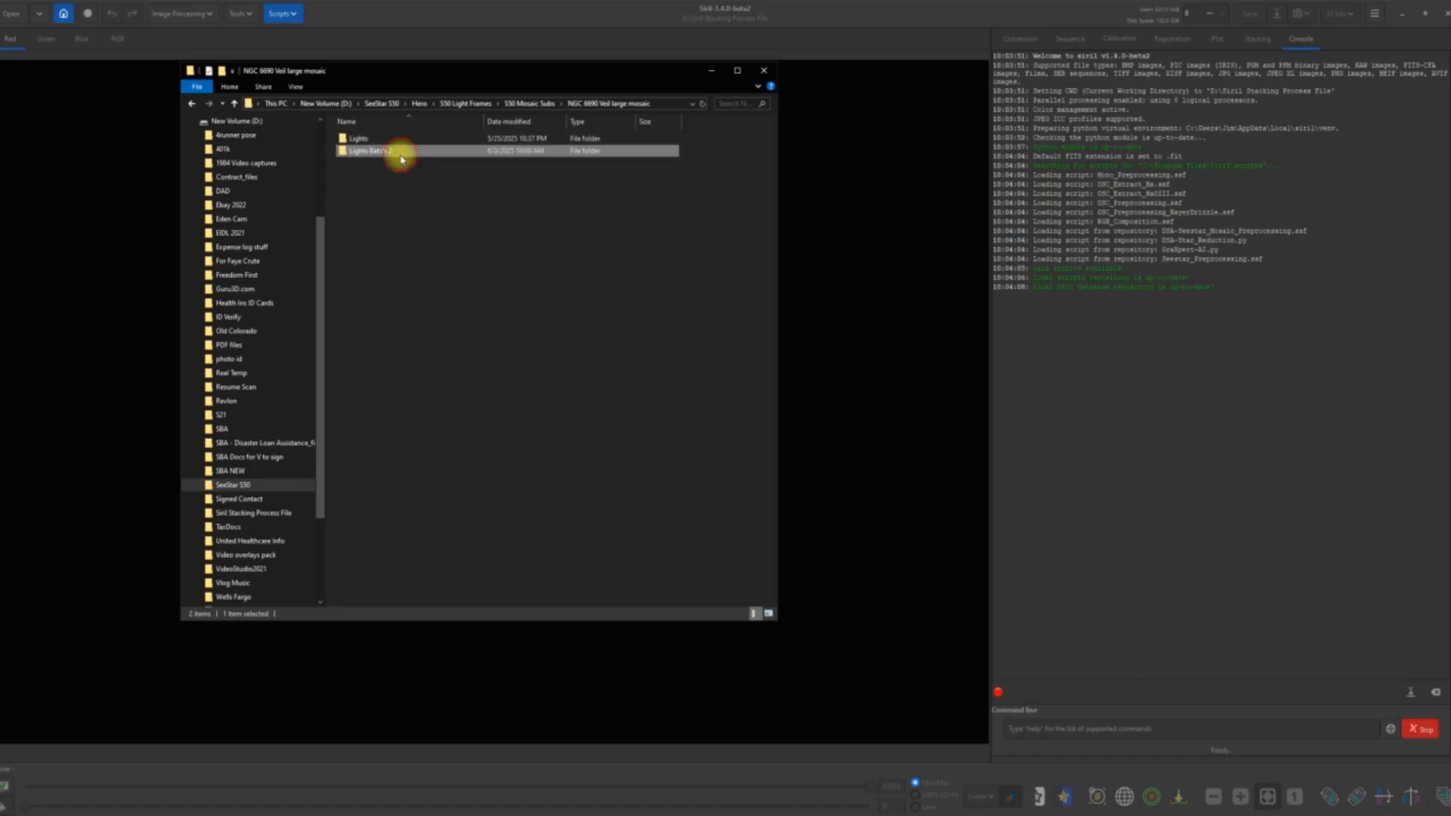
pyautogui.doubleClick(401, 155)
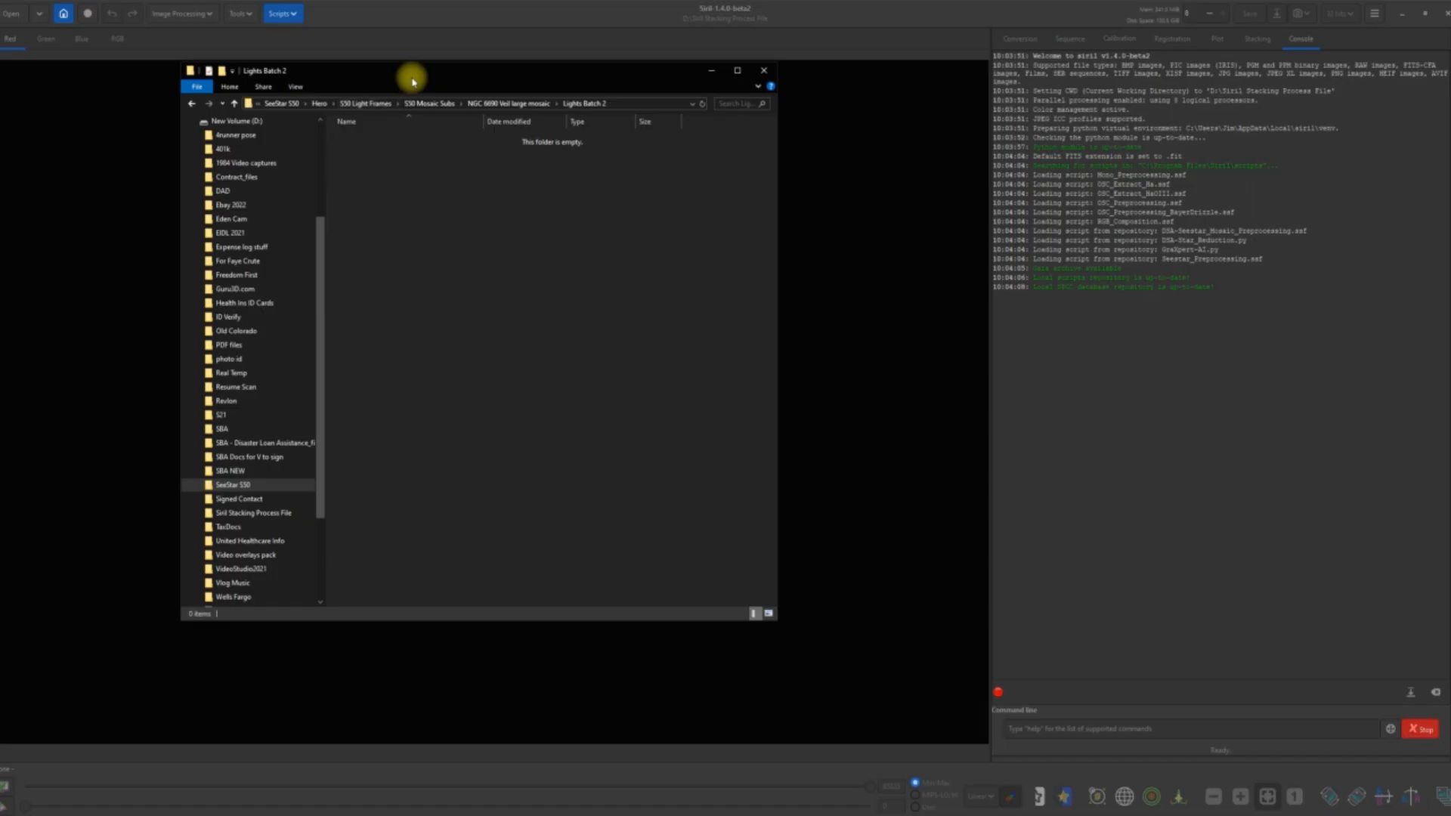
pyautogui.moveTo(416, 79); pyautogui.dragTo(984, 95)
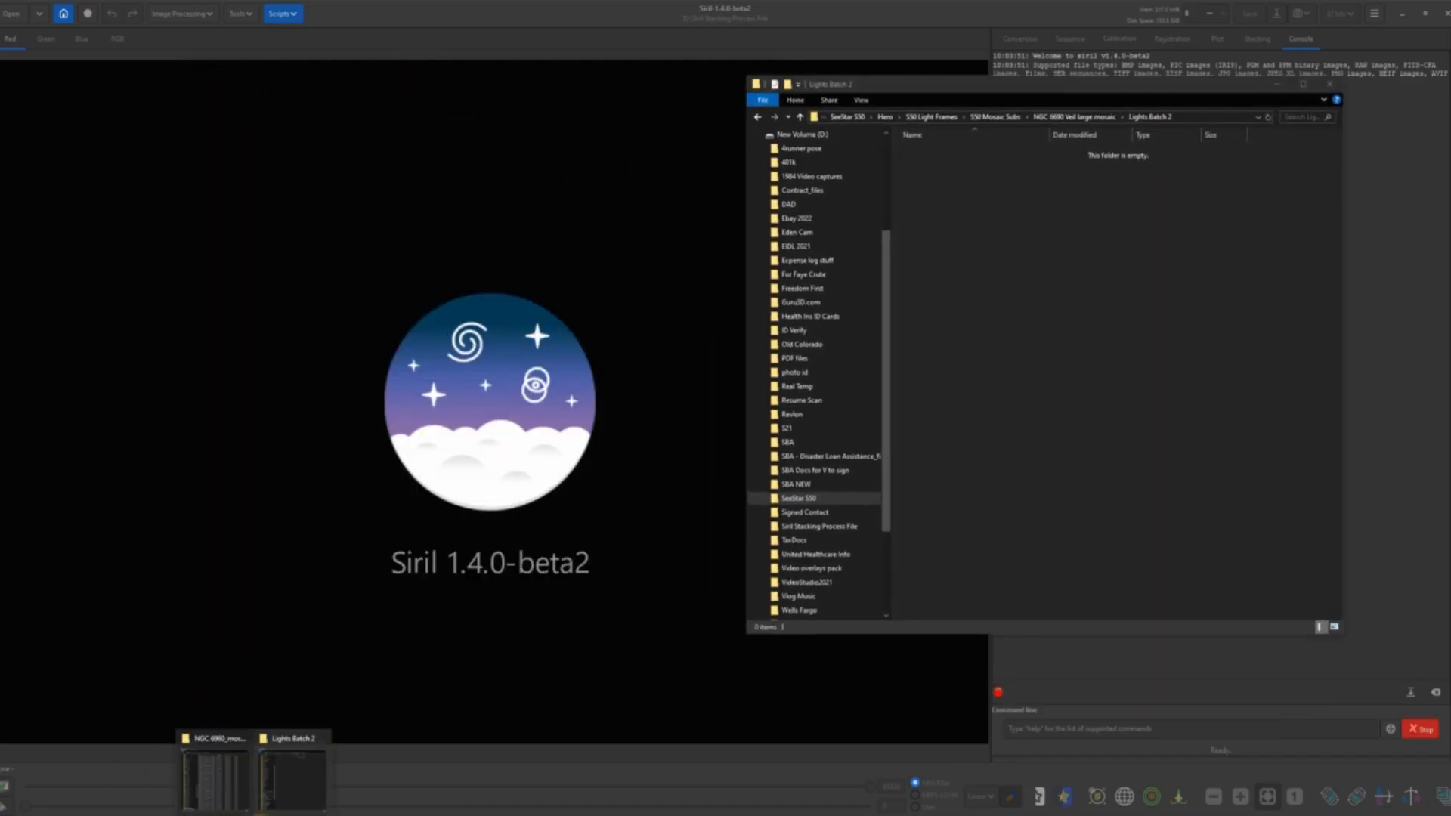
pyautogui.click(230, 796)
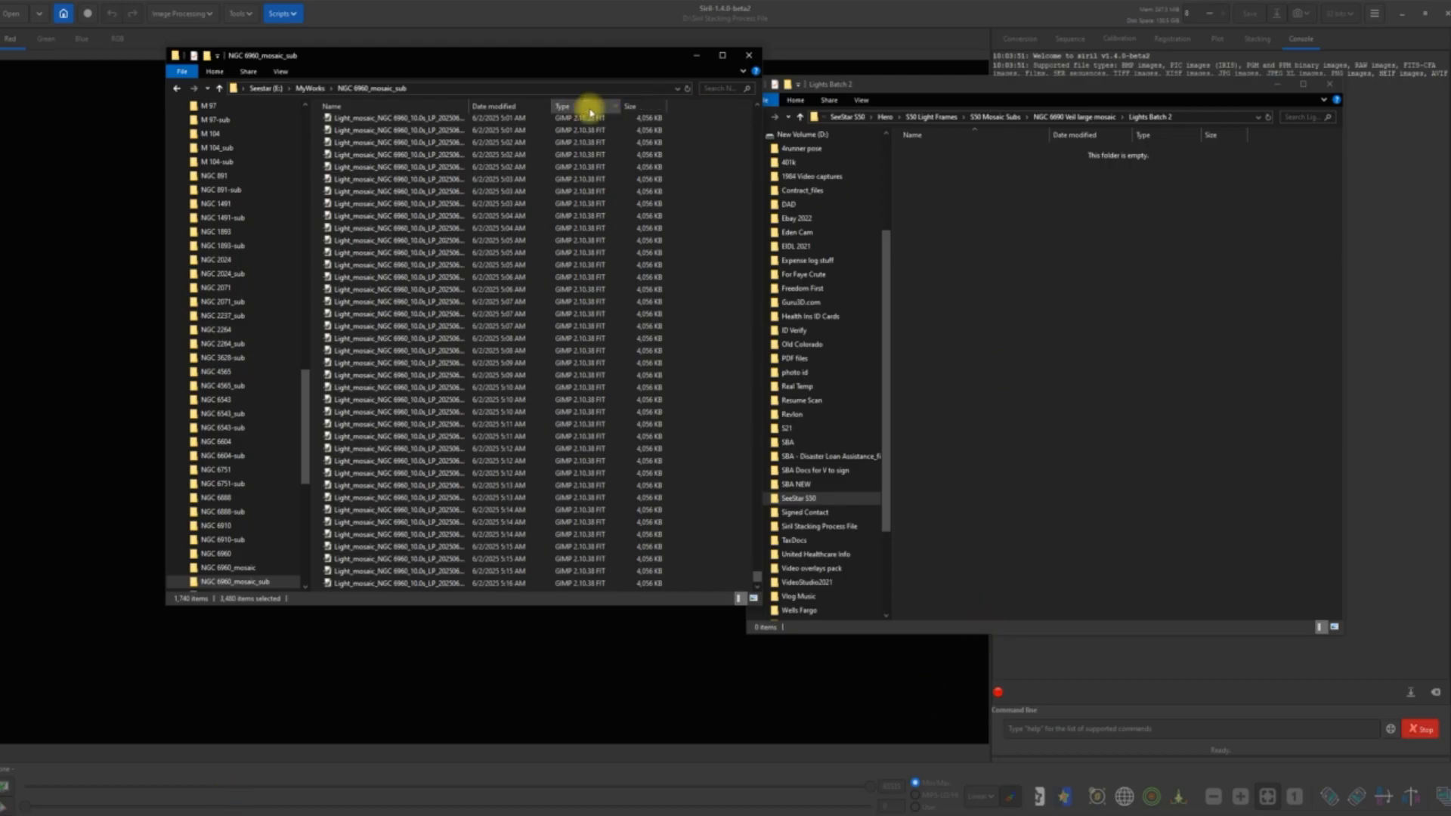
pyautogui.moveTo(566, 60); pyautogui.dragTo(487, 101)
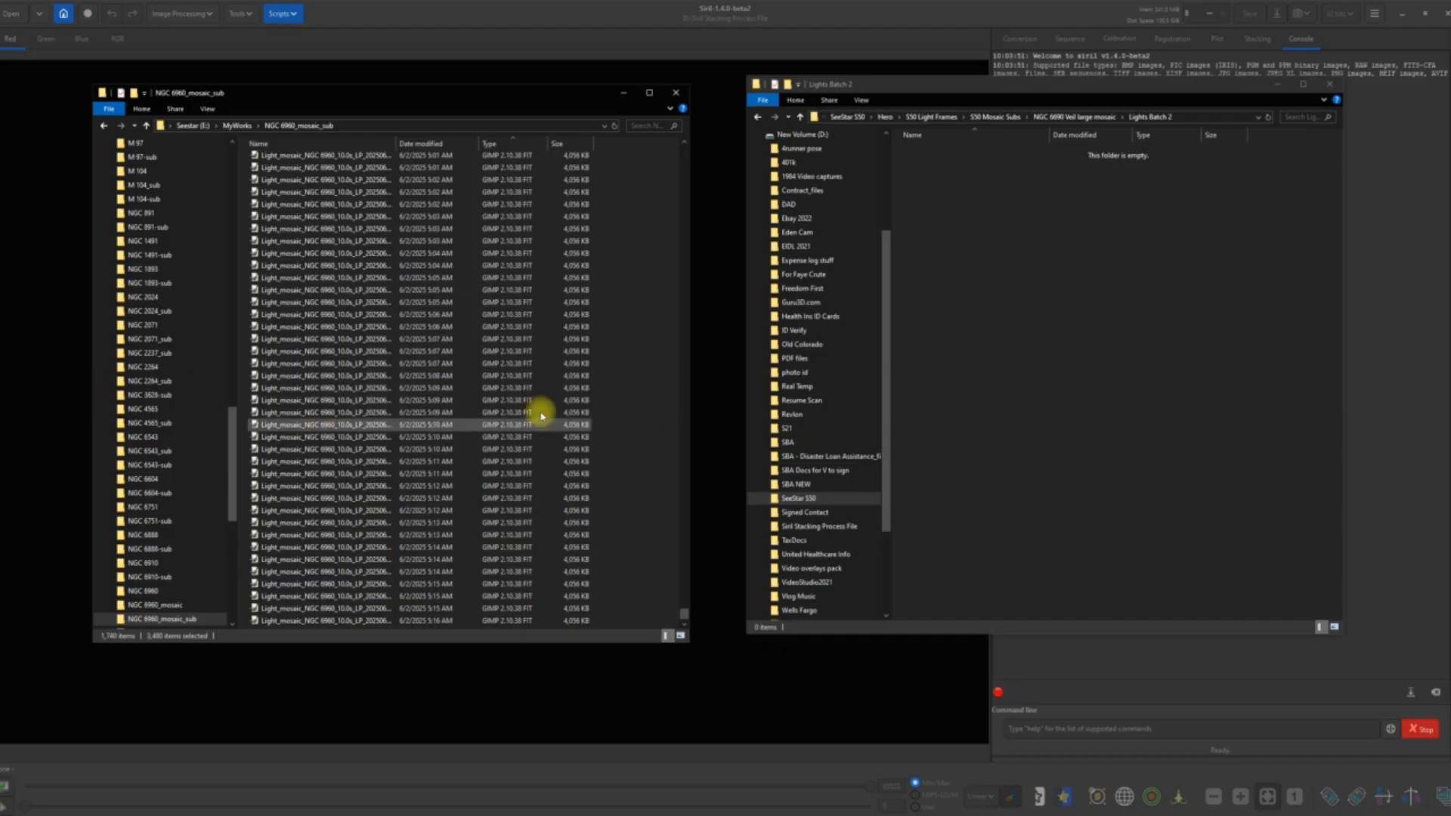
pyautogui.scroll(15, 537, 408)
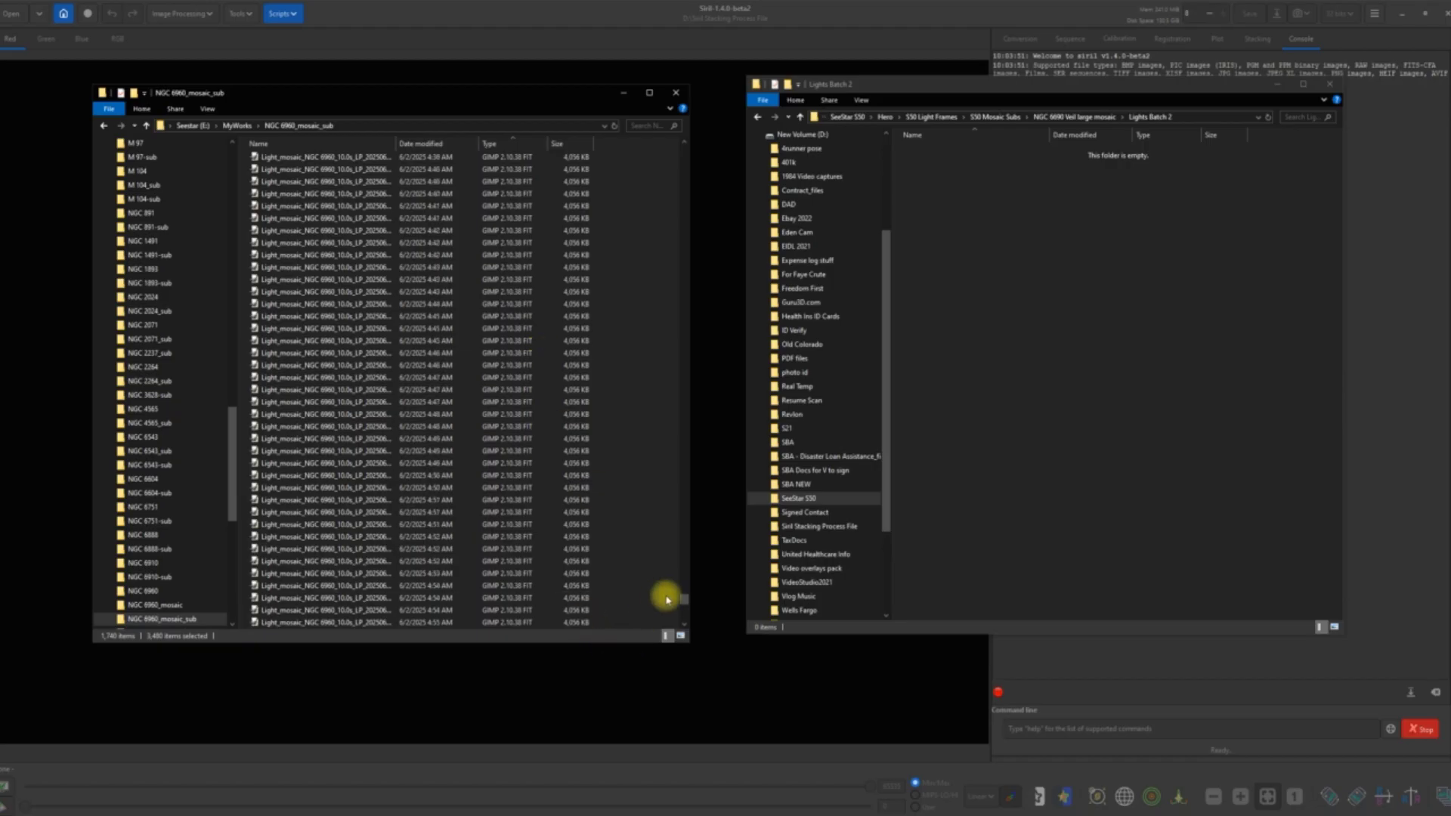
# Select all 1,740 FIT frames in NGC 6960_mosaic_sub and bring up their context menu
pyautogui.moveTo(683, 602); pyautogui.dragTo(682, 148)
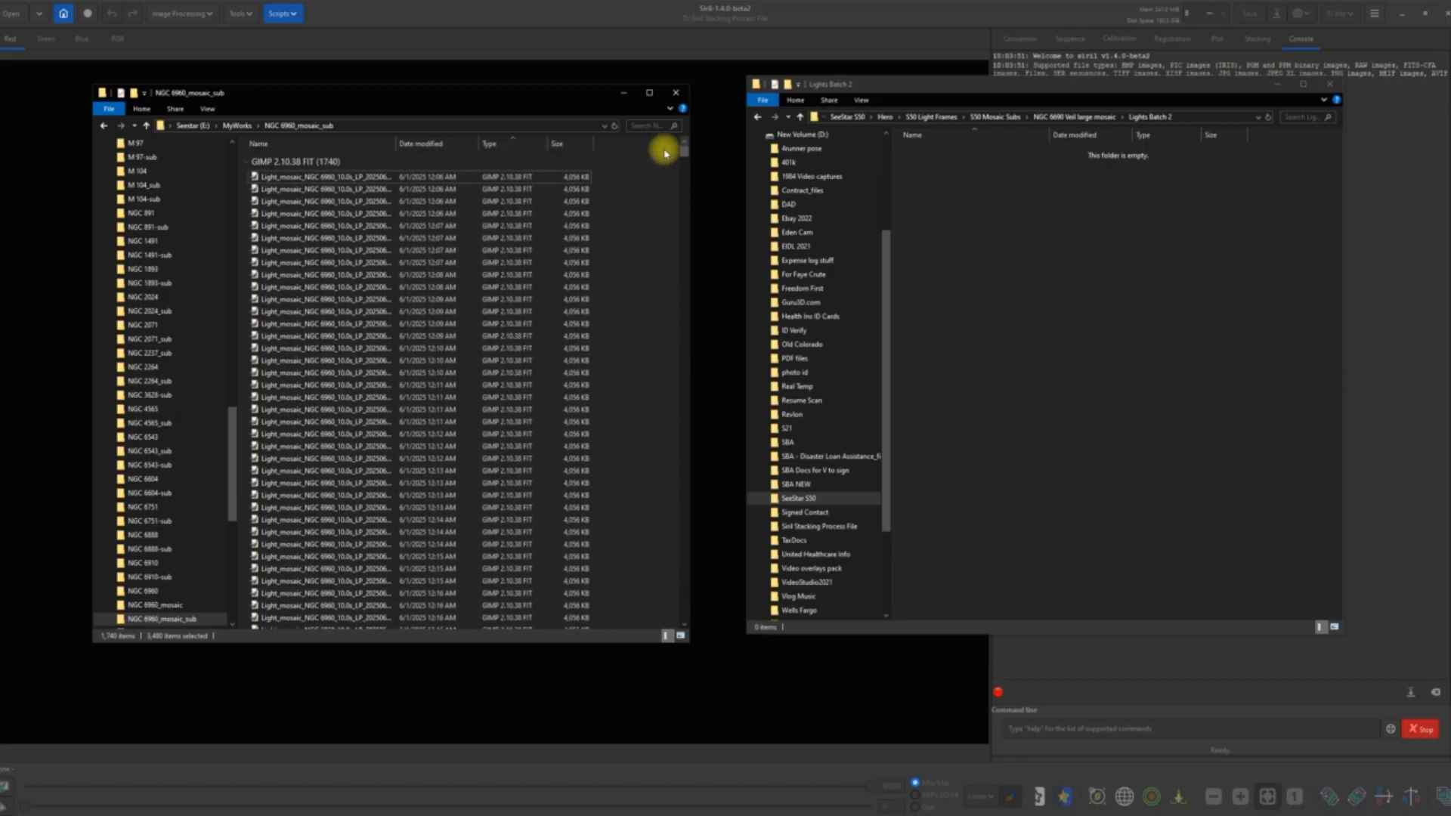
pyautogui.click(580, 179)
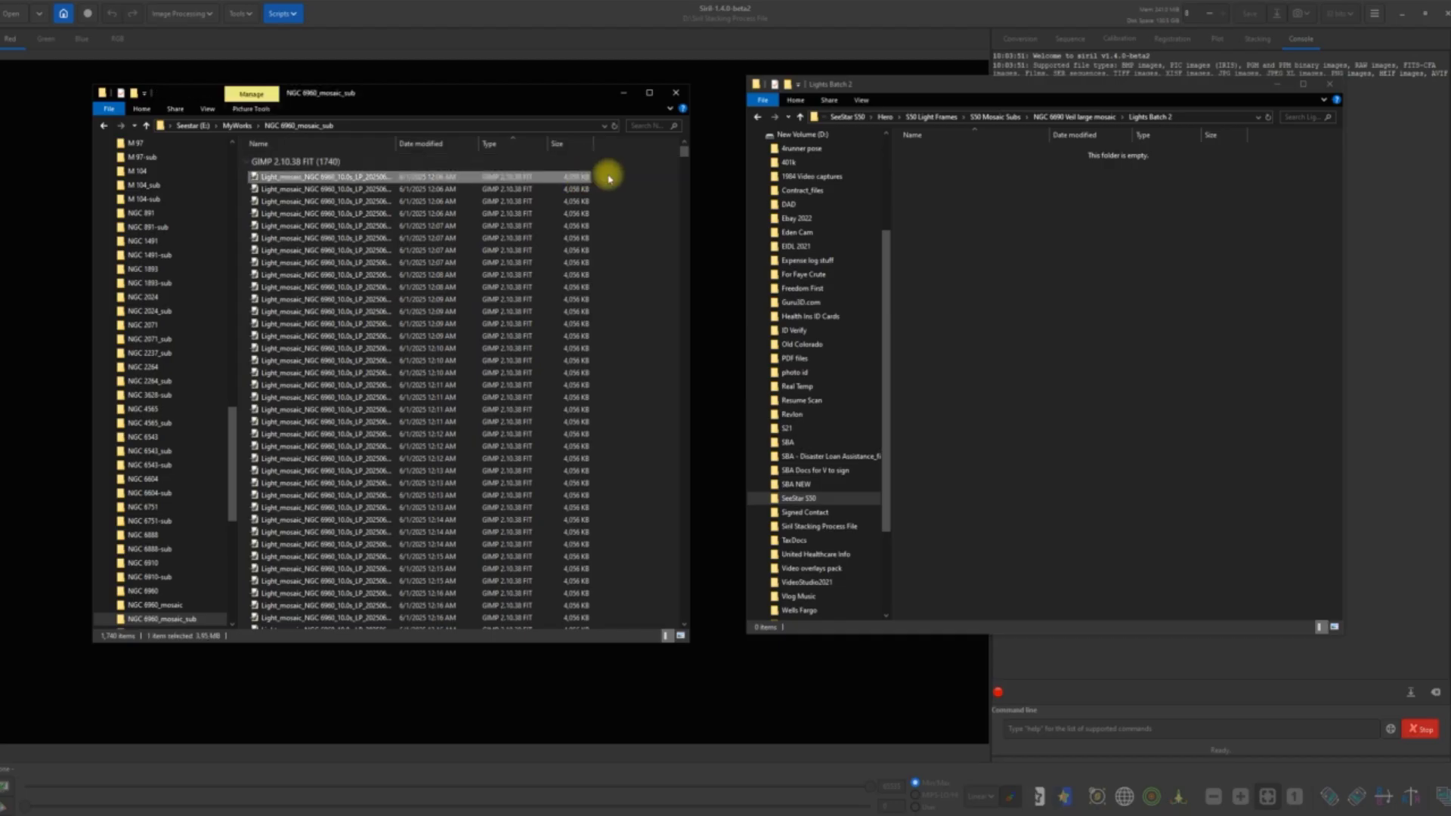
pyautogui.moveTo(683, 149); pyautogui.dragTo(680, 616)
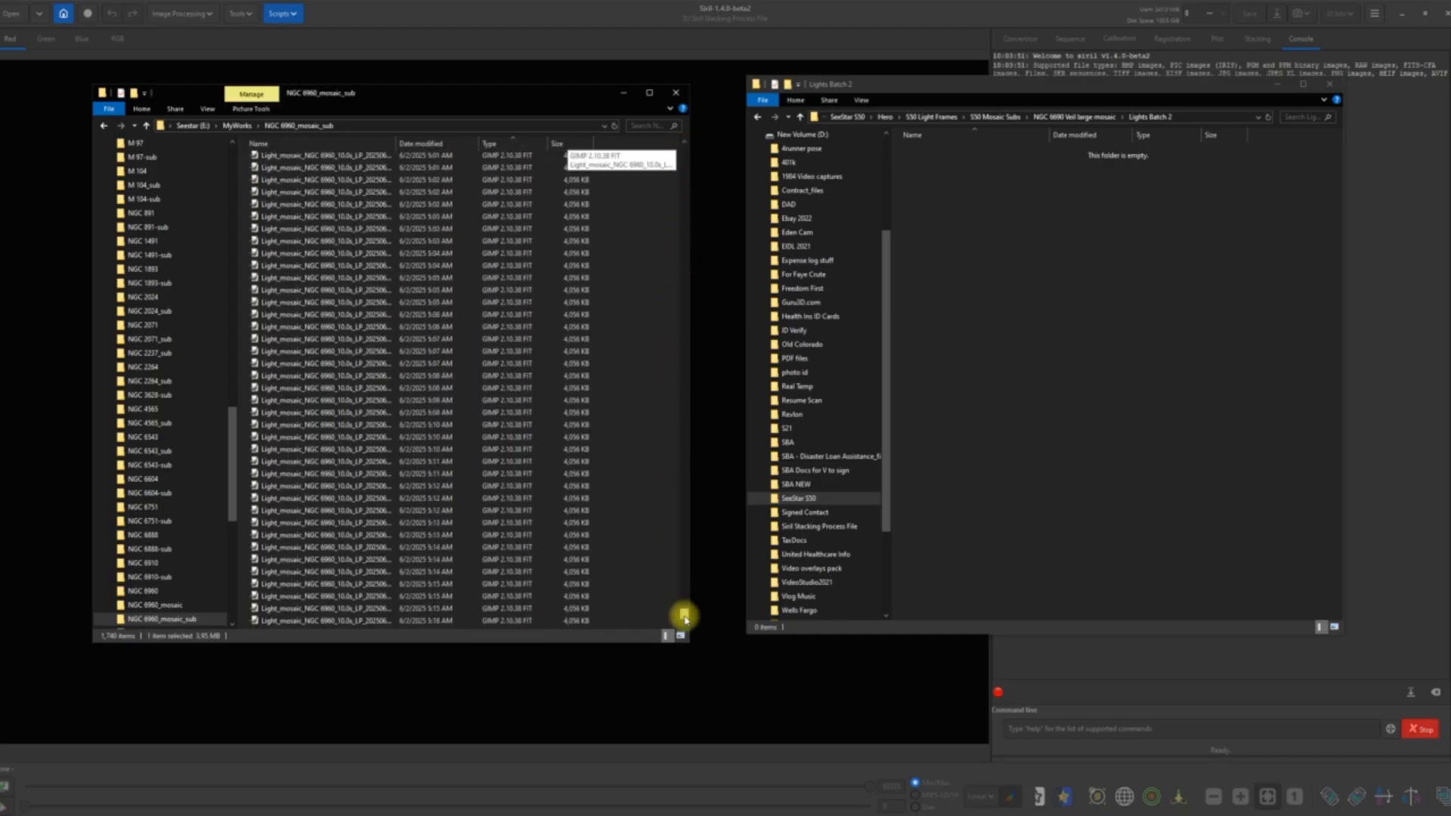
pyautogui.keyDown('shift'); pyautogui.click(587, 621); pyautogui.keyUp('shift')
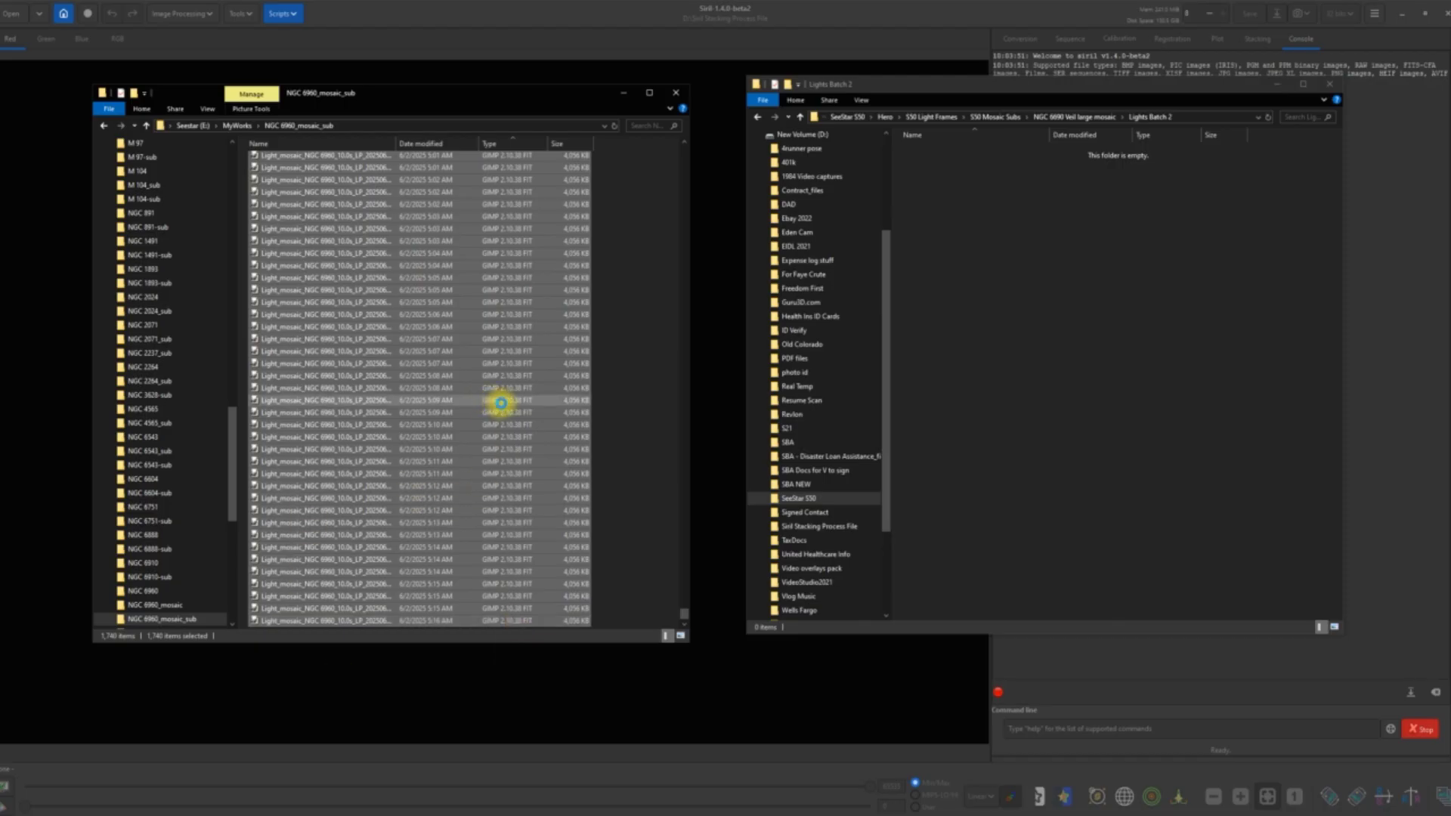
pyautogui.rightClick(501, 406)
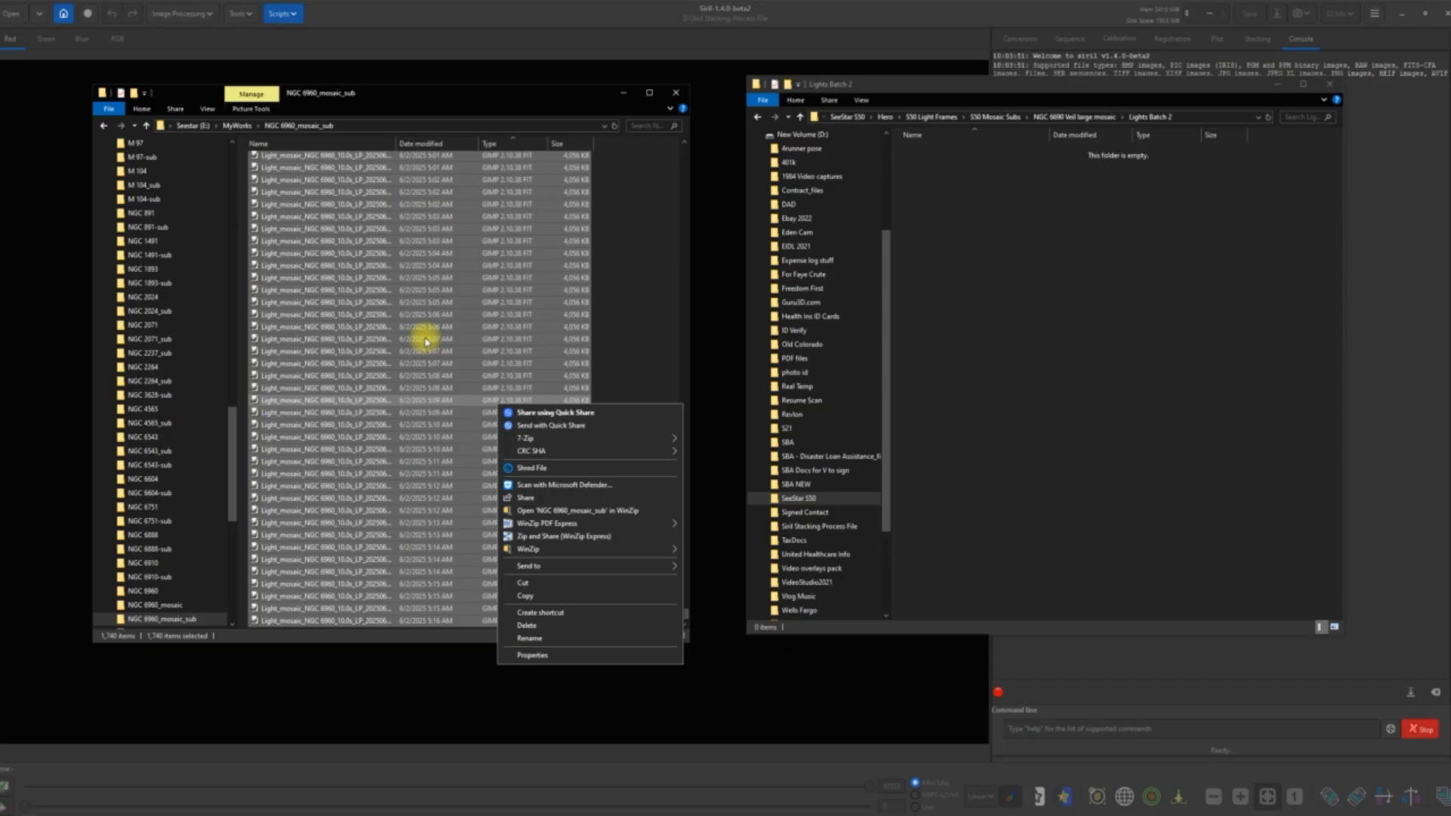
# Cut the 1,740 FIT frames and paste them into the empty Lights Batch 2 folder
pyautogui.click(564, 585)
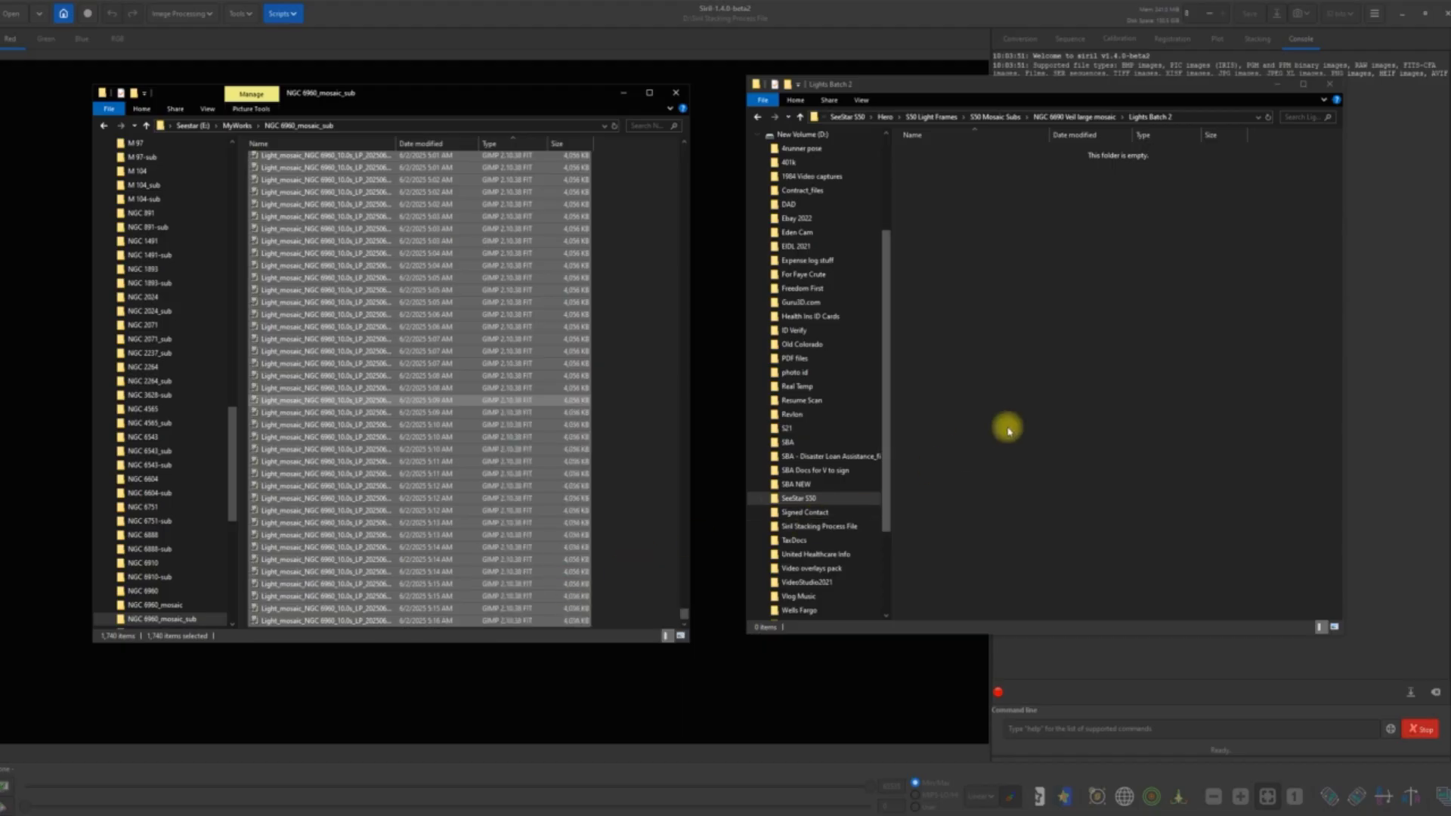
pyautogui.click(1055, 400)
pyautogui.rightClick(1055, 400)
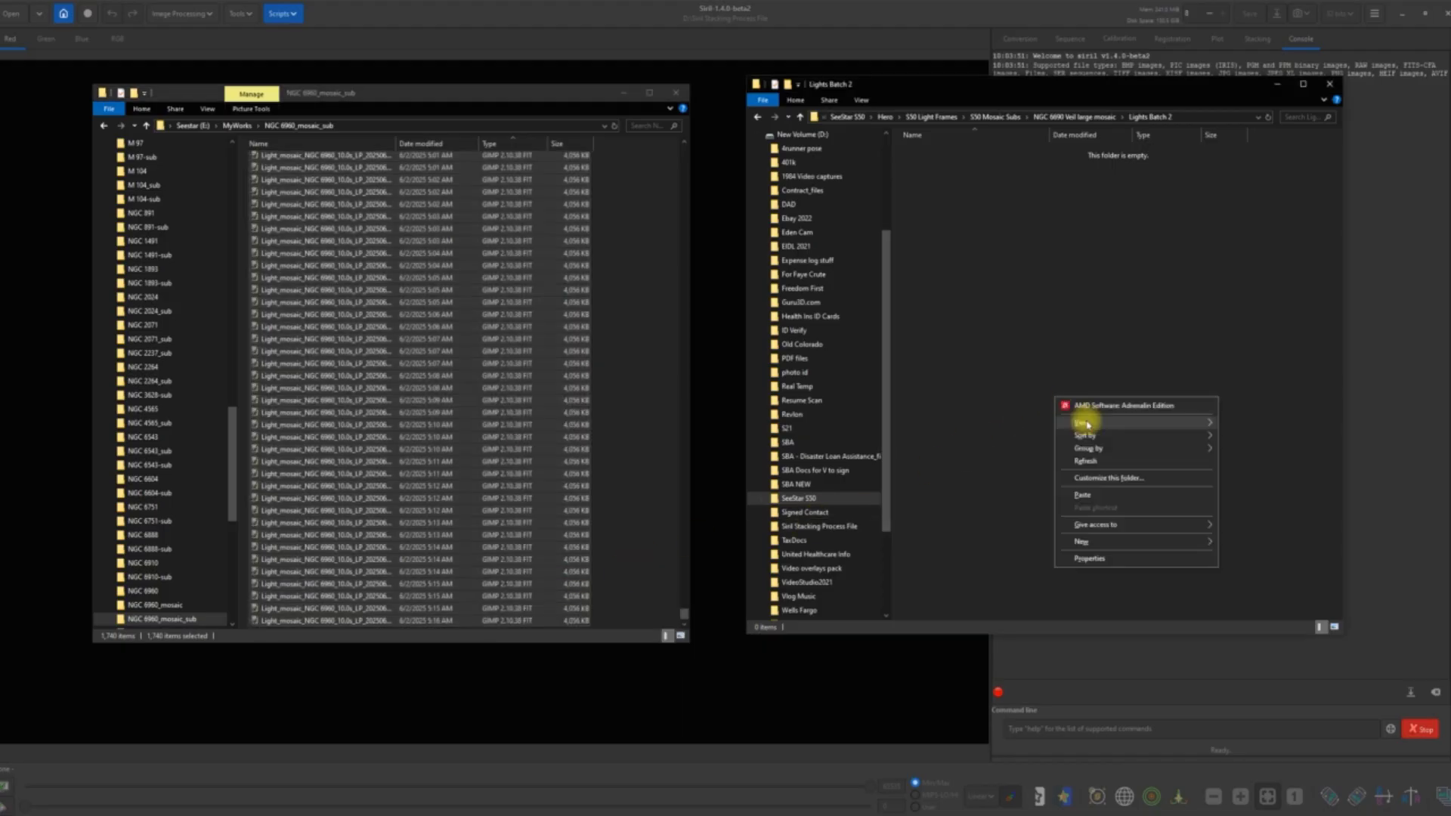
pyautogui.click(1084, 496)
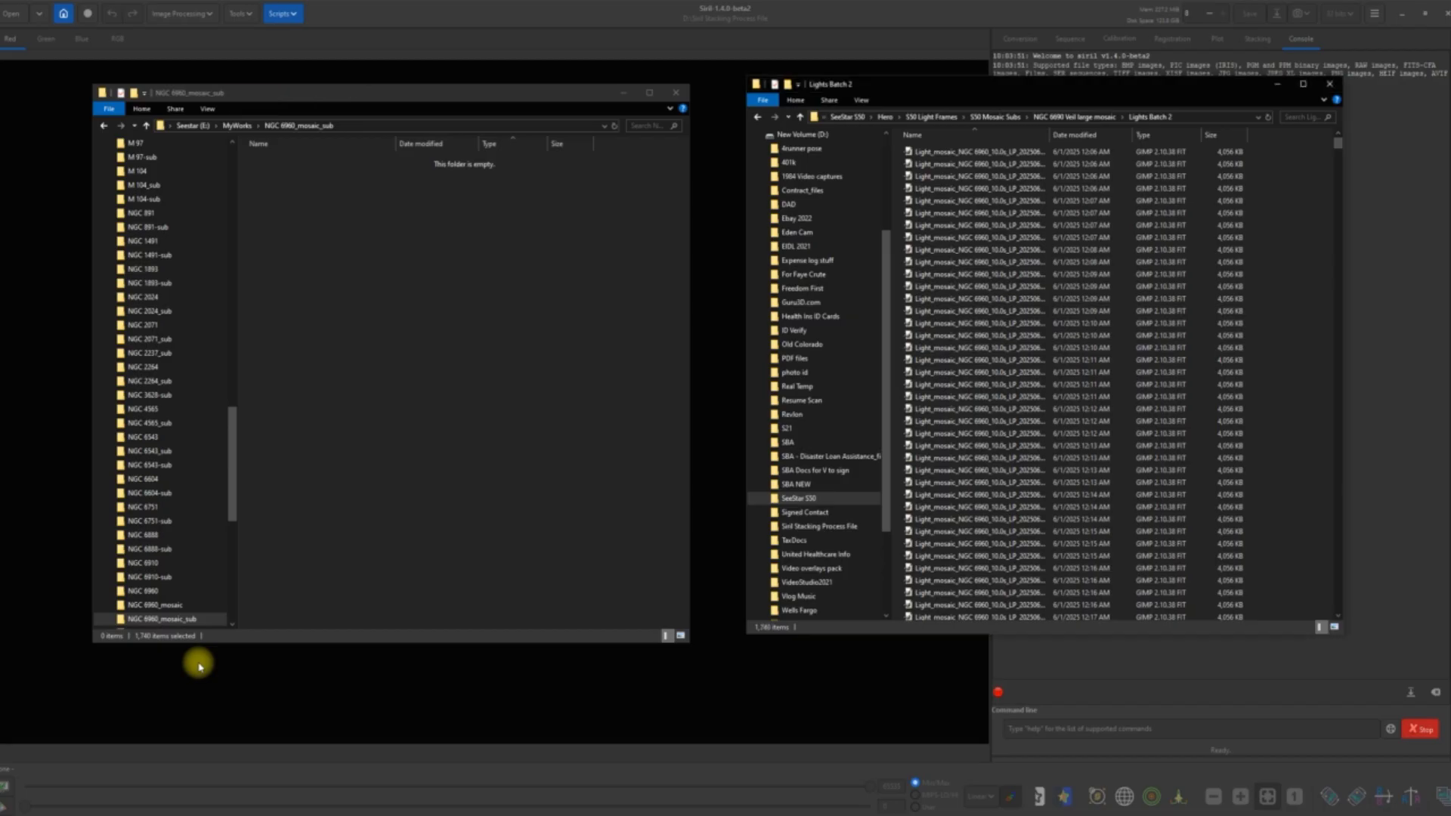
# Check that Lights Batch 2 holds 1,740 files, close the emptied window and collapse drive D
pyautogui.hotkey('ctrl', 'a')
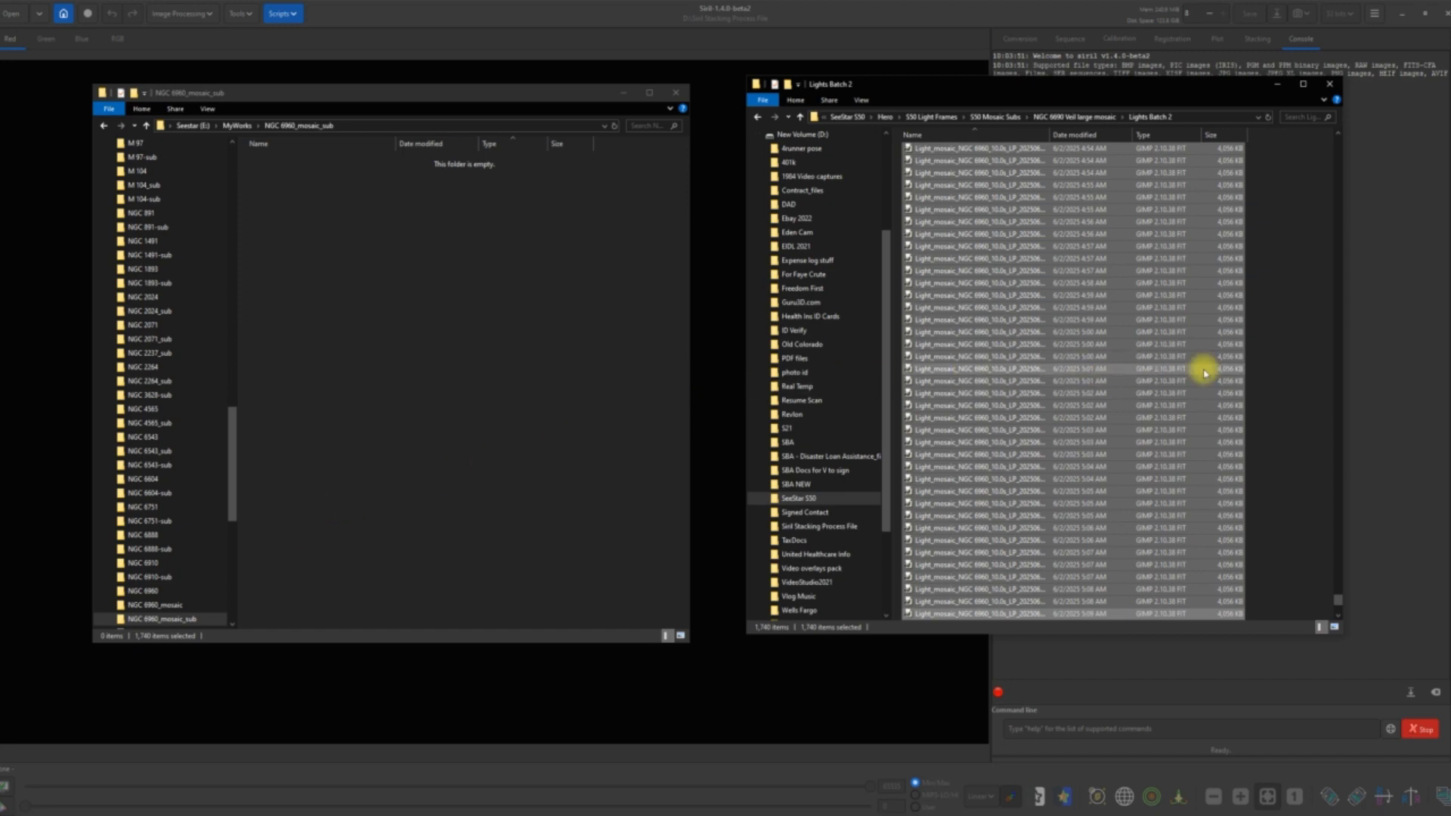
pyautogui.click(1285, 366)
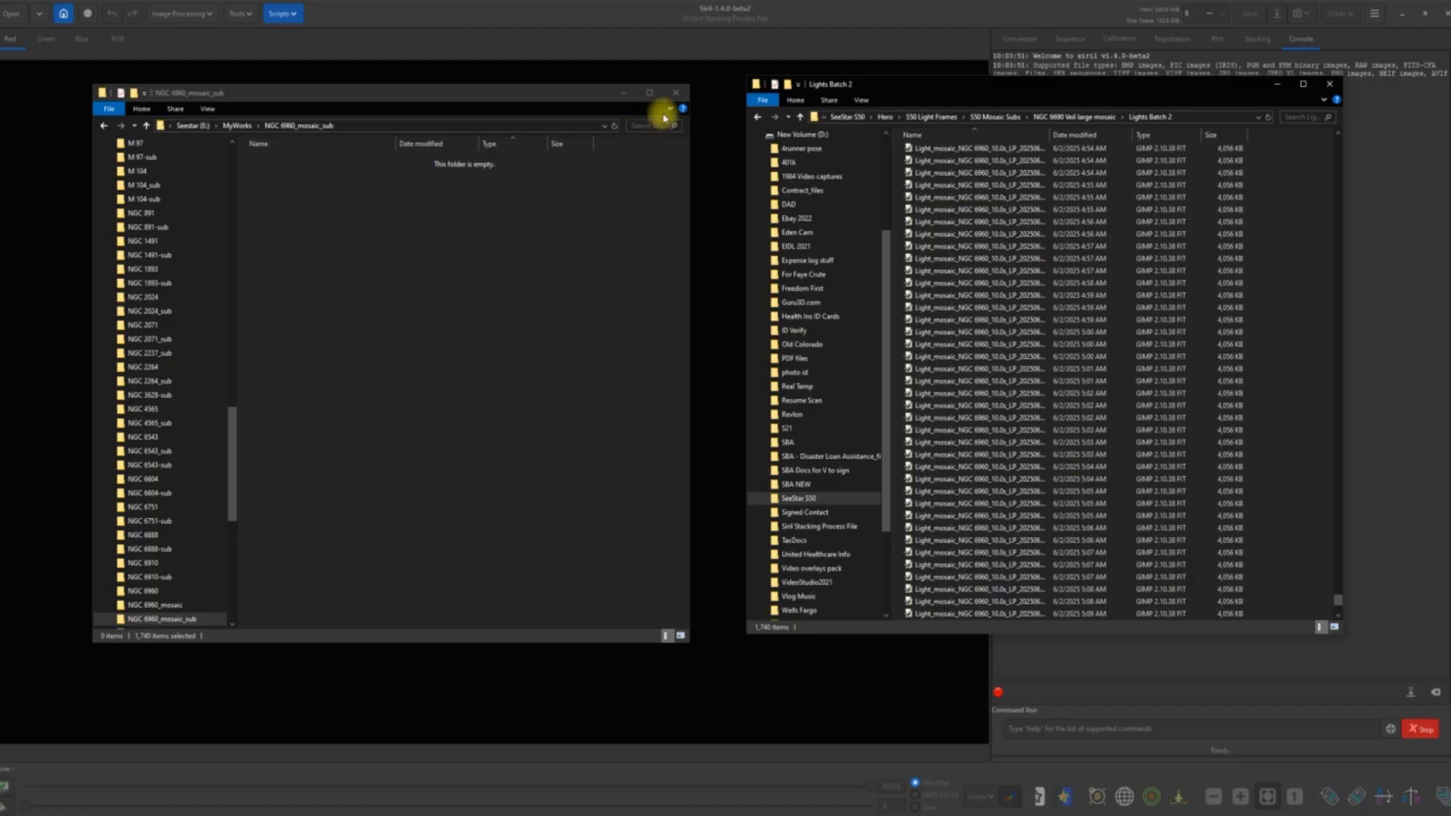
pyautogui.click(677, 95)
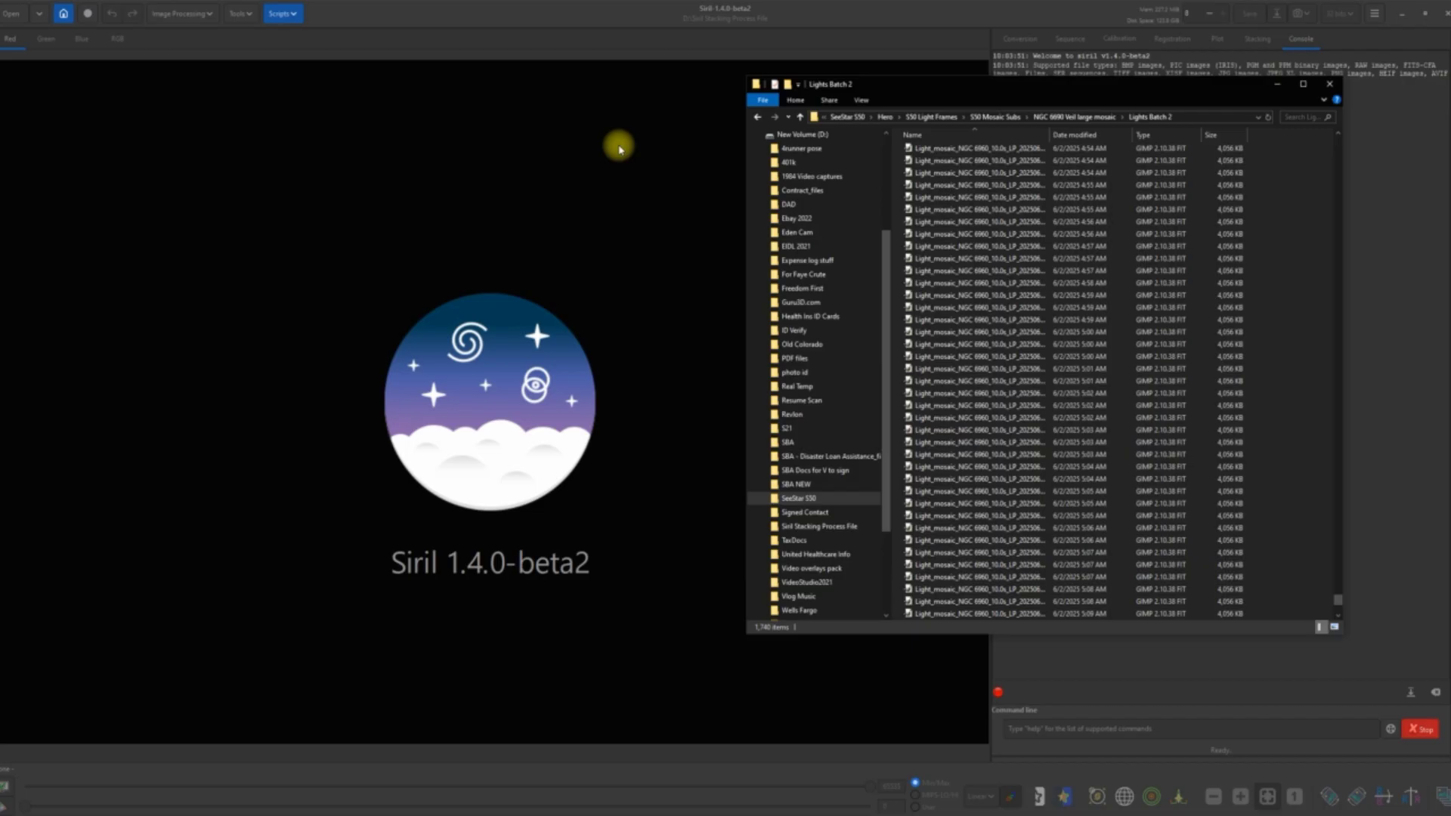
pyautogui.press('Left')
pyautogui.press('Left')
pyautogui.press('Left')
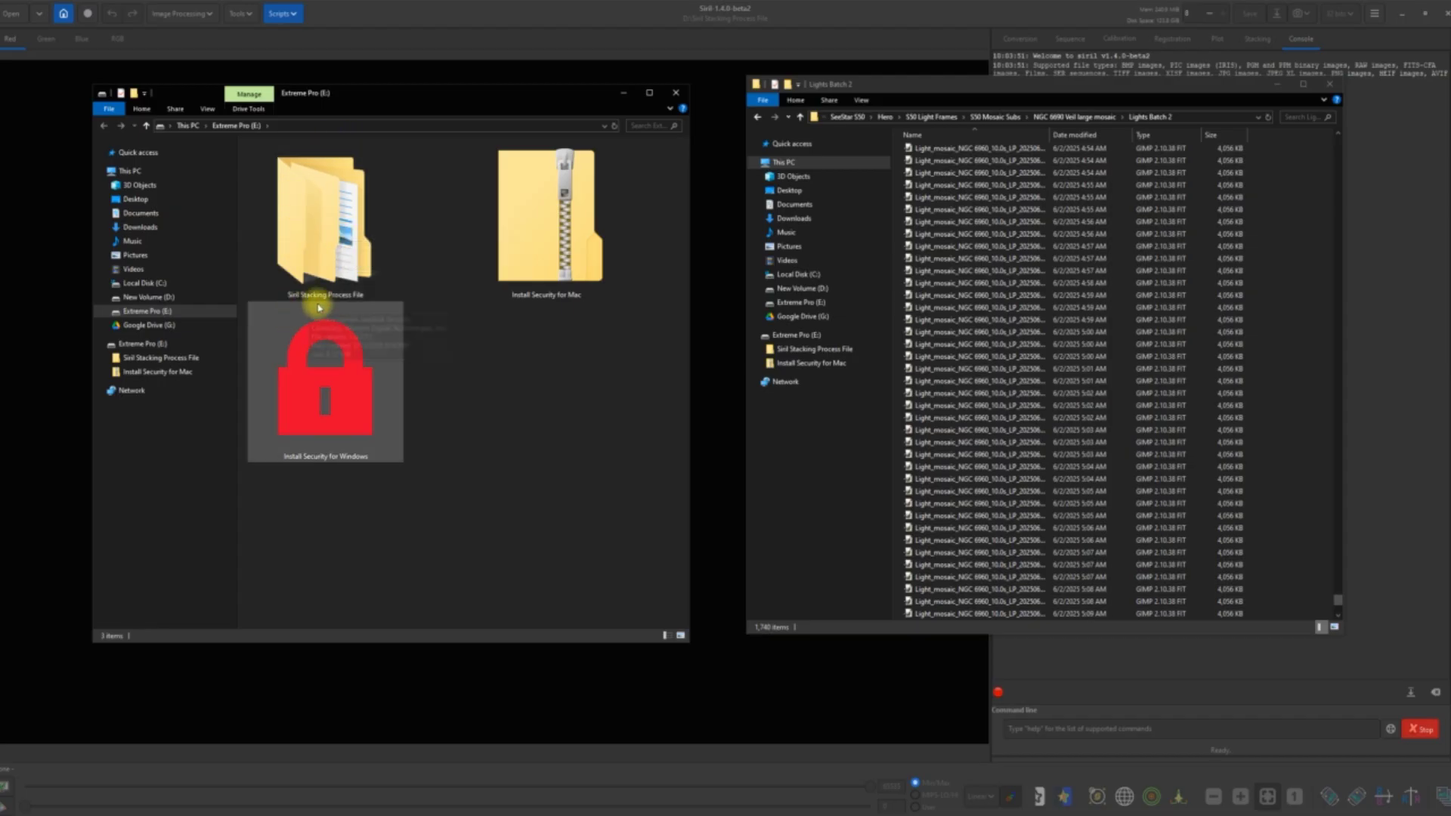
# Open the empty lights subfolder in E:\Siril Stacking Process File, then return to the Lights Batch 2 window
pyautogui.moveTo(321, 304)
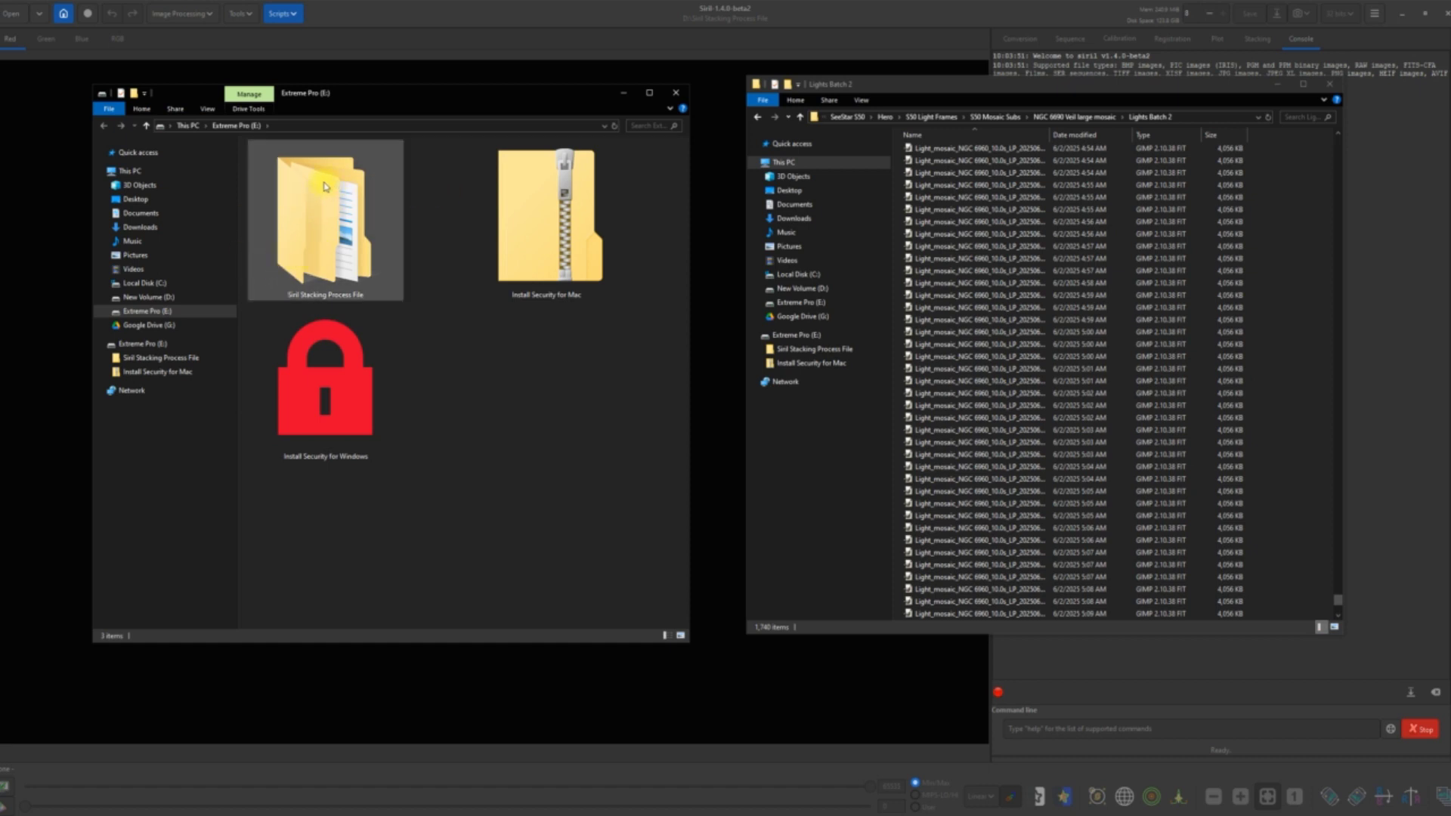
pyautogui.moveTo(332, 249)
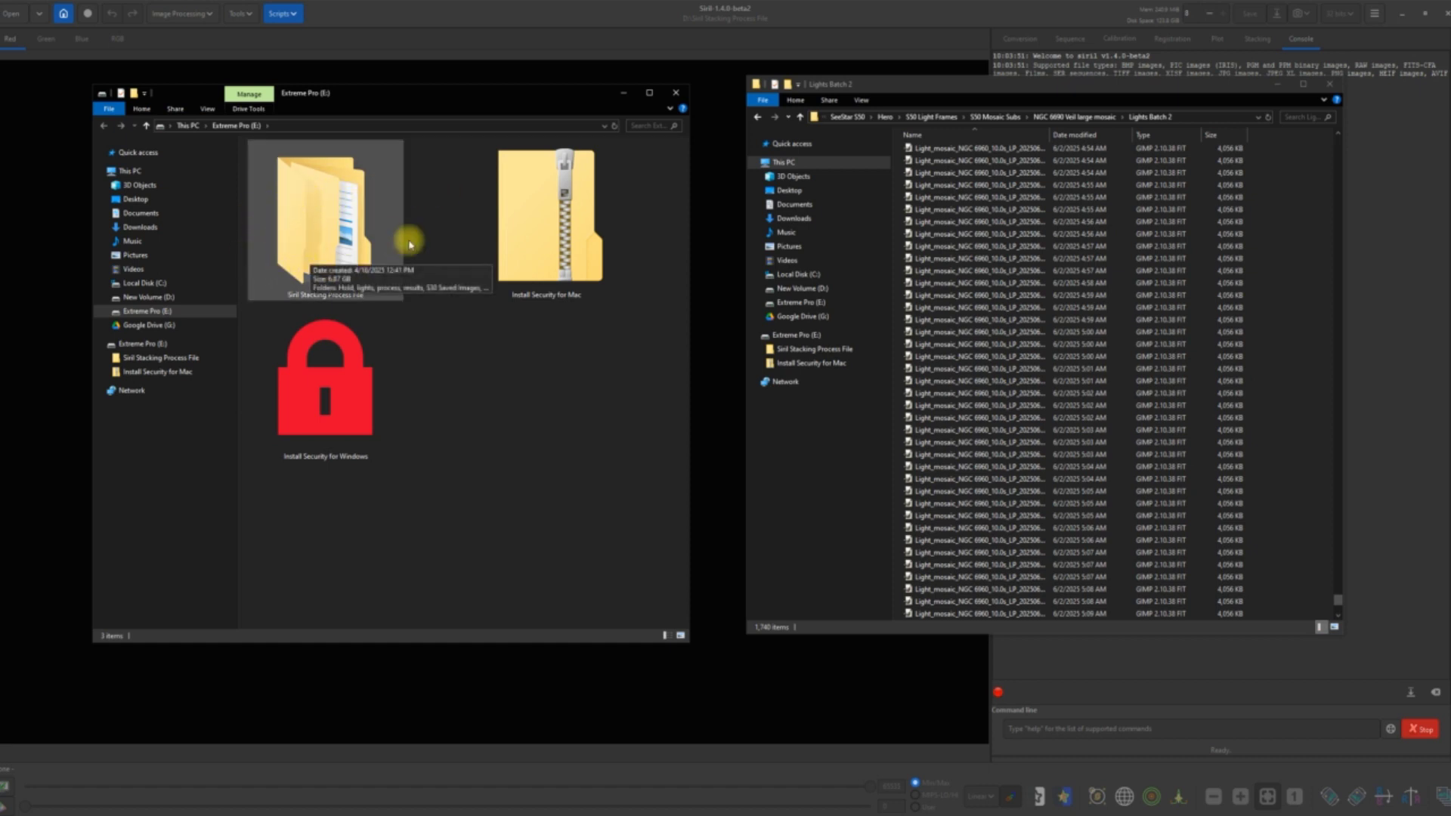
pyautogui.click(333, 256)
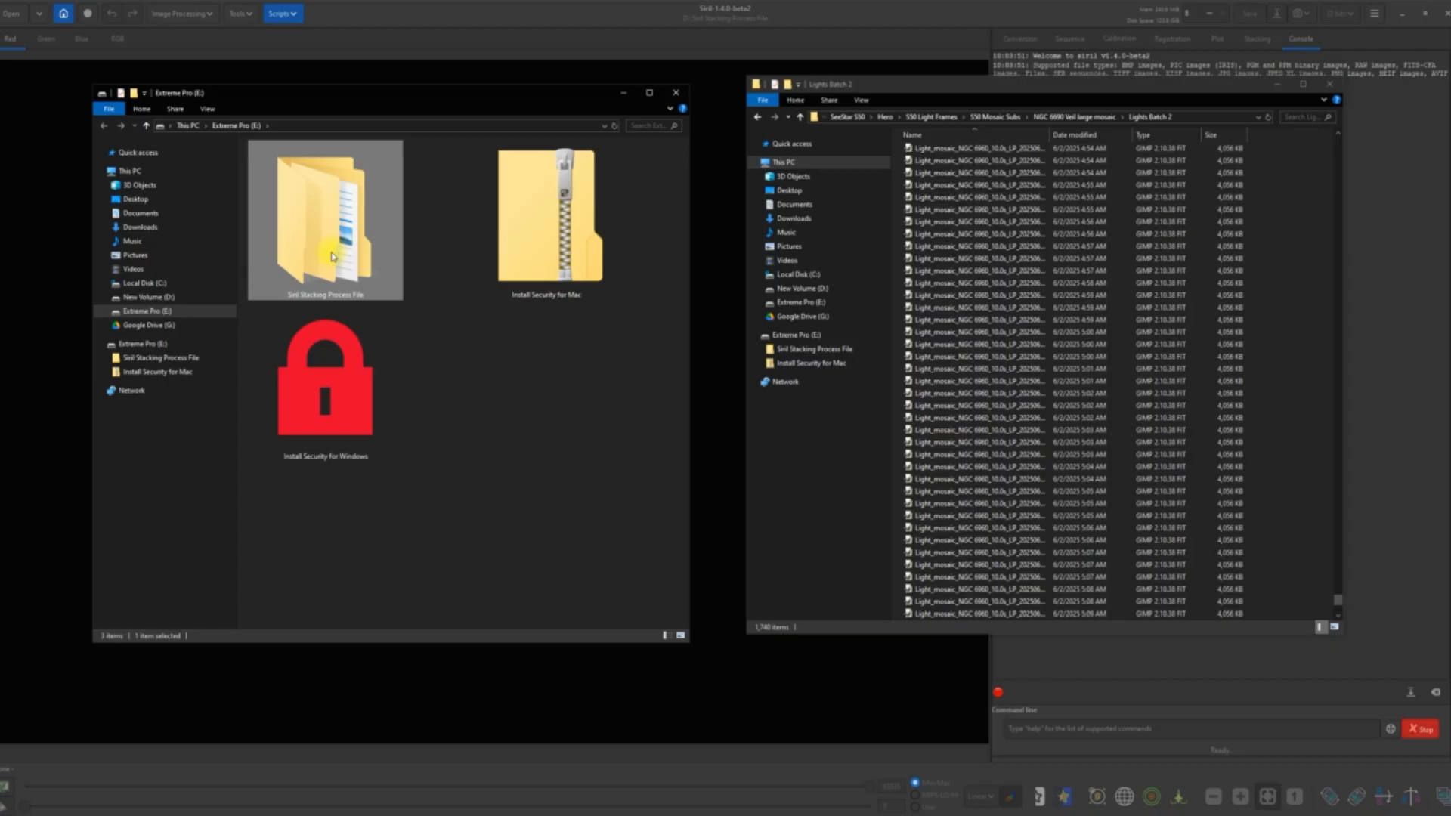
pyautogui.doubleClick(333, 255)
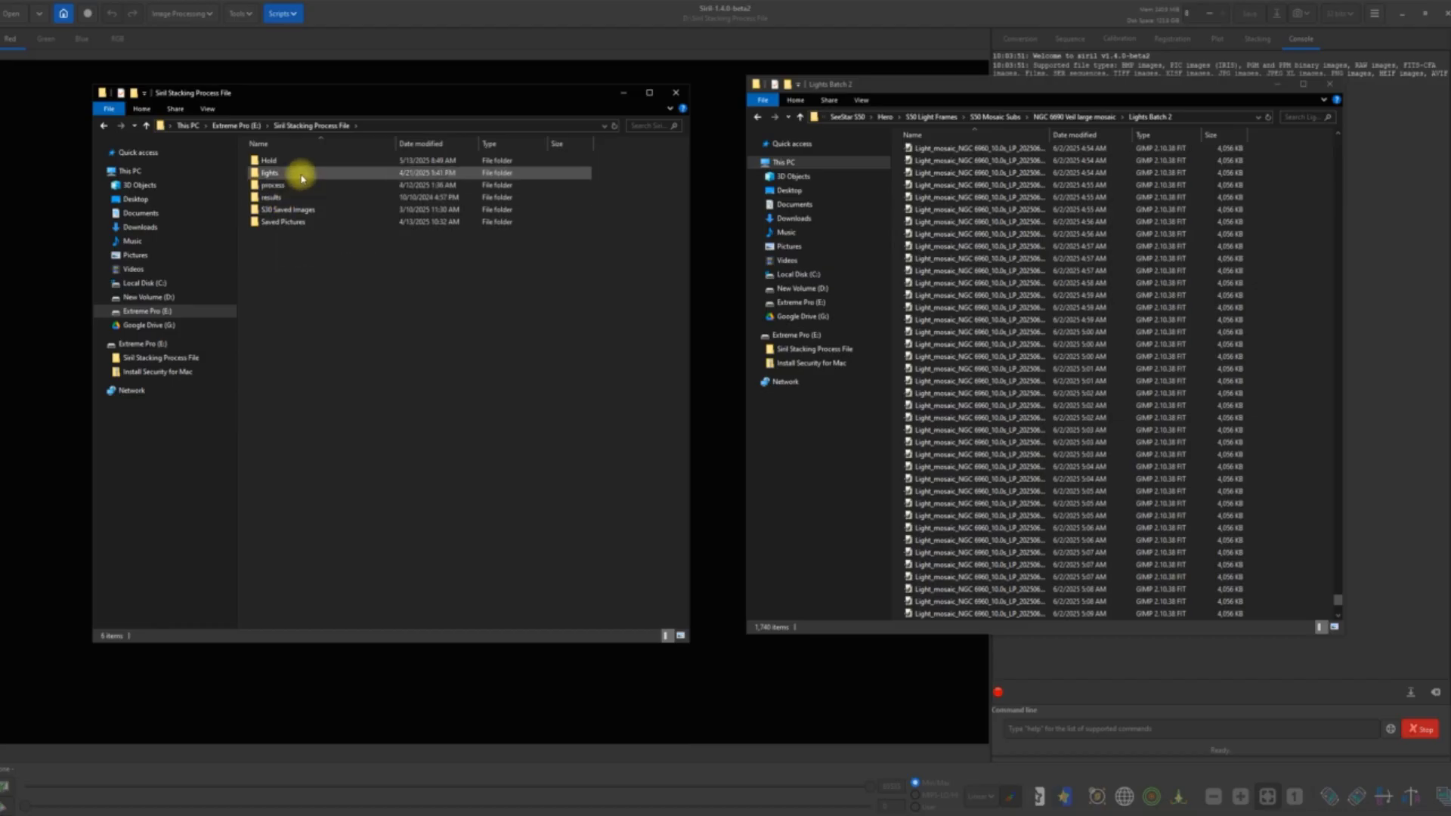
pyautogui.doubleClick(301, 175)
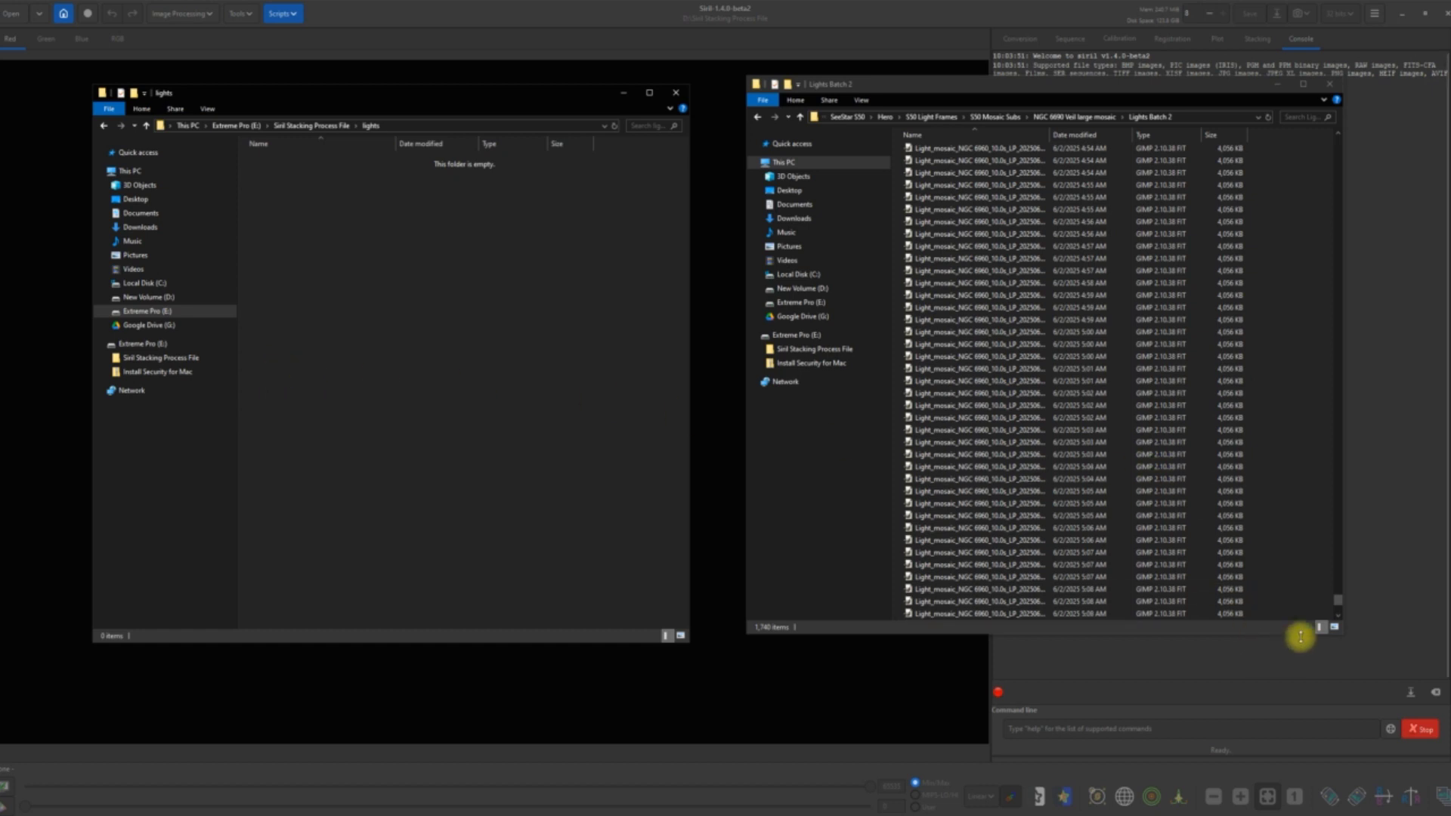
pyautogui.click(1338, 605)
pyautogui.scroll(-6, 1337, 564)
# Select all 1,740 light frames in Lights Batch 2 and copy them
pyautogui.scroll(20, 1310, 144)
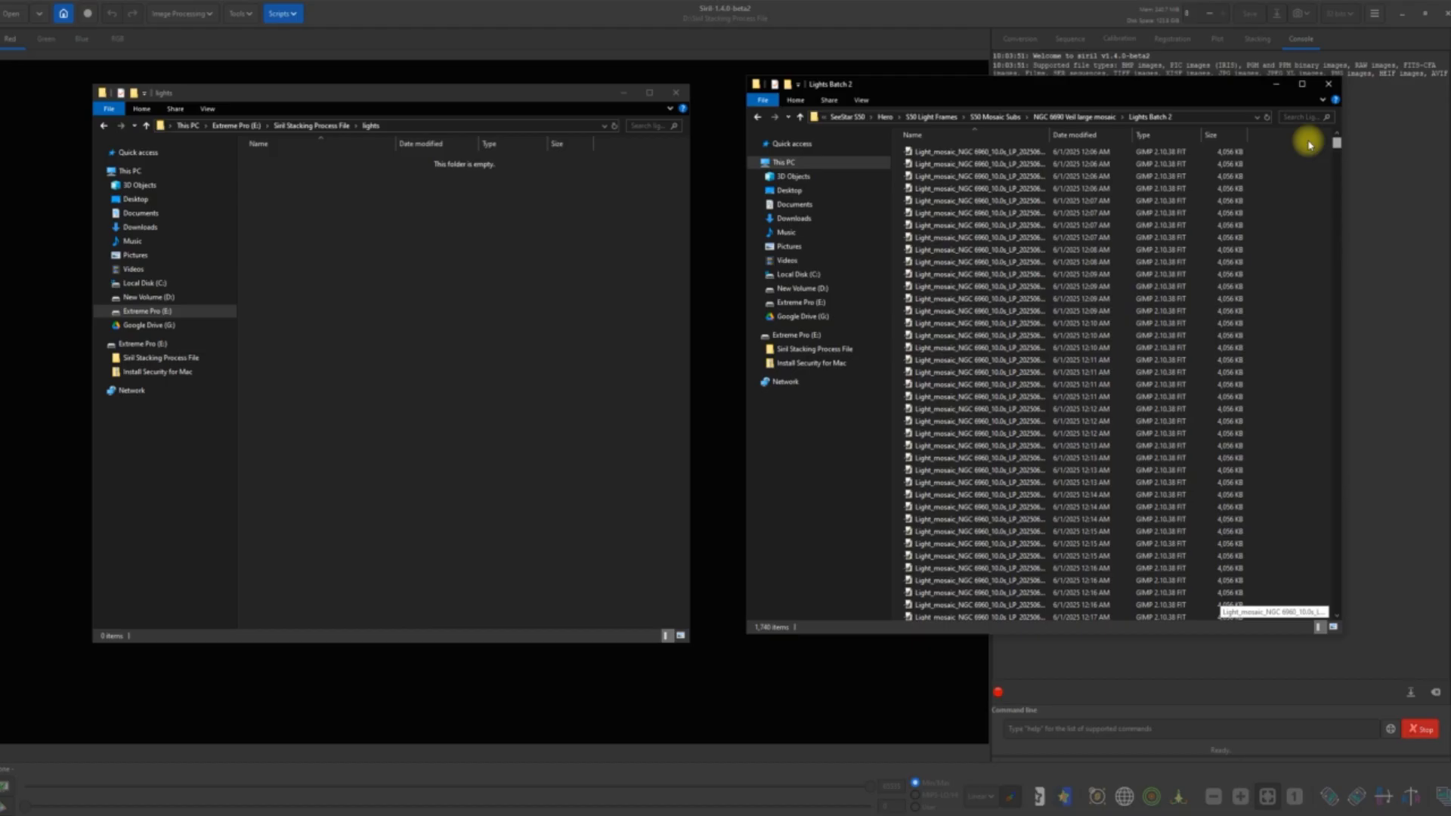
pyautogui.click(1169, 156)
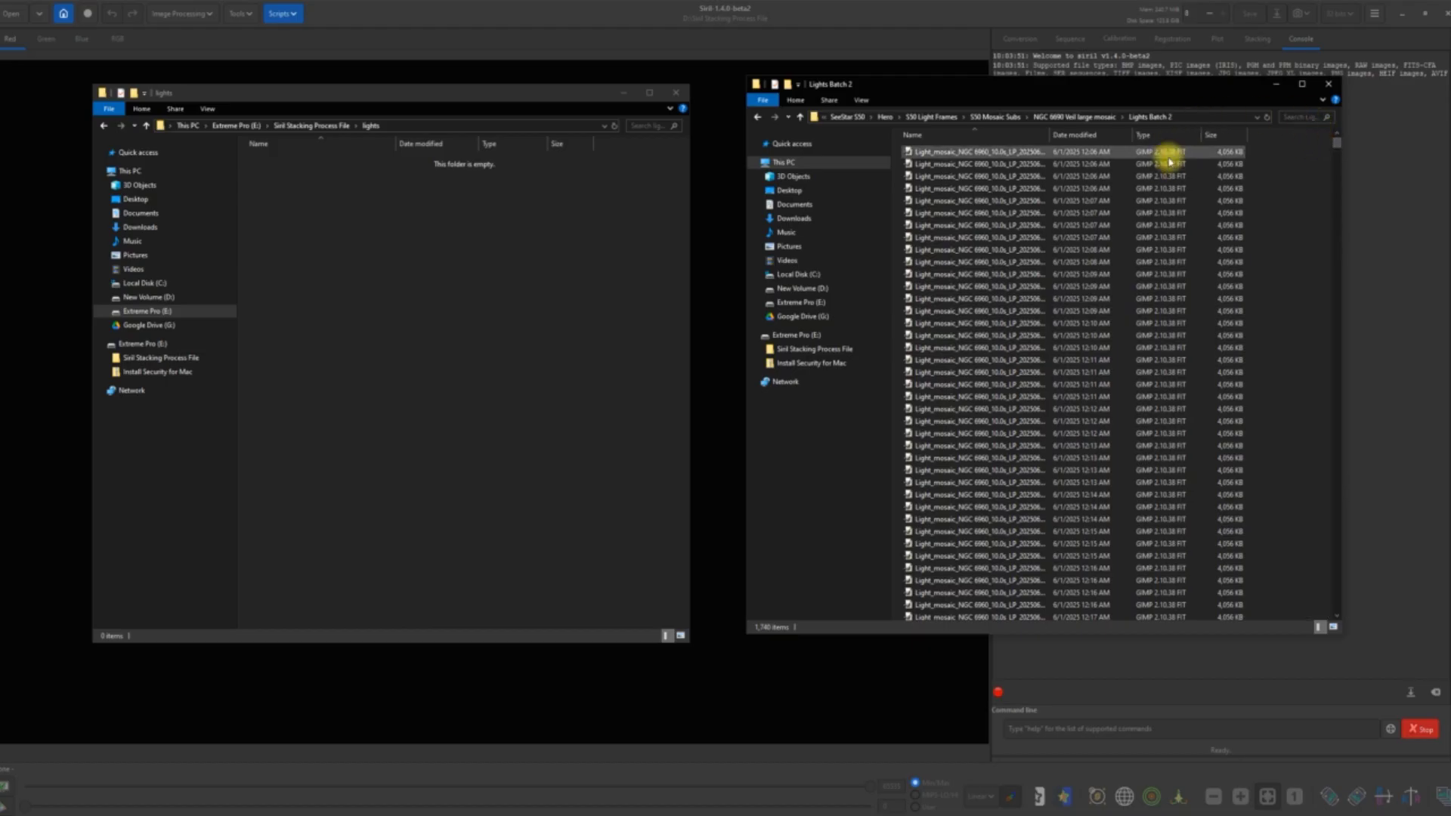
pyautogui.rightClick(1169, 159)
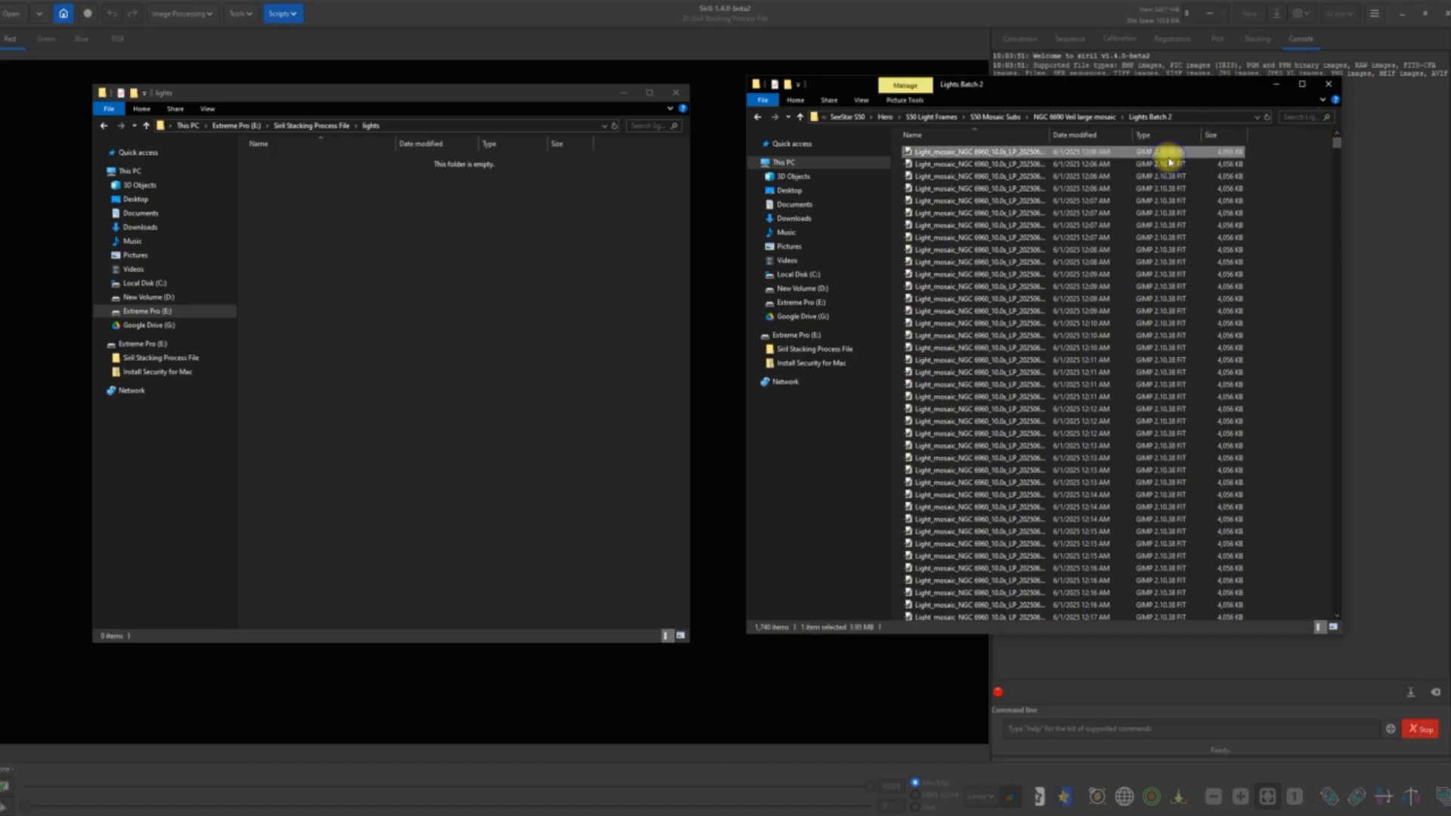
pyautogui.click(1336, 147)
pyautogui.scroll(-20, 1335, 184)
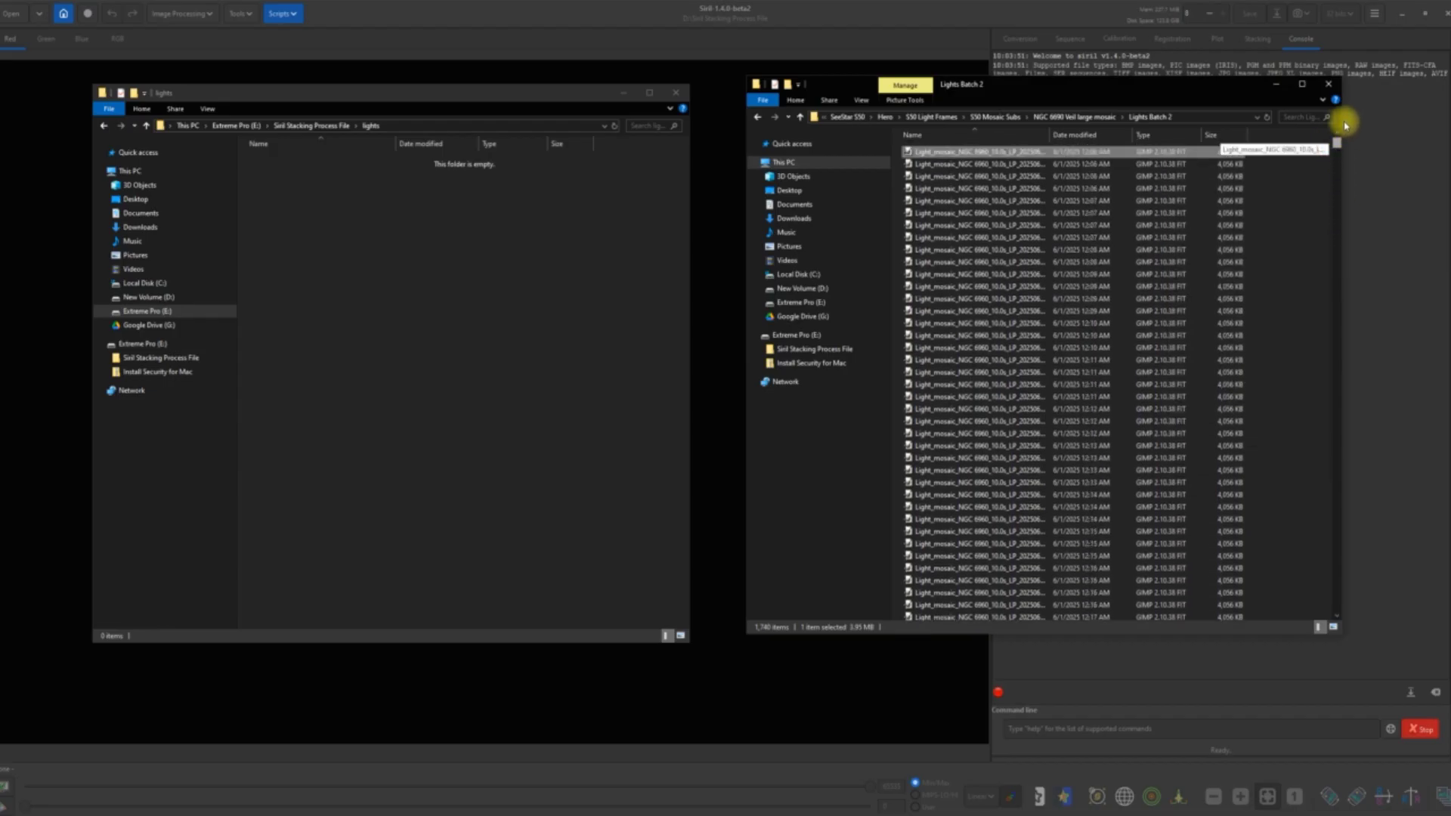
pyautogui.moveTo(1331, 276); pyautogui.dragTo(1327, 609)
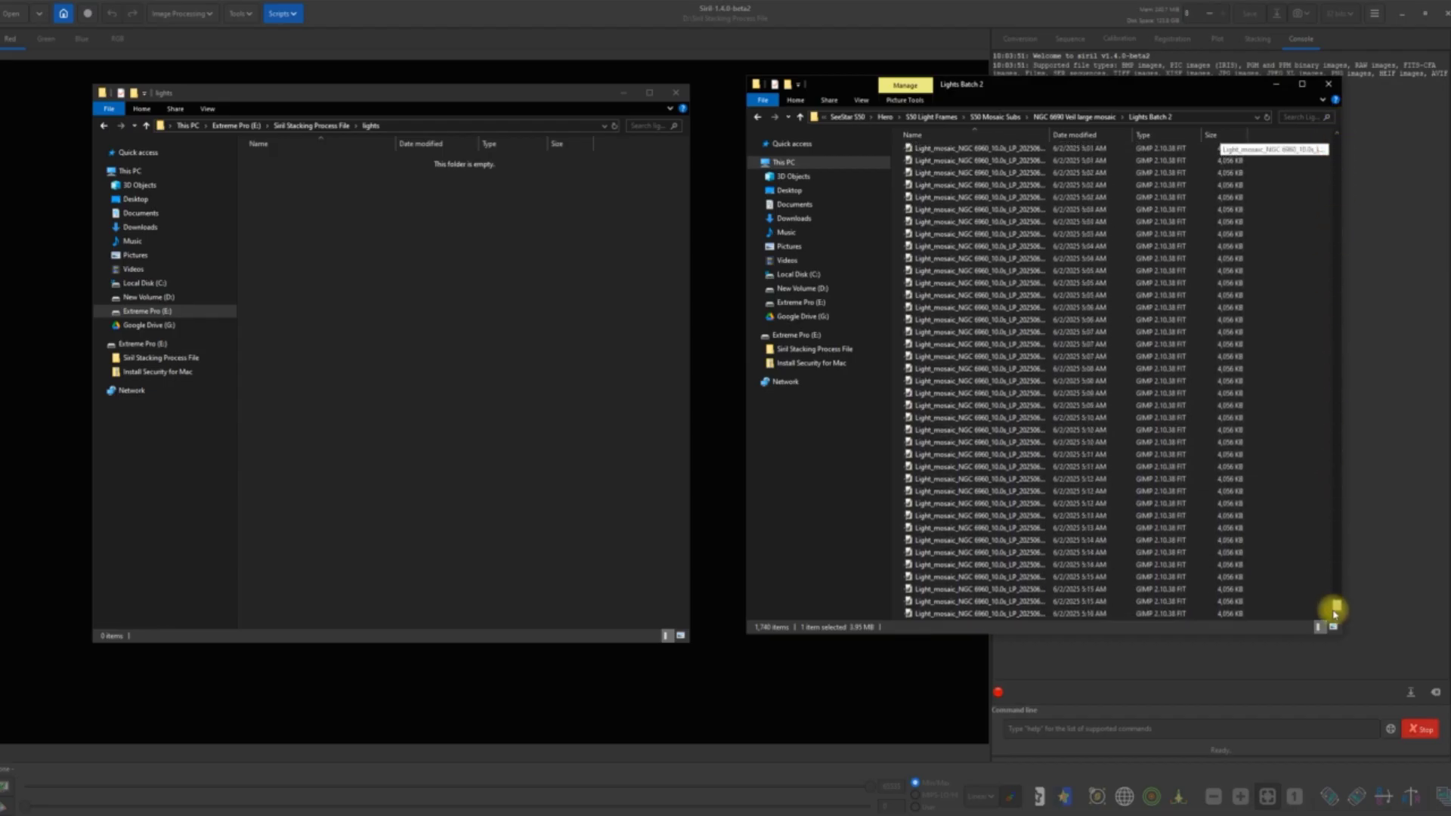
pyautogui.keyDown('shift'); pyautogui.click(1237, 614); pyautogui.keyUp('shift')
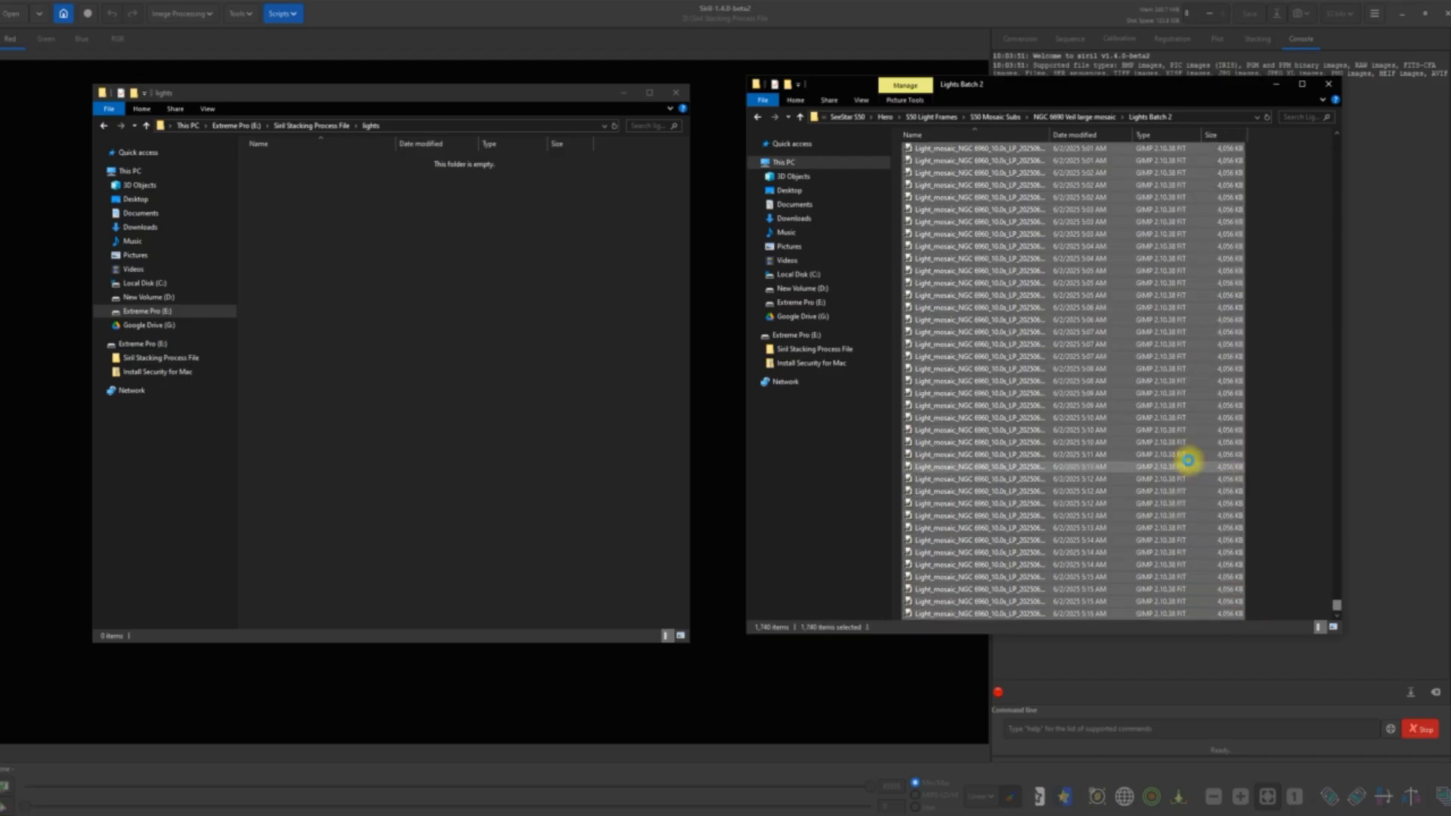
pyautogui.rightClick(1189, 464)
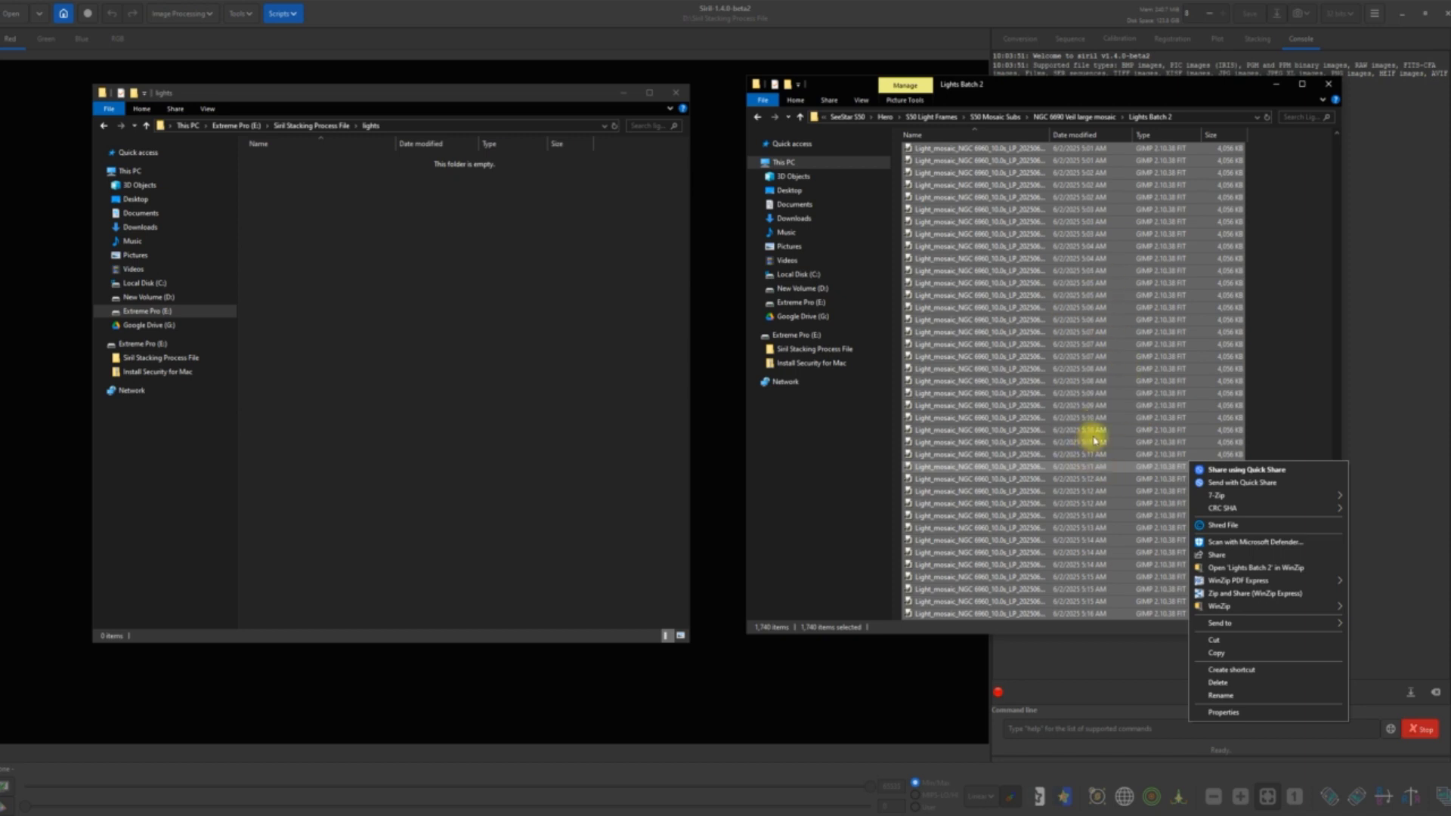
pyautogui.click(1219, 655)
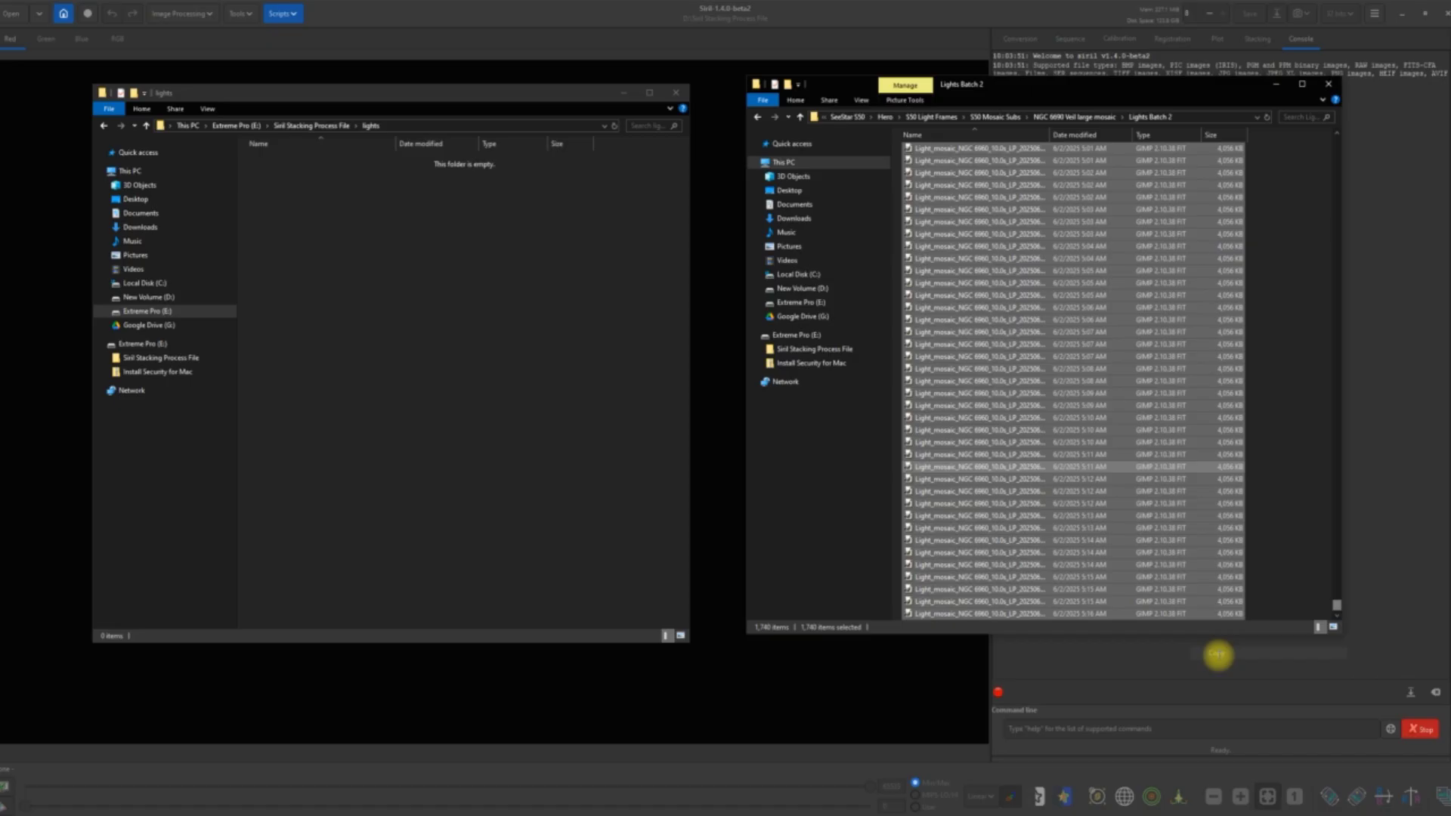
# Paste the copied frames into the empty lights folder
pyautogui.click(341, 324)
pyautogui.rightClick(341, 324)
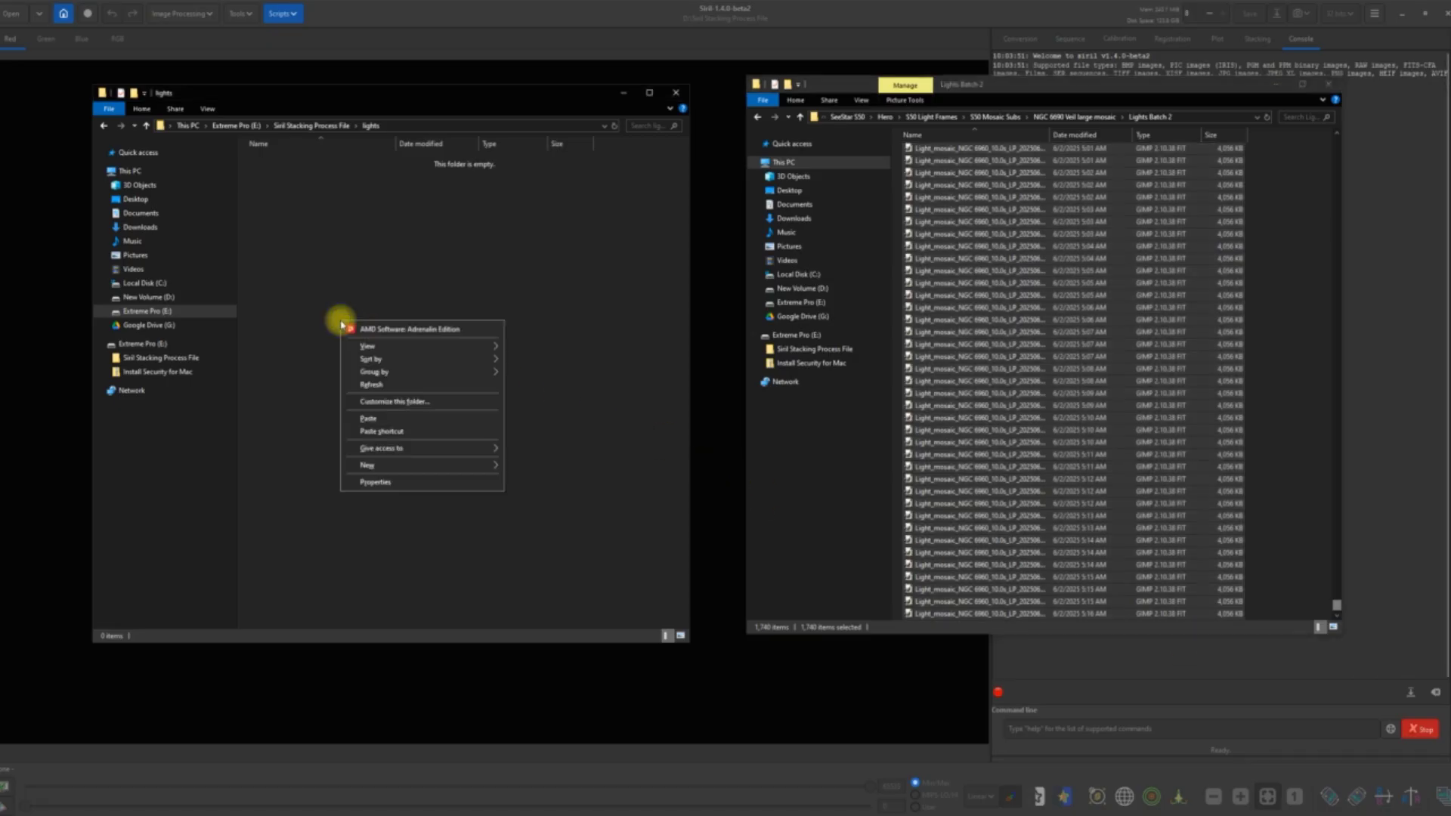
pyautogui.click(386, 418)
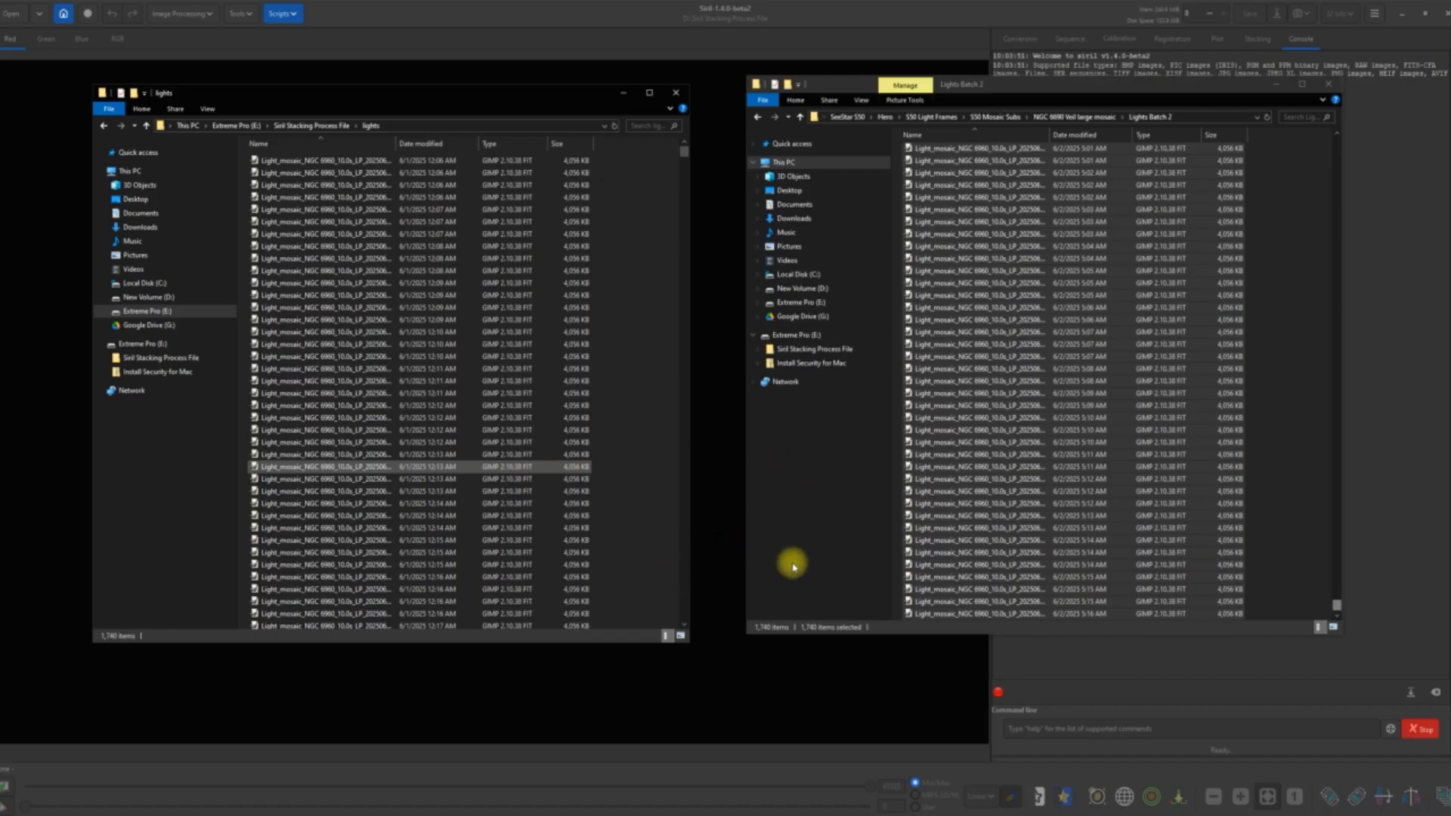
# After all 1,740 Light_mosaic frames finish copying, deselect the pasted files
pyautogui.click(661, 582)
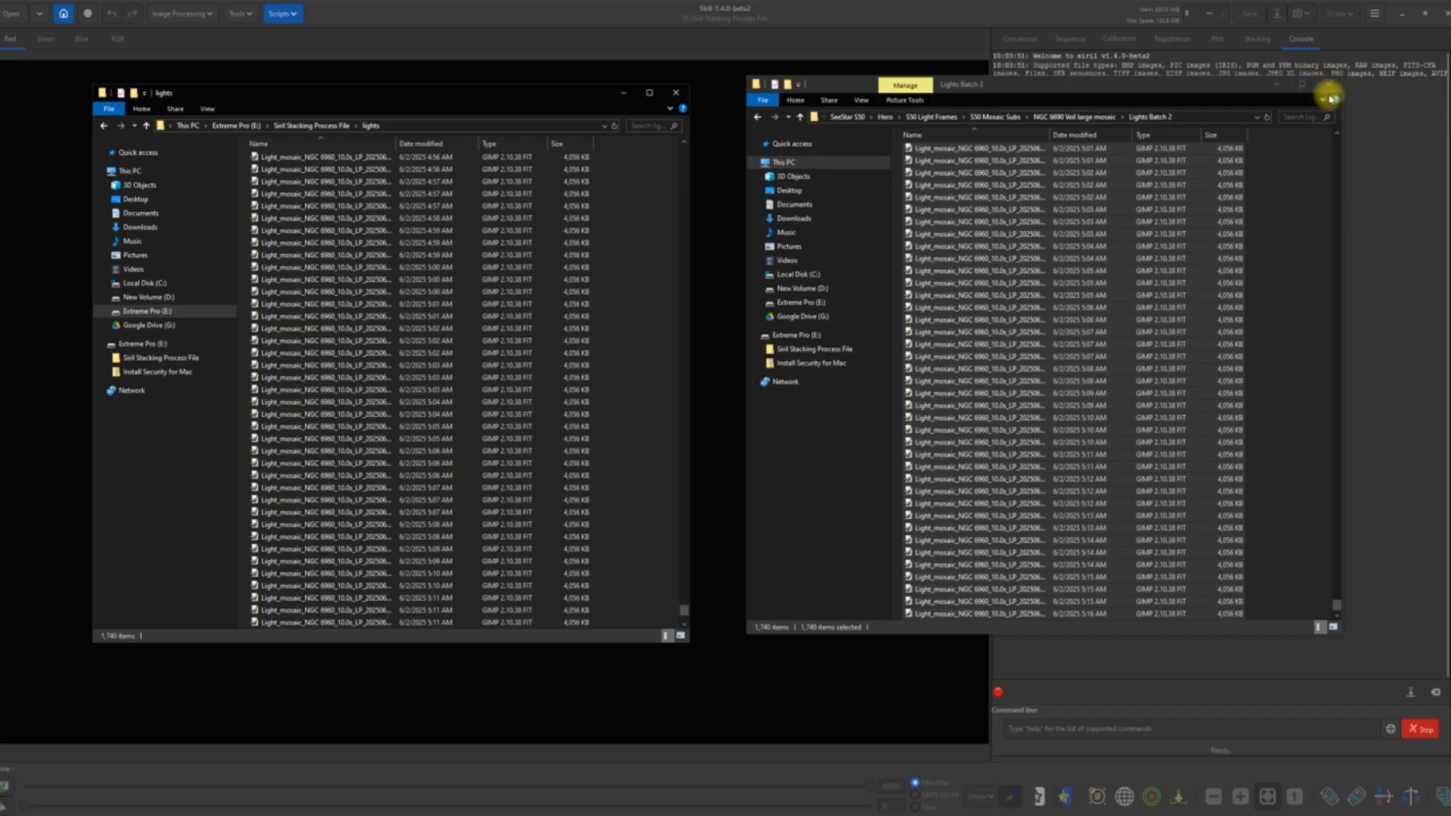
# Close the Lights Batch 2 and lights Explorer windows, leaving Siril on screen
pyautogui.click(1328, 84)
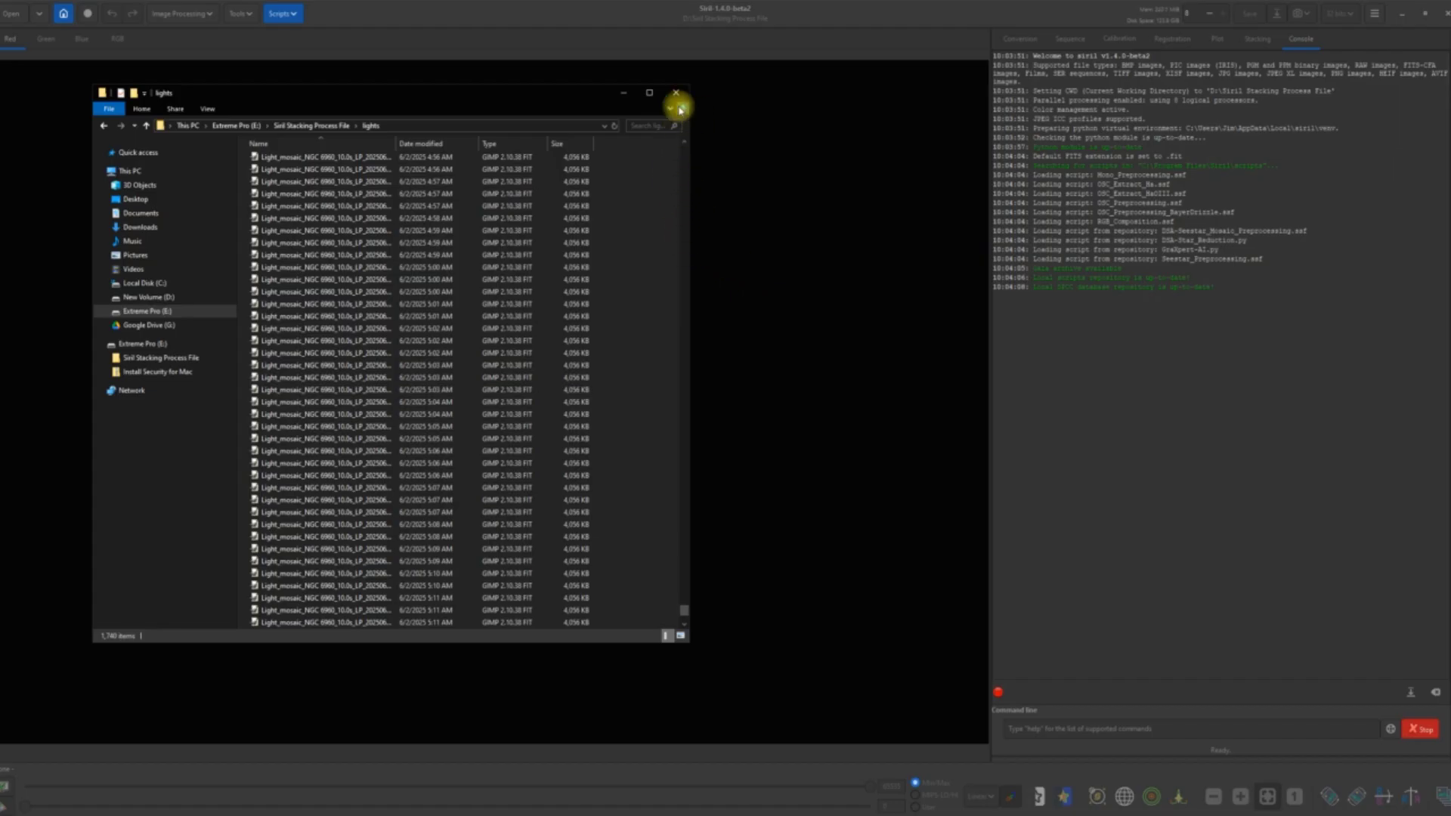
pyautogui.click(676, 95)
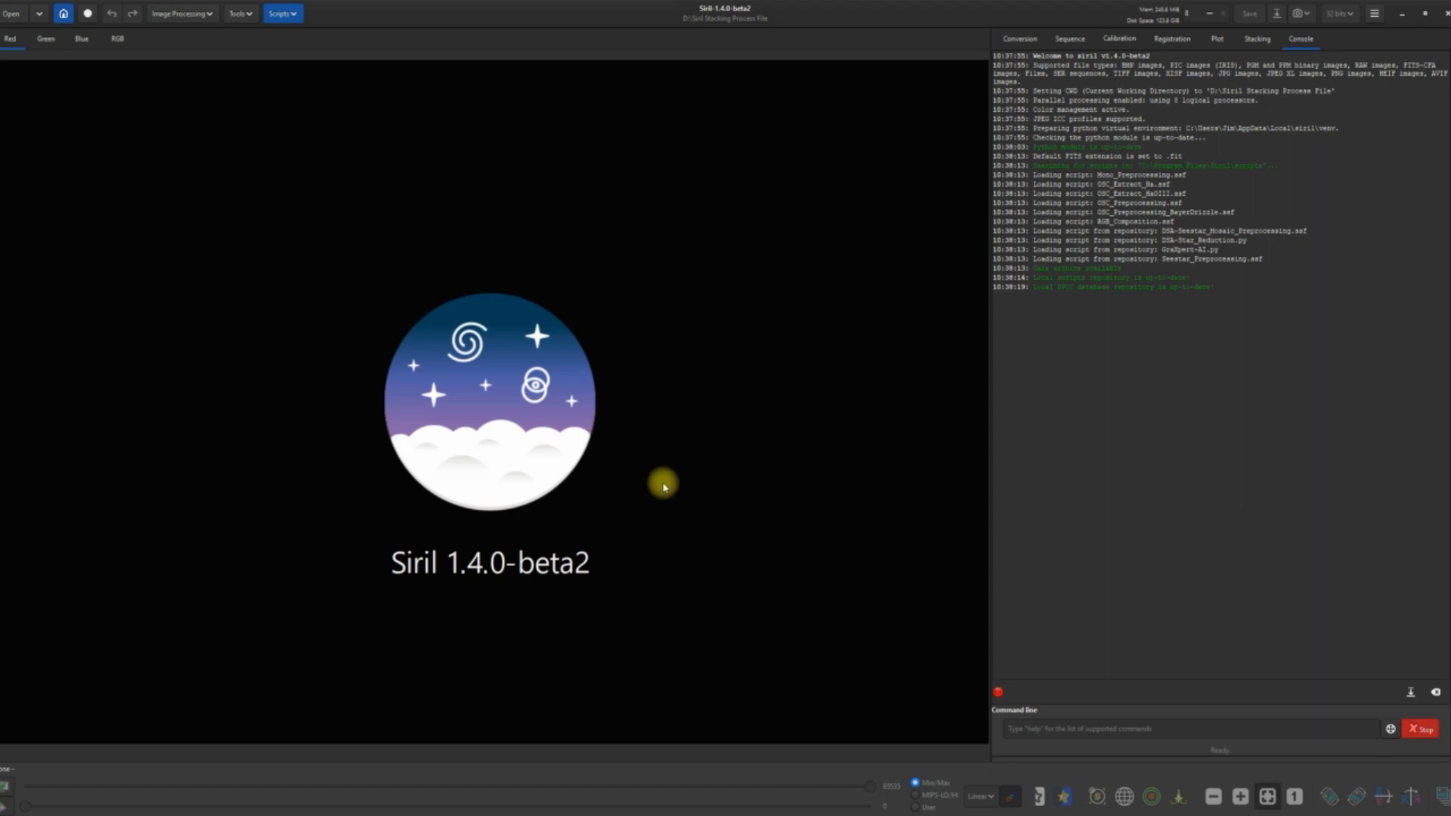
# Set Siril's working directory to E:\Siril Stacking Process File
pyautogui.click(64, 14)
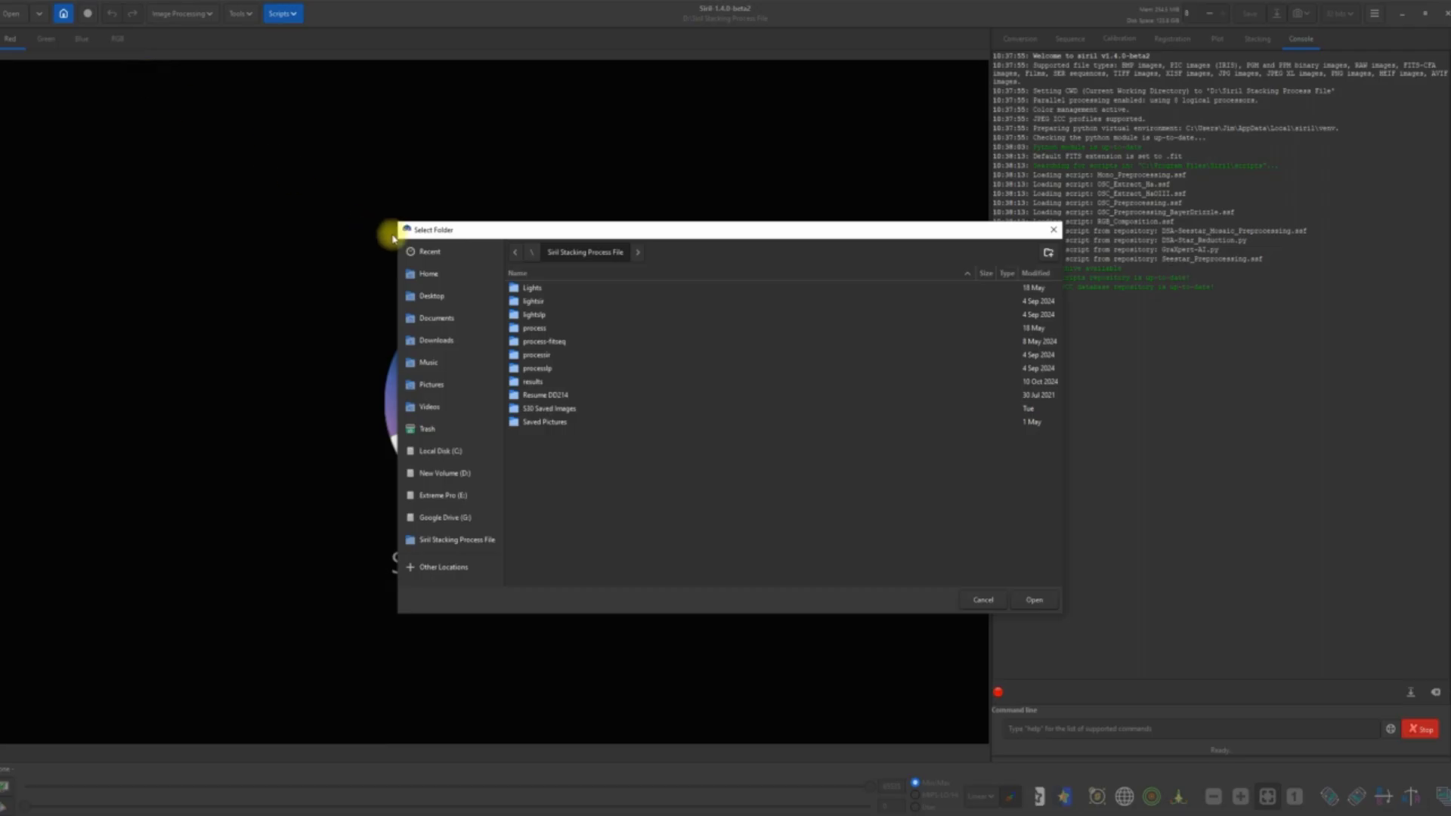
pyautogui.click(446, 497)
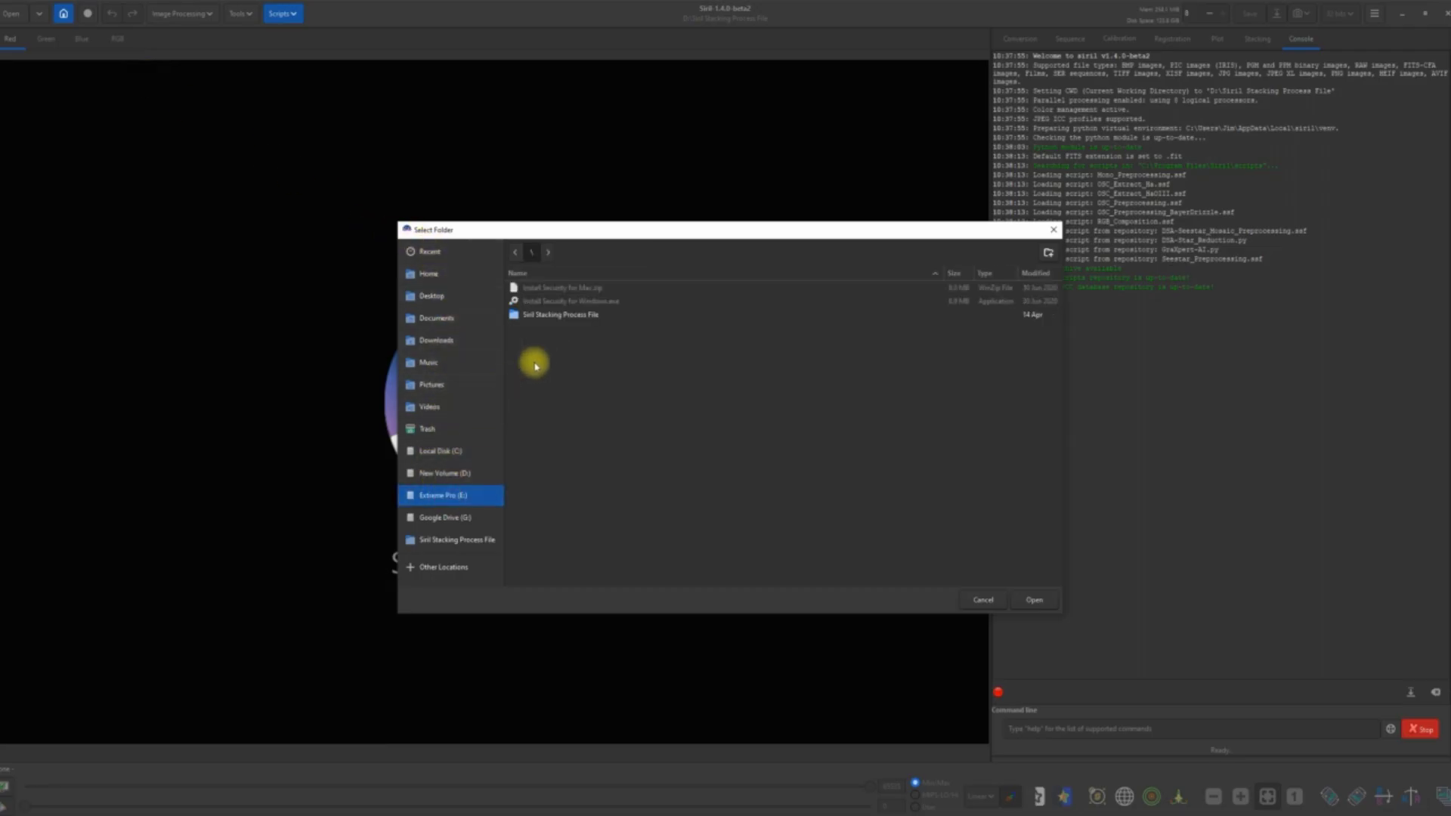
pyautogui.doubleClick(573, 318)
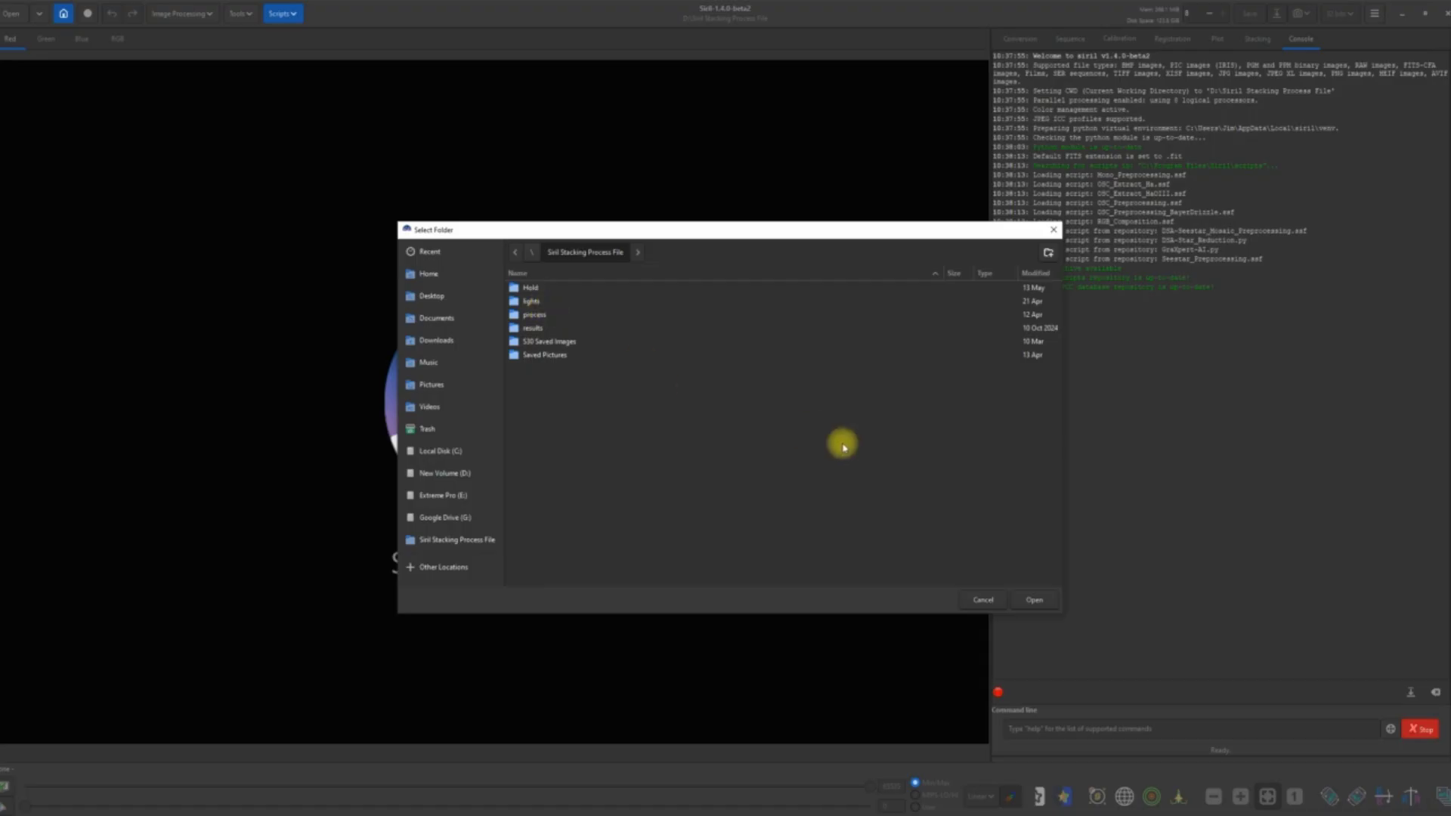
pyautogui.click(1035, 600)
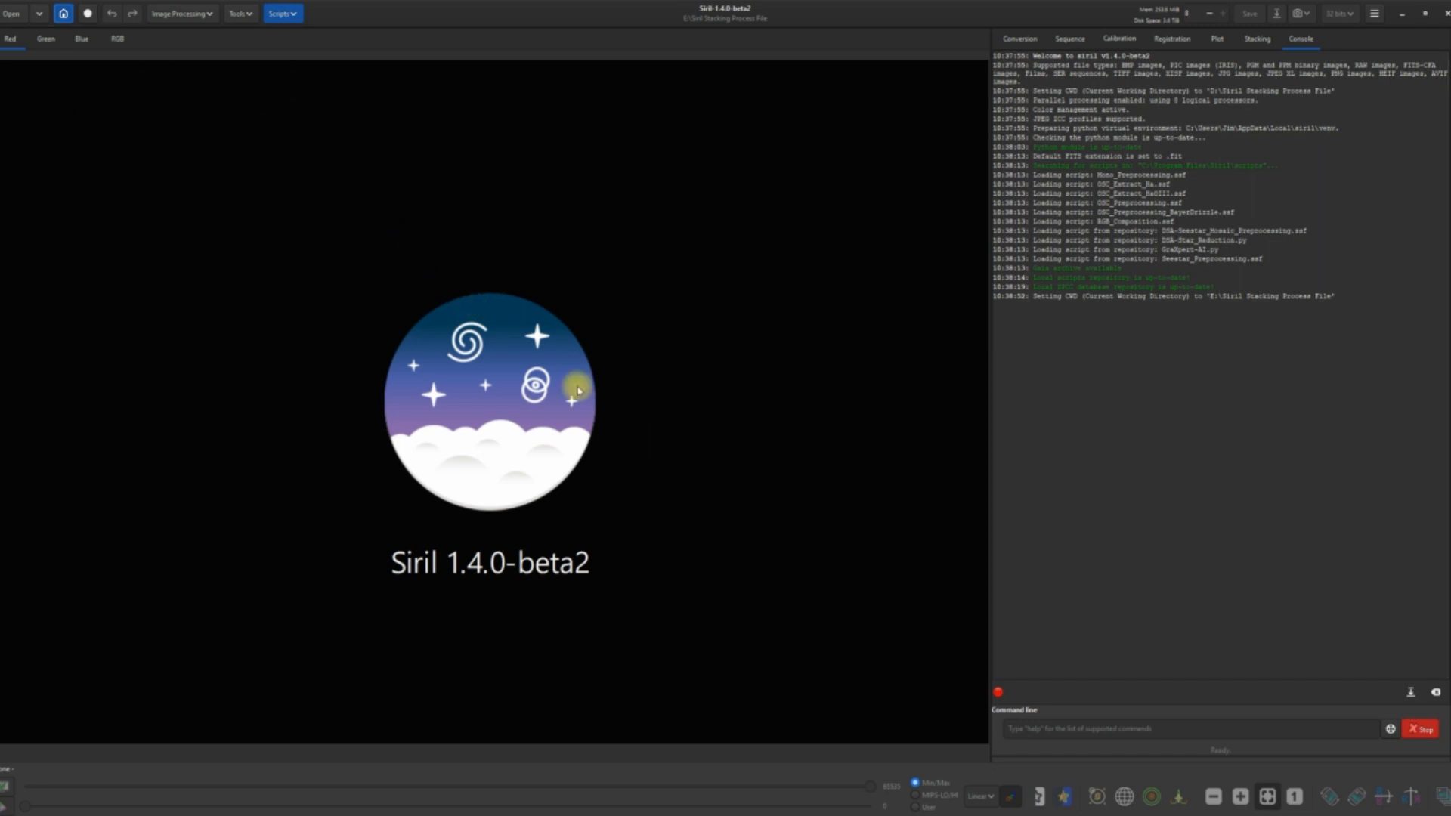
# Run the DSA-Seestar_Mosaic_Preprocessing.ssf script and confirm the pre-run warning
pyautogui.click(299, 21)
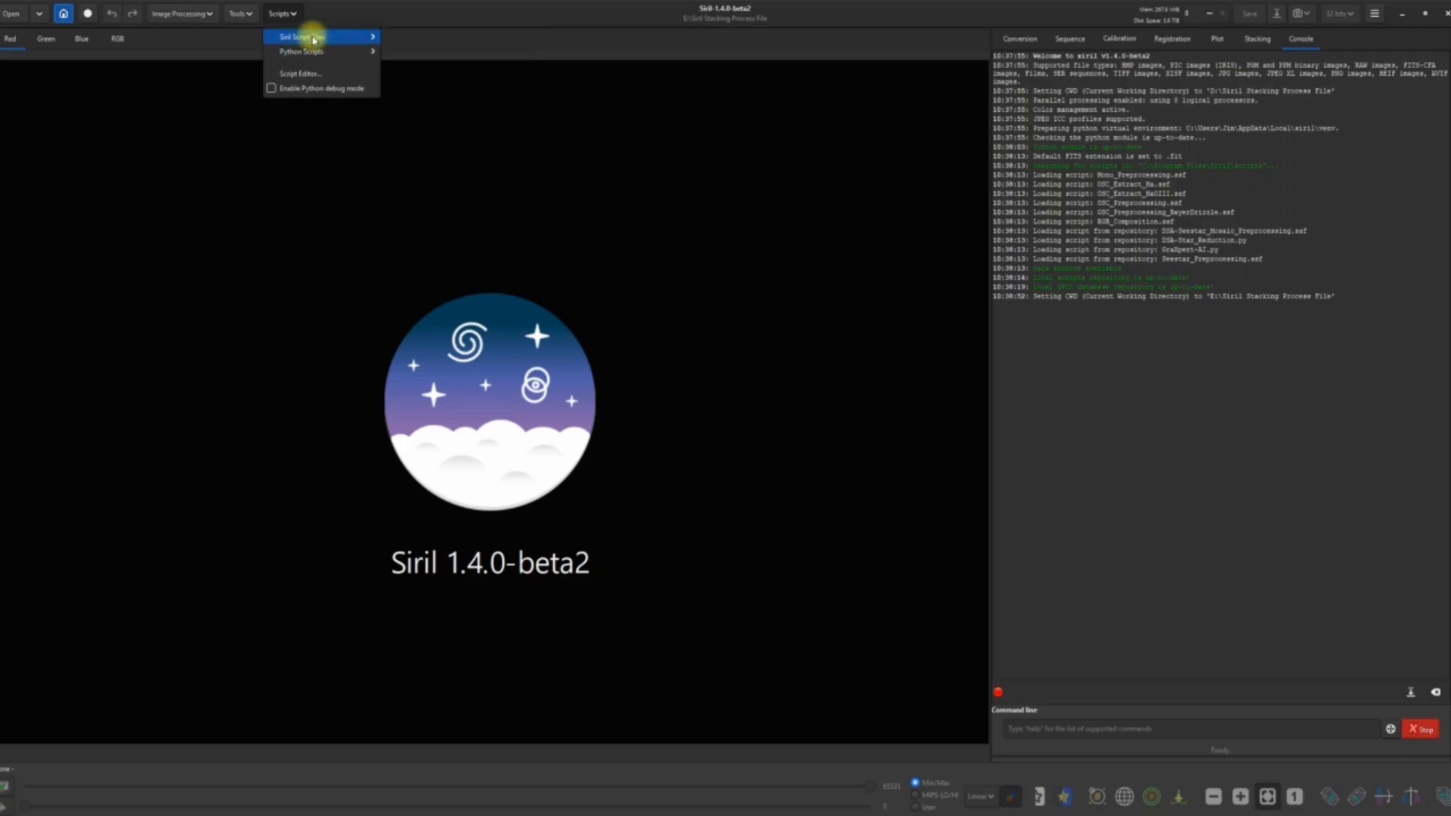
pyautogui.moveTo(314, 38)
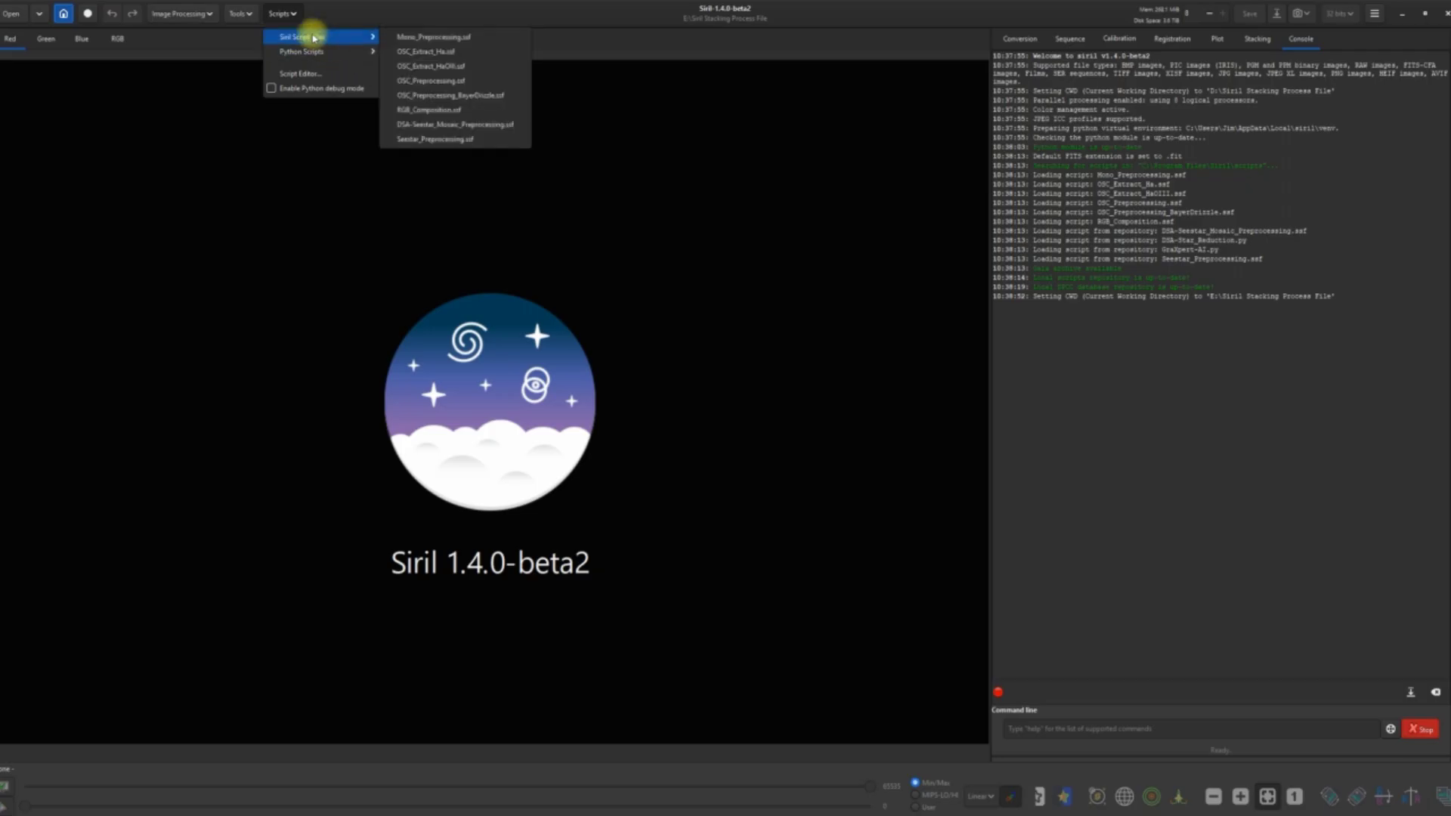
pyautogui.click(497, 127)
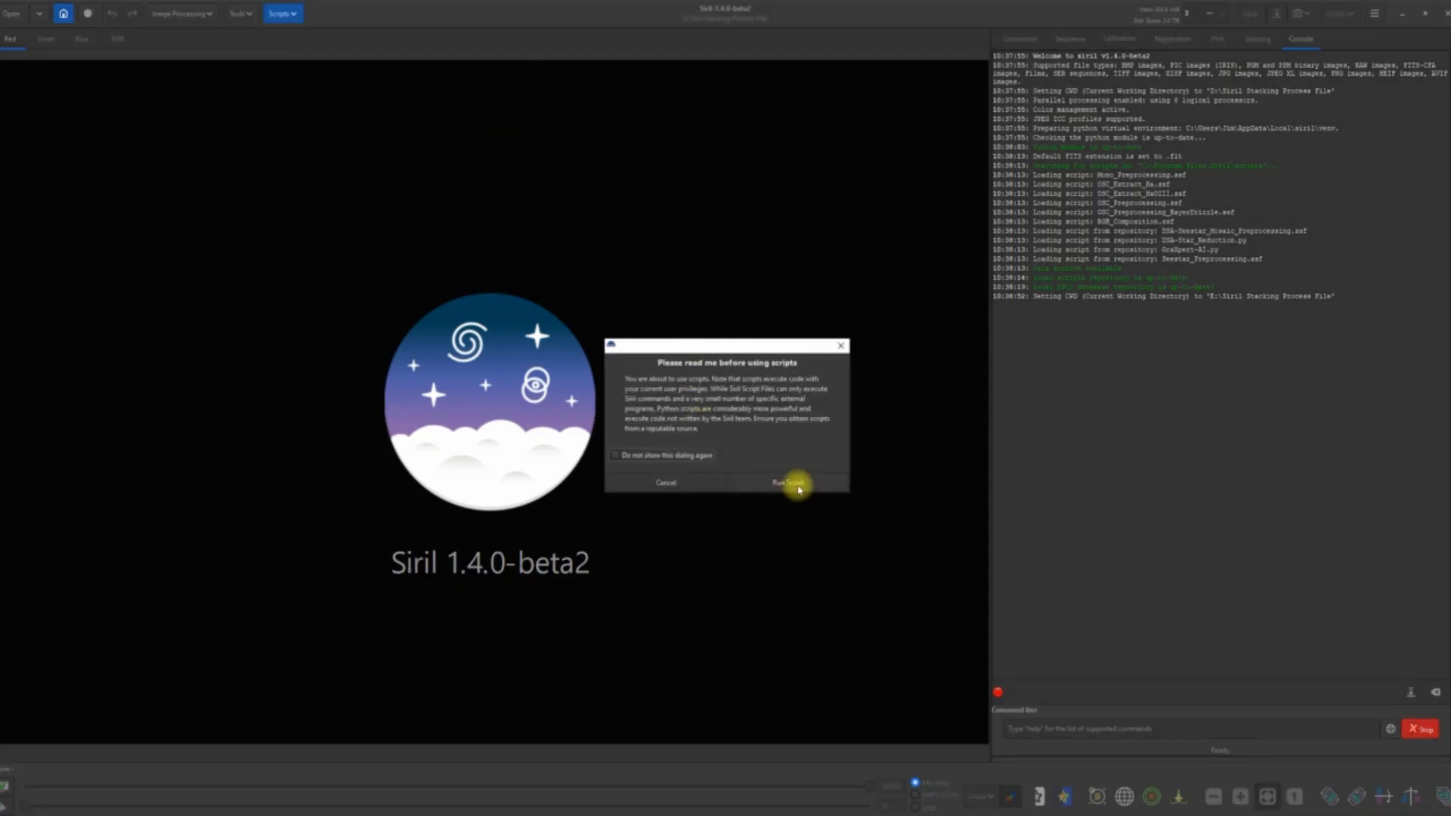
pyautogui.click(790, 484)
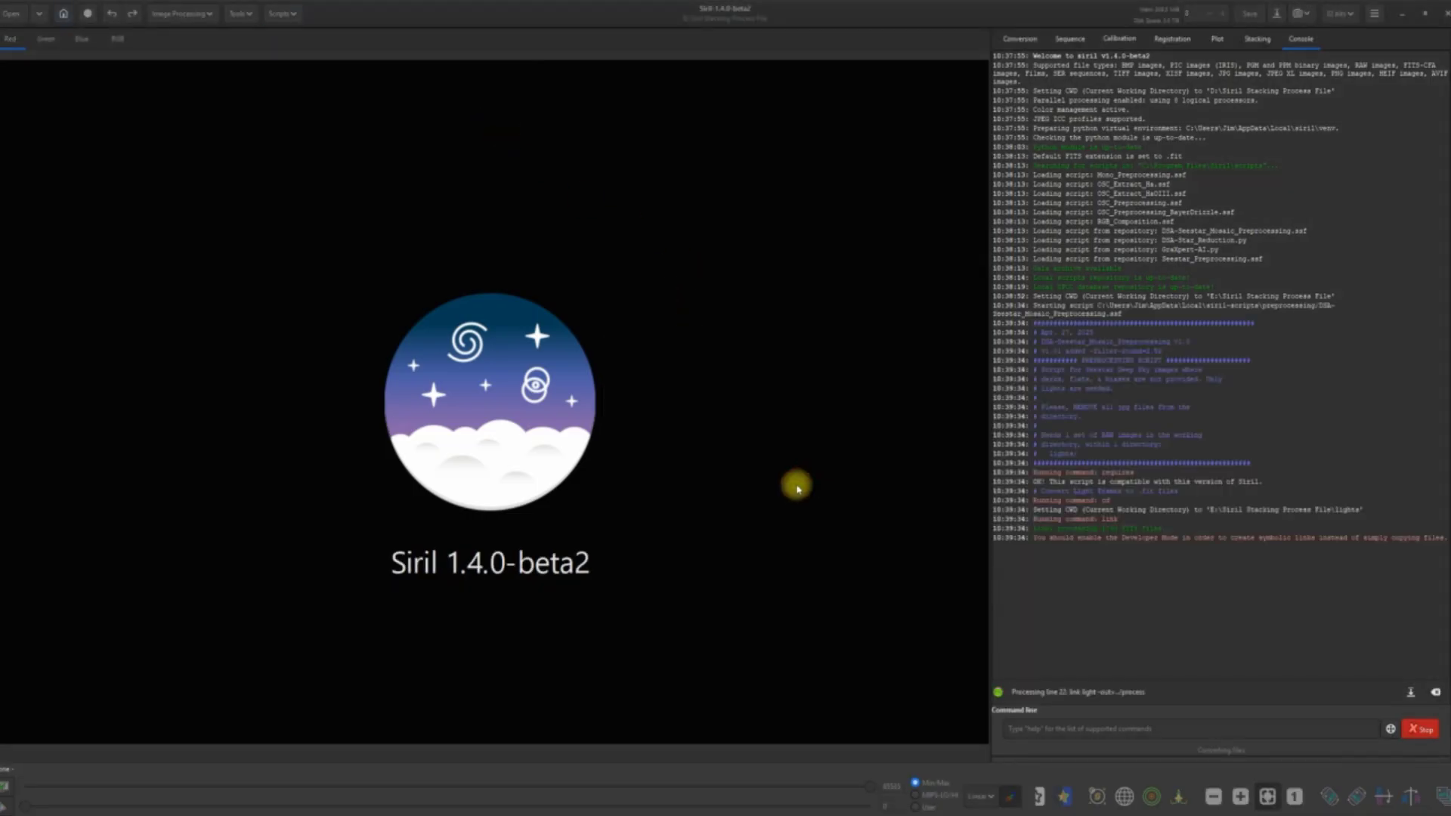